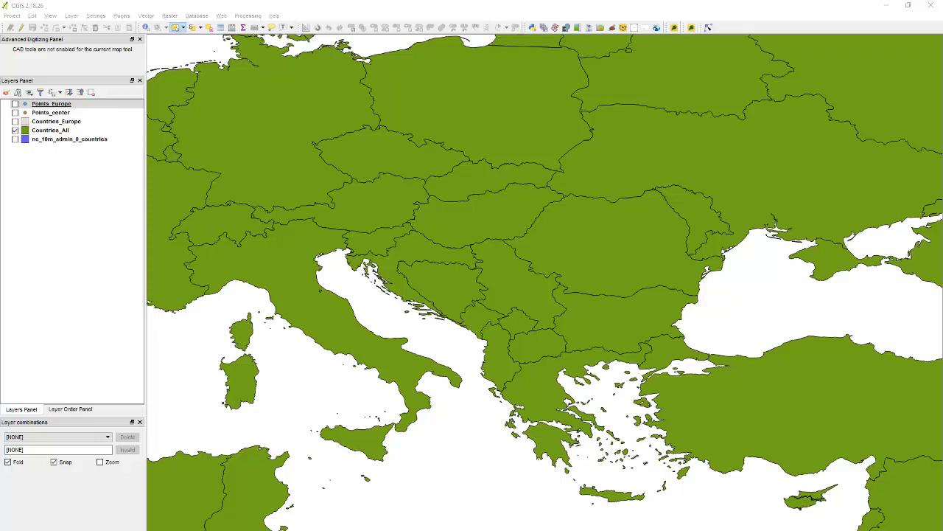
Step: Examine the European countries of the Countries_All layer on the map at several scales
click(127, 105)
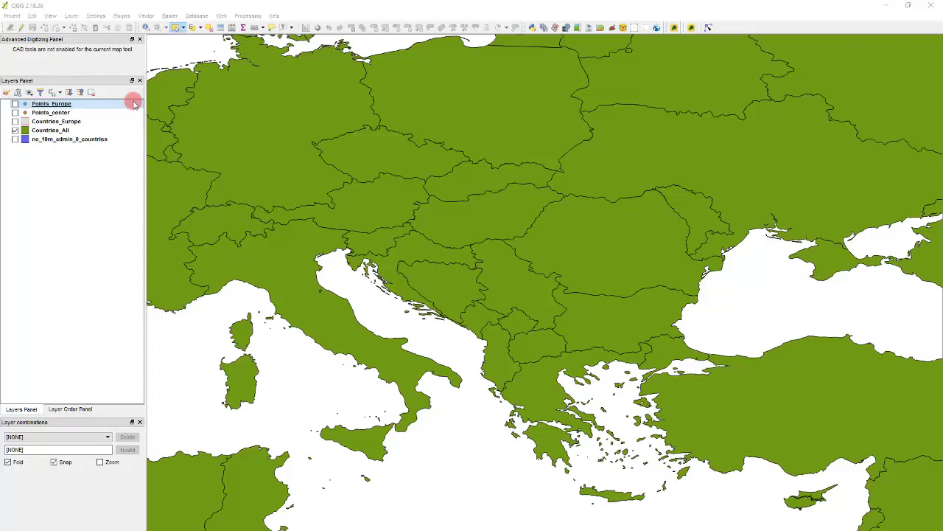
click(165, 83)
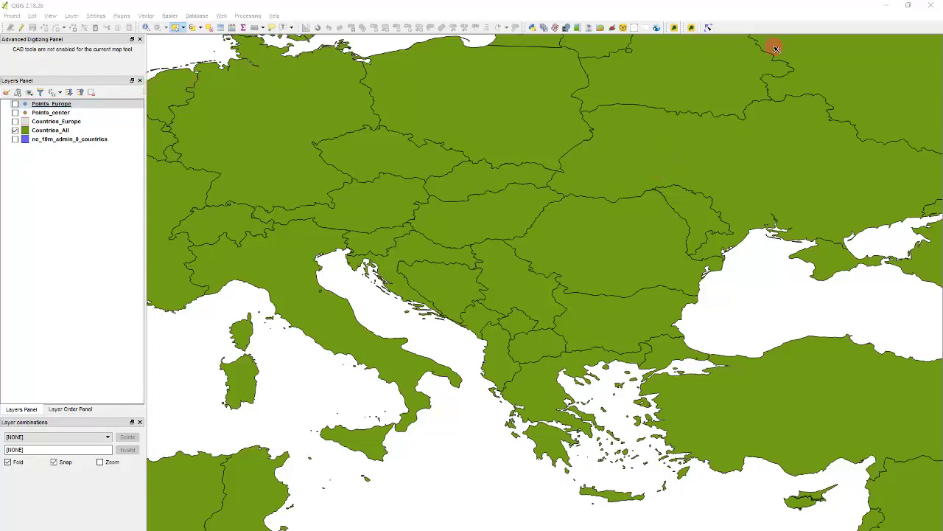
scroll(446, 229, down, 1)
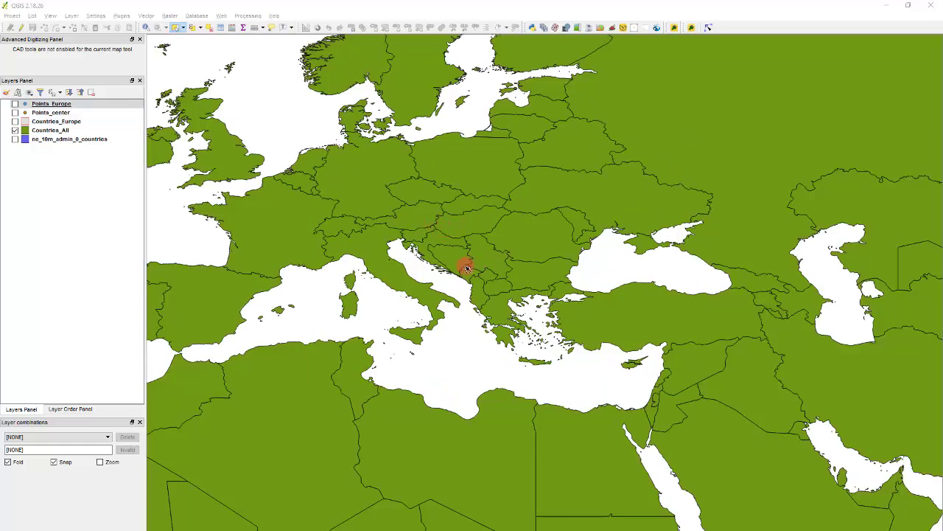
scroll(467, 267, down, 2)
scroll(379, 270, up, 2)
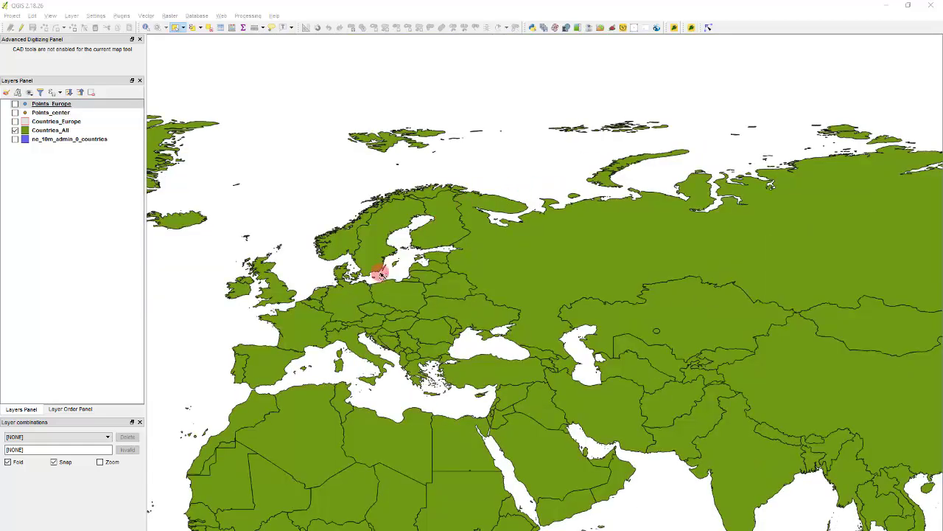
scroll(369, 315, up, 1)
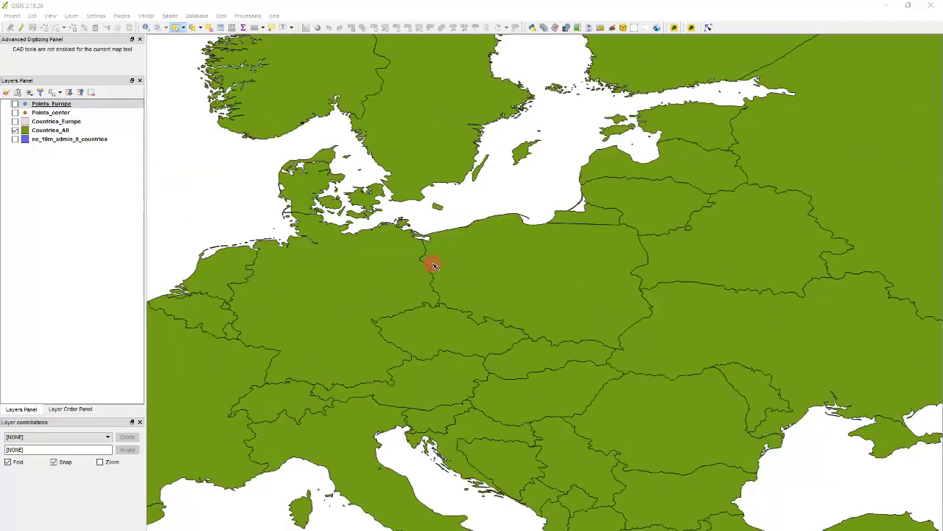
scroll(434, 265, down, 1)
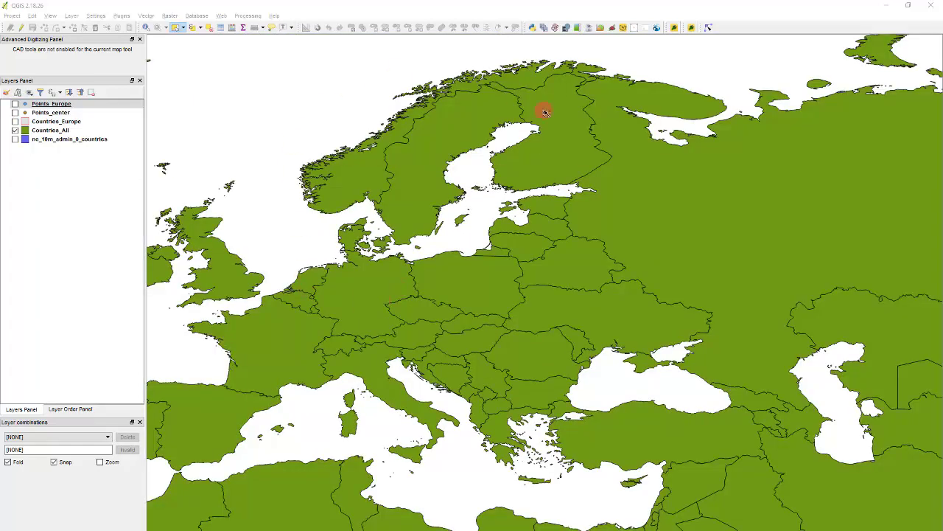
scroll(621, 418, down, 1)
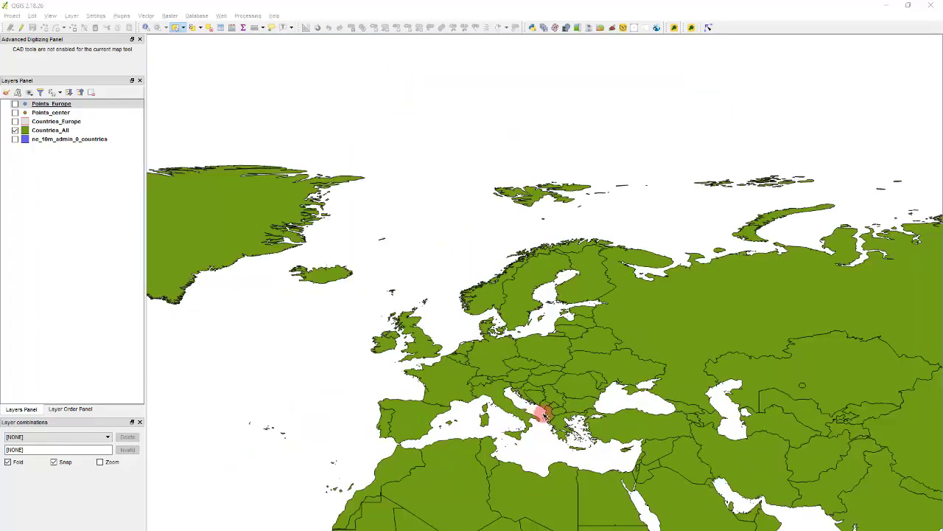
scroll(584, 415, up, 1)
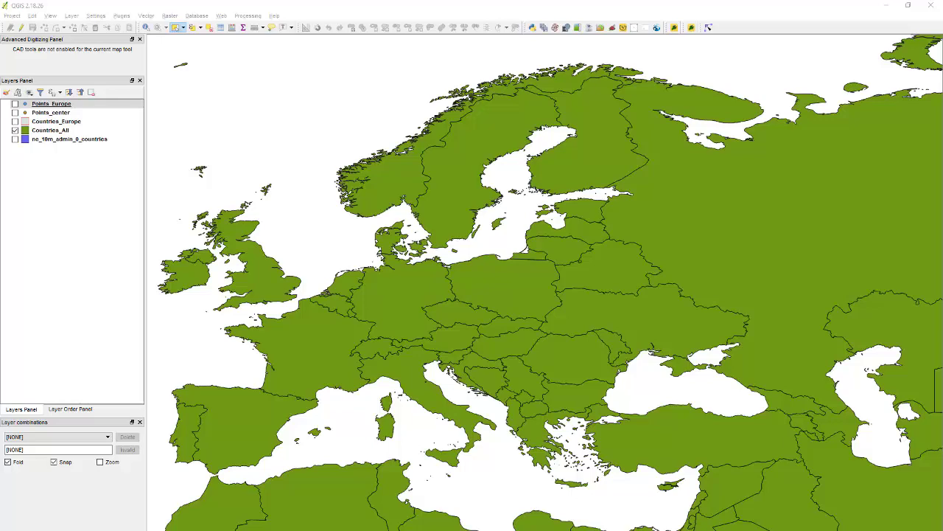
Step: Switch to the browser and open the Coronavirus Map, Statistics, Updates & News site from the coronavirus map search results
key(alt+Tab)
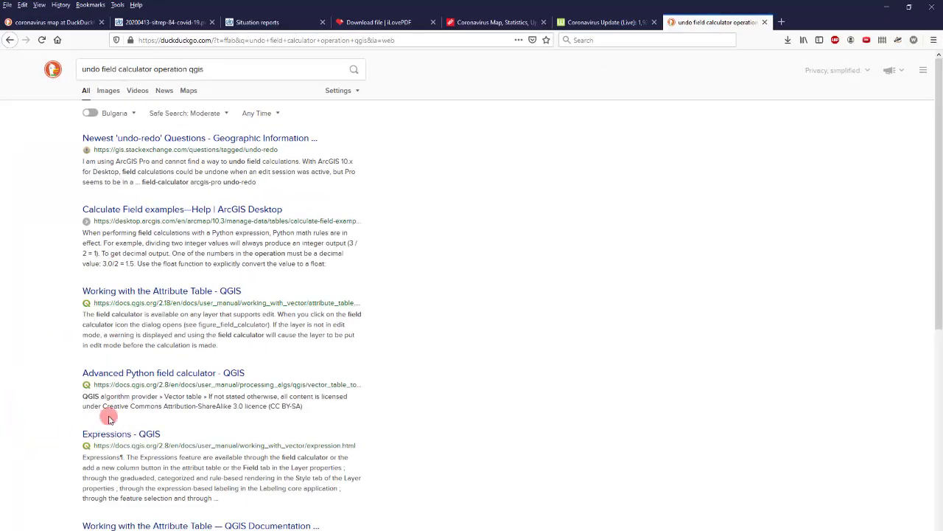
click(70, 23)
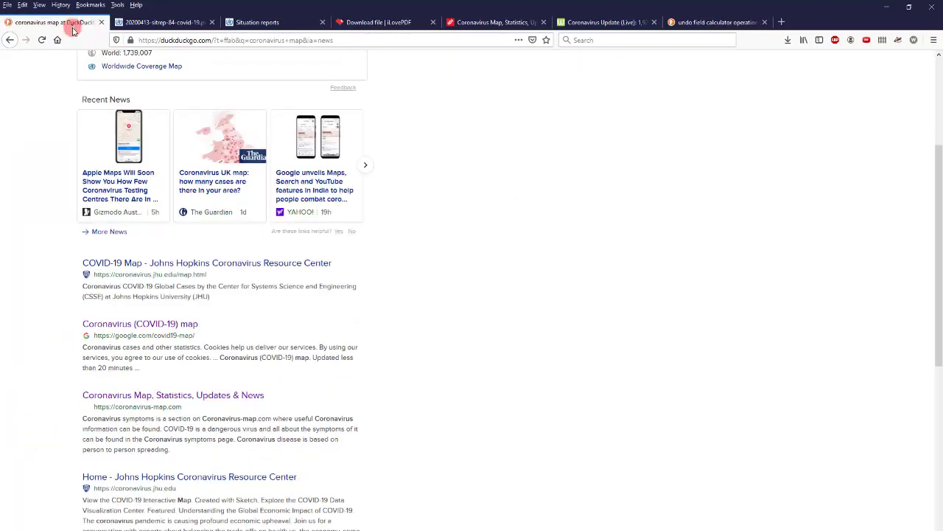
drag(166, 325, 457, 331)
click(243, 394)
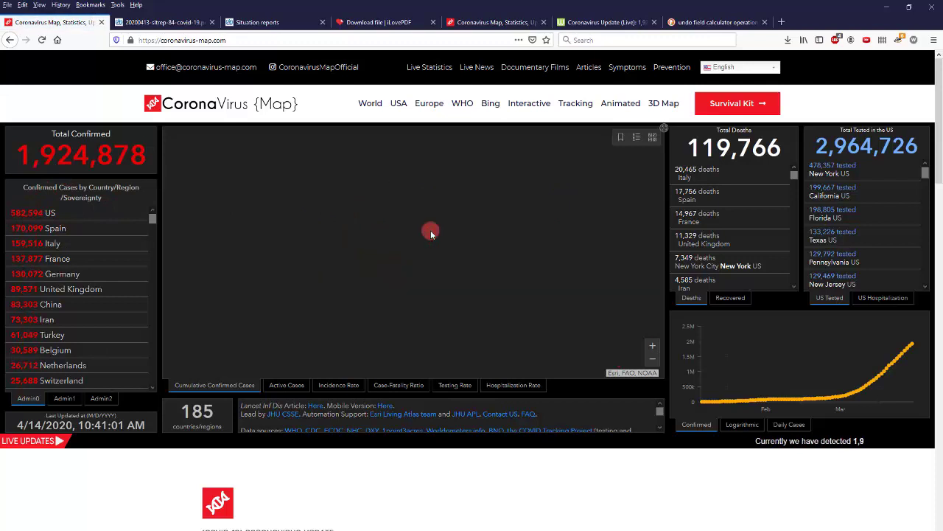
Step: Examine how the cumulative confirmed case markers are placed over Bulgaria, Serbia and neighbouring countries at different map scales
scroll(416, 225, up, 3)
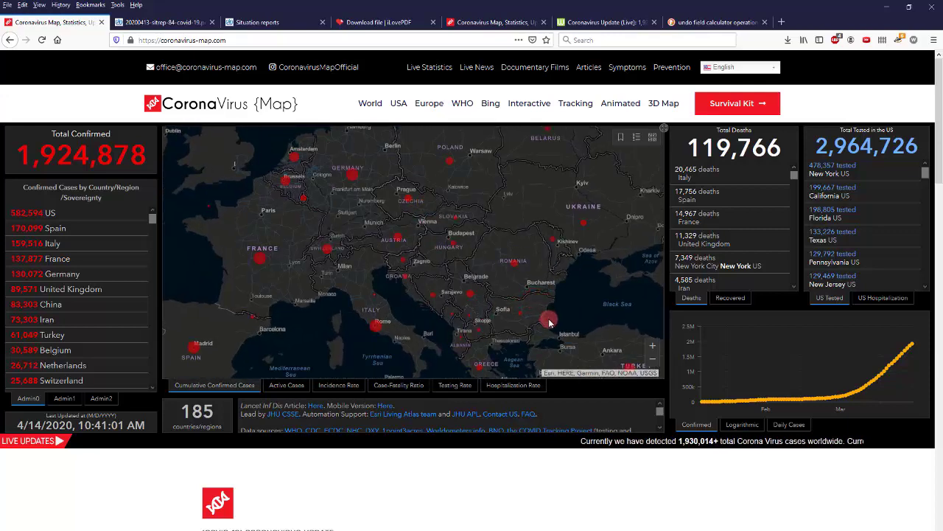
scroll(549, 325, up, 2)
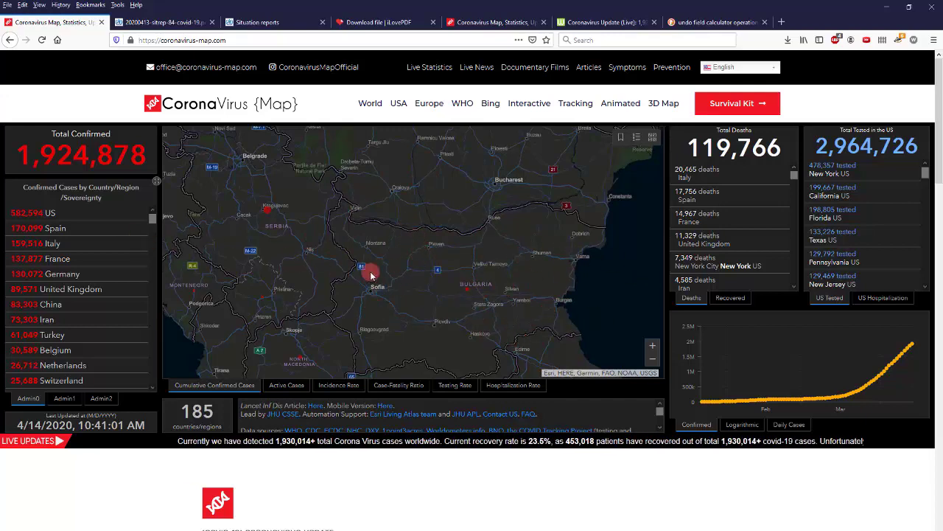
scroll(476, 274, down, 1)
scroll(264, 172, up, 1)
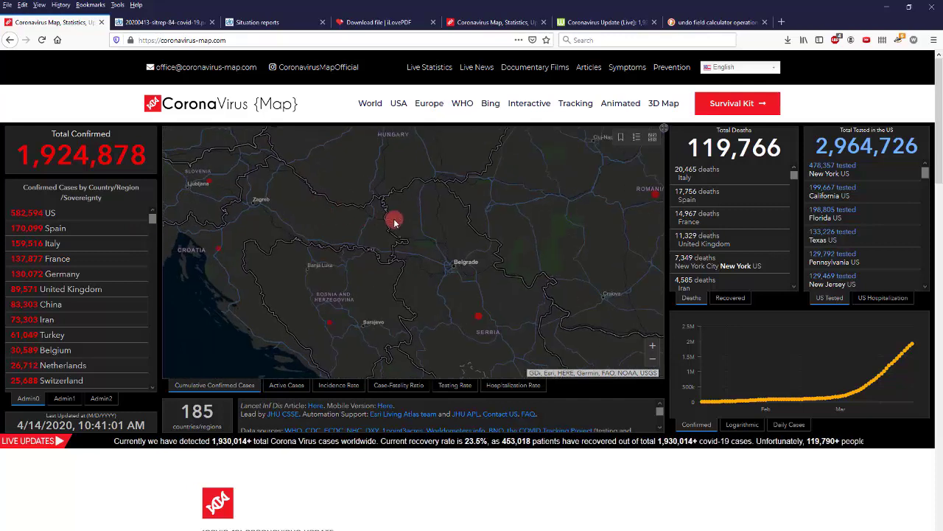
scroll(322, 219, down, 1)
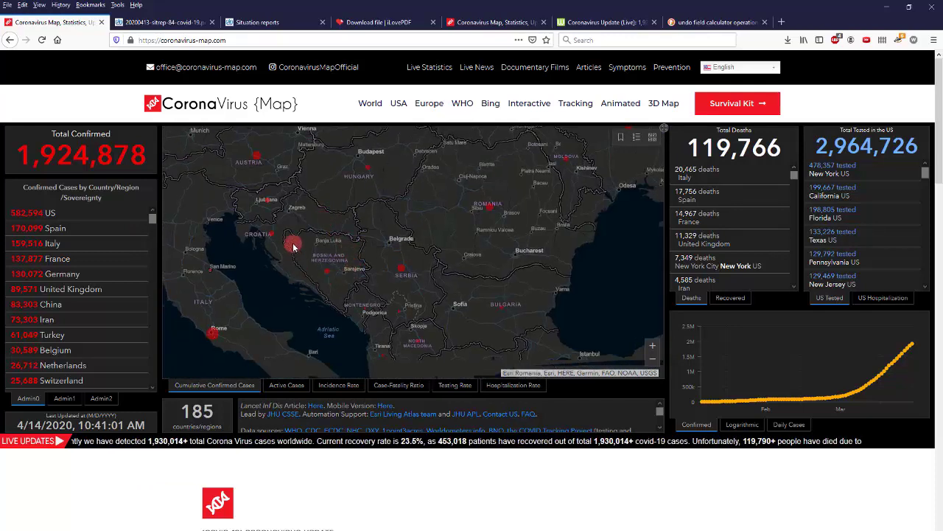
scroll(433, 263, down, 1)
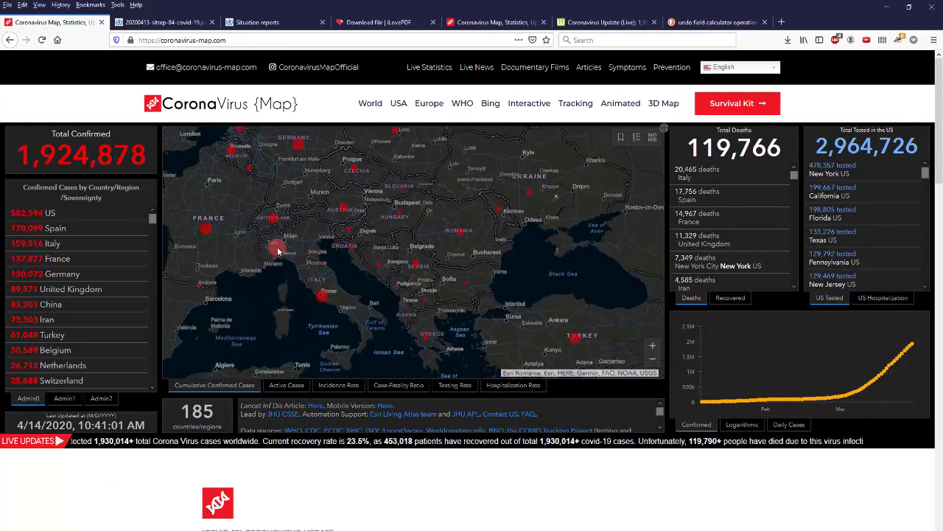
scroll(446, 247, down, 1)
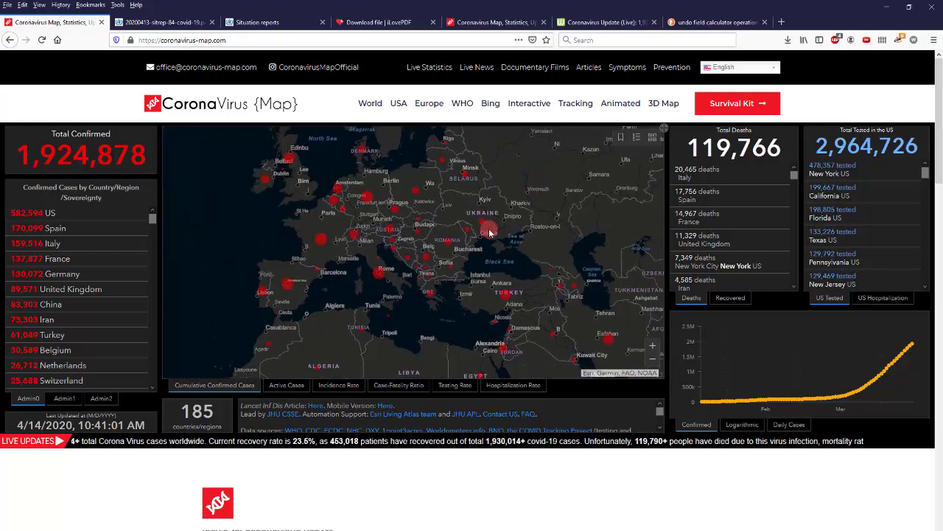
scroll(454, 220, up, 2)
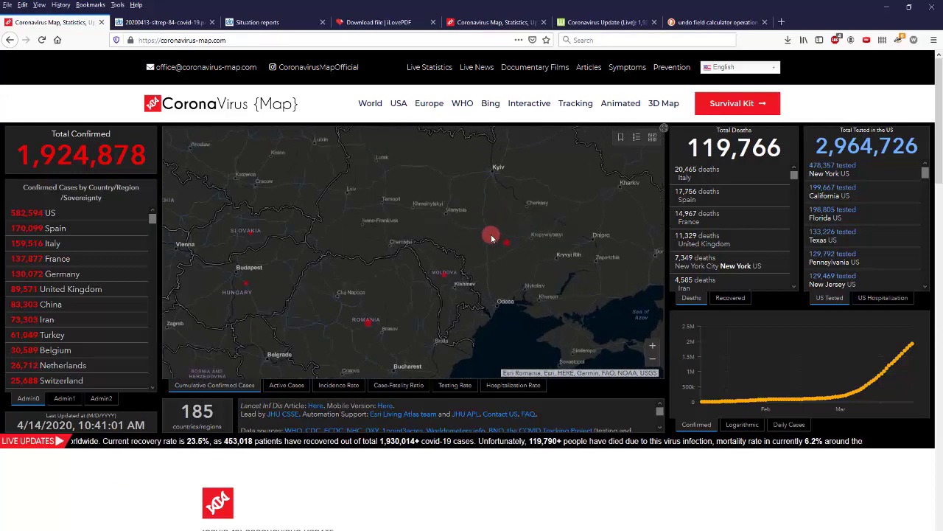
scroll(492, 233, down, 1)
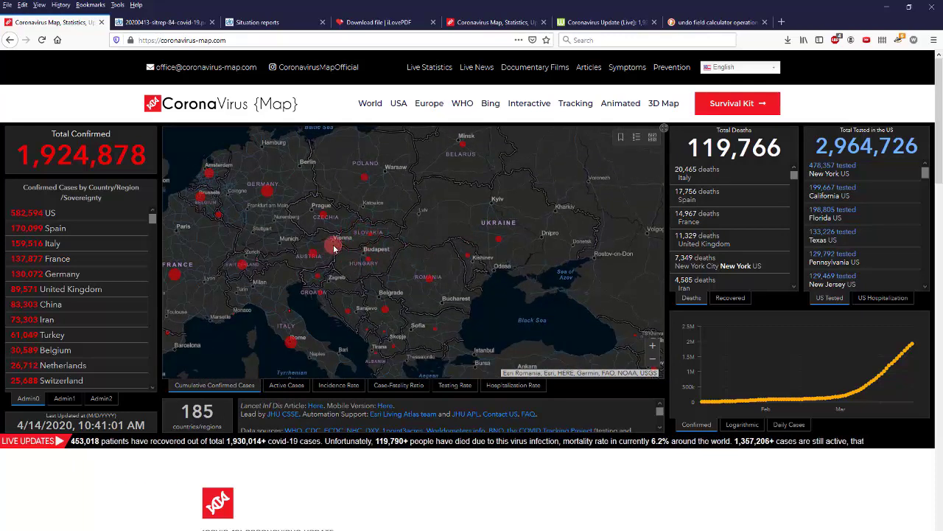
scroll(420, 335, up, 1)
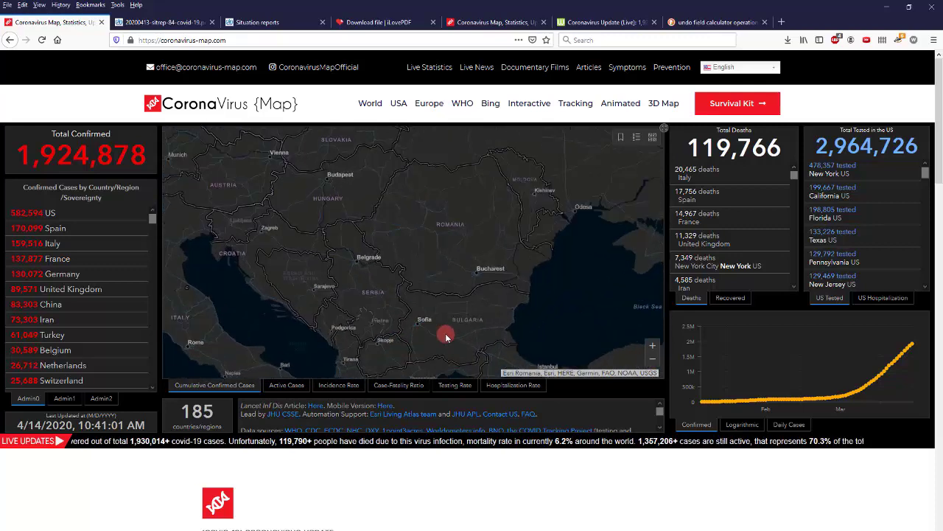
scroll(455, 337, up, 1)
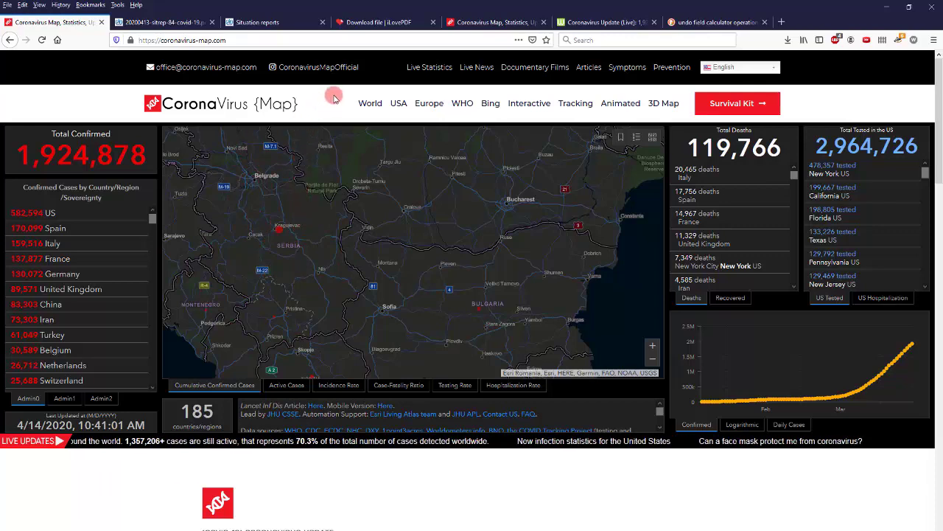
scroll(391, 190, down, 1)
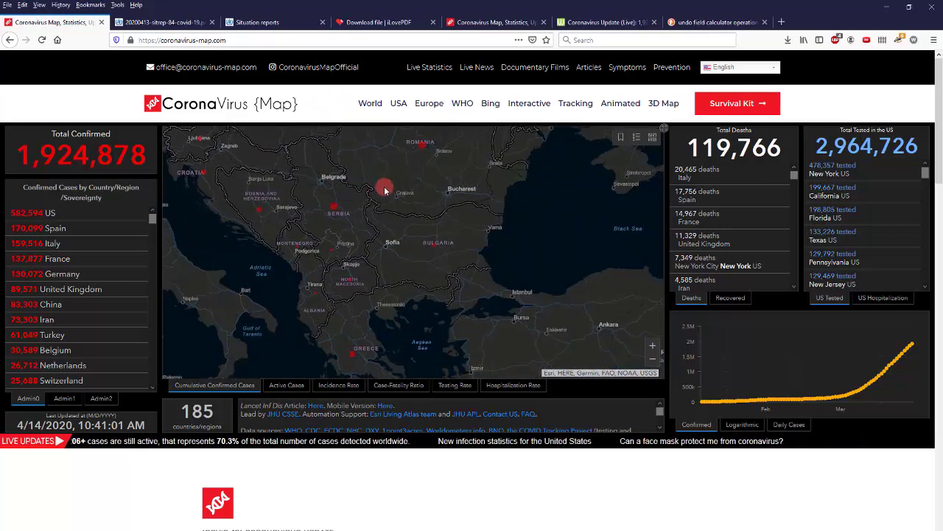
scroll(345, 192, up, 1)
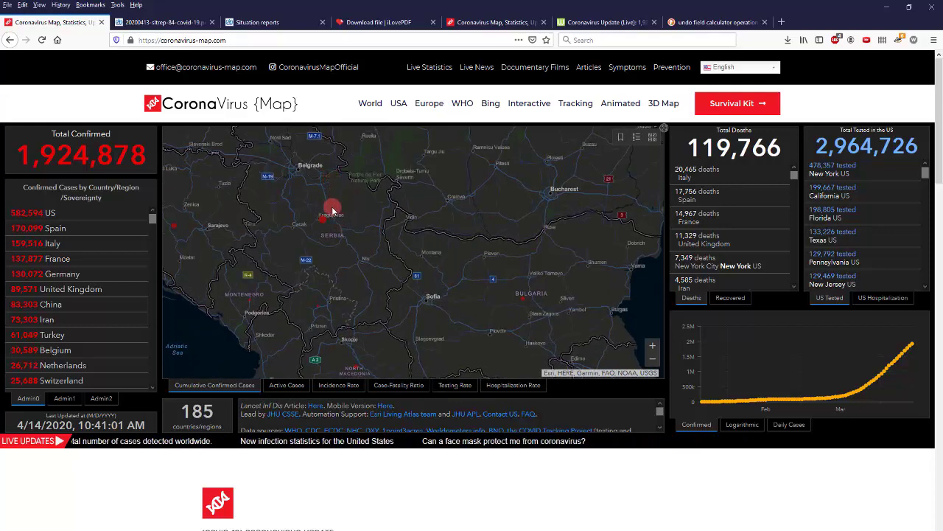
scroll(397, 250, down, 1)
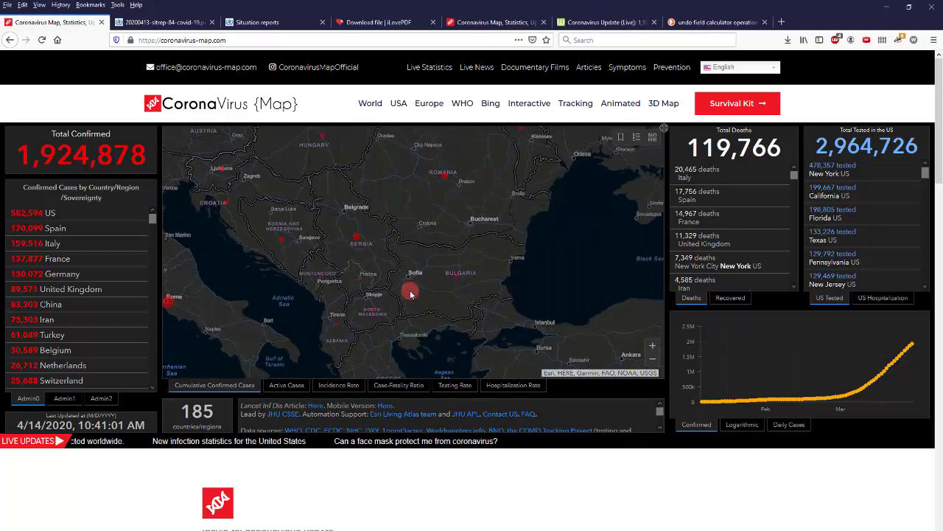
Step: Compare the confirmed case markers across the whole of Europe with the close-up view of the Balkans
scroll(305, 257, down, 2)
scroll(328, 199, up, 2)
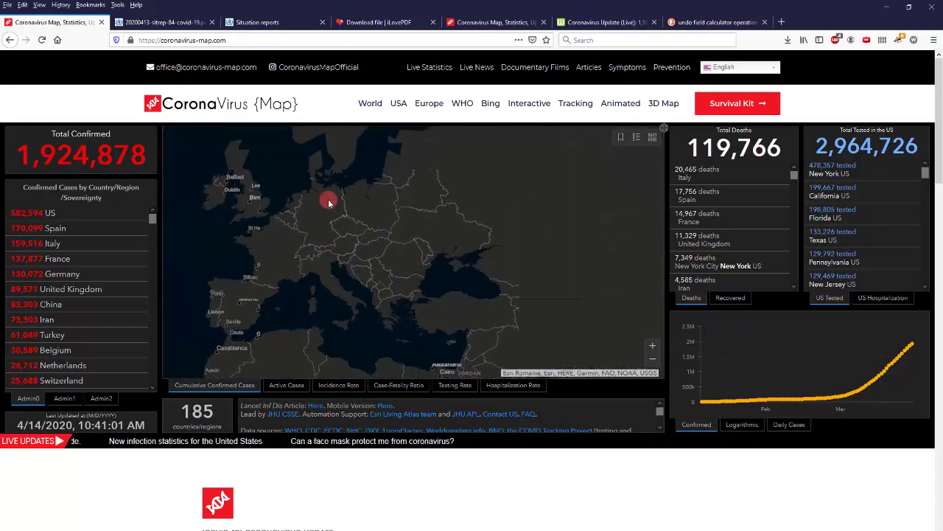
scroll(480, 233, down, 1)
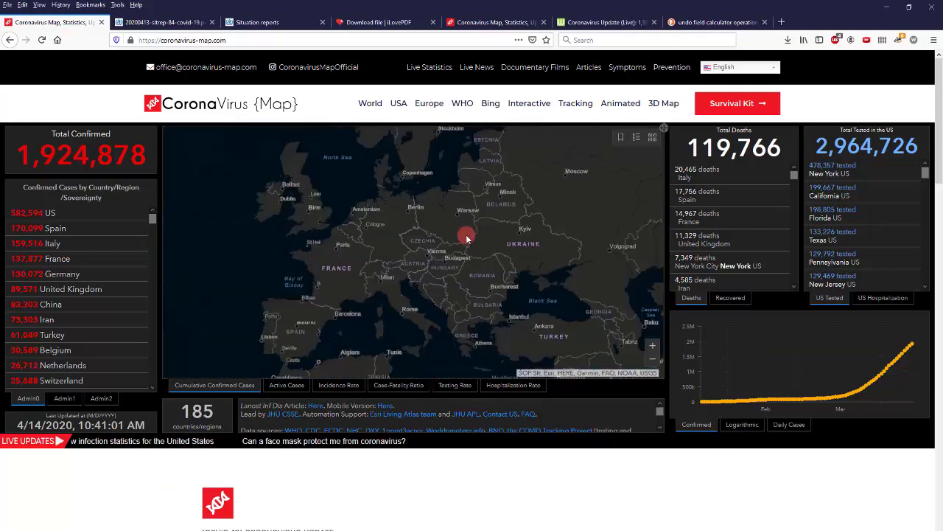
scroll(435, 221, up, 1)
scroll(437, 229, down, 1)
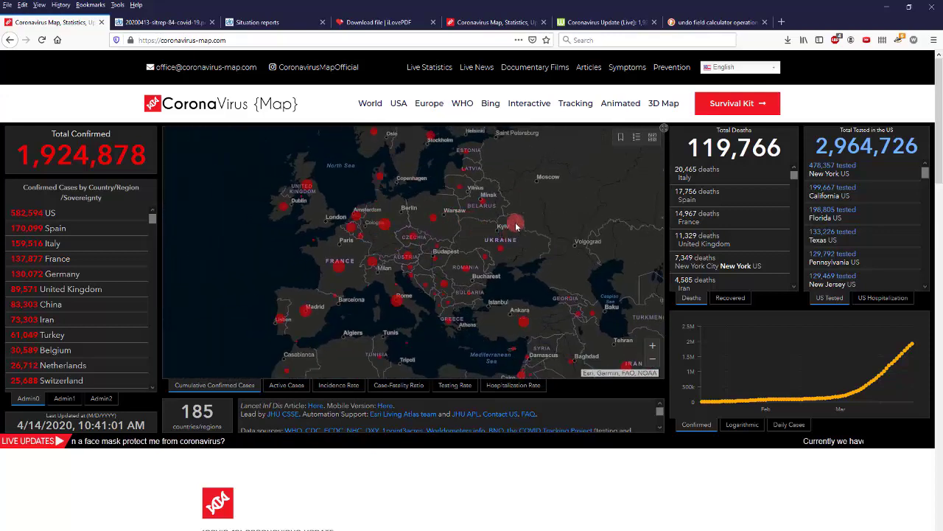
scroll(468, 303, up, 2)
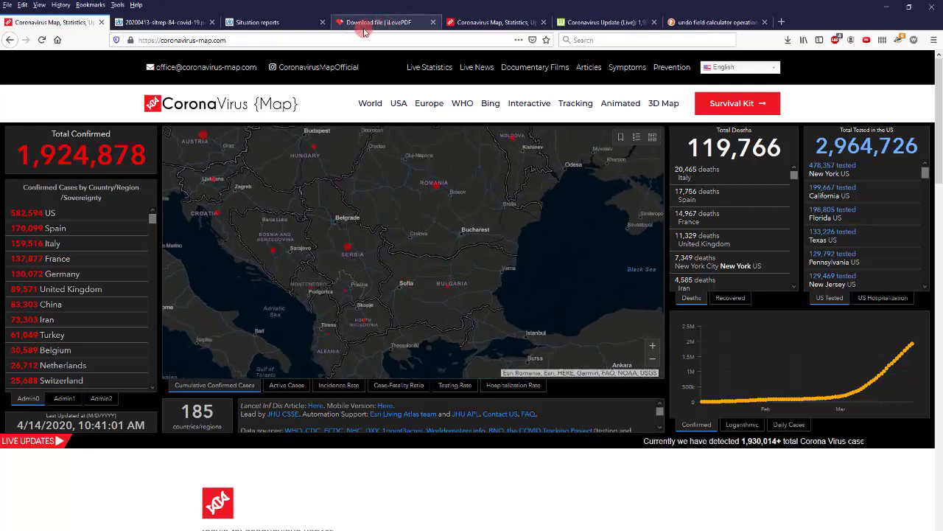
scroll(484, 273, down, 2)
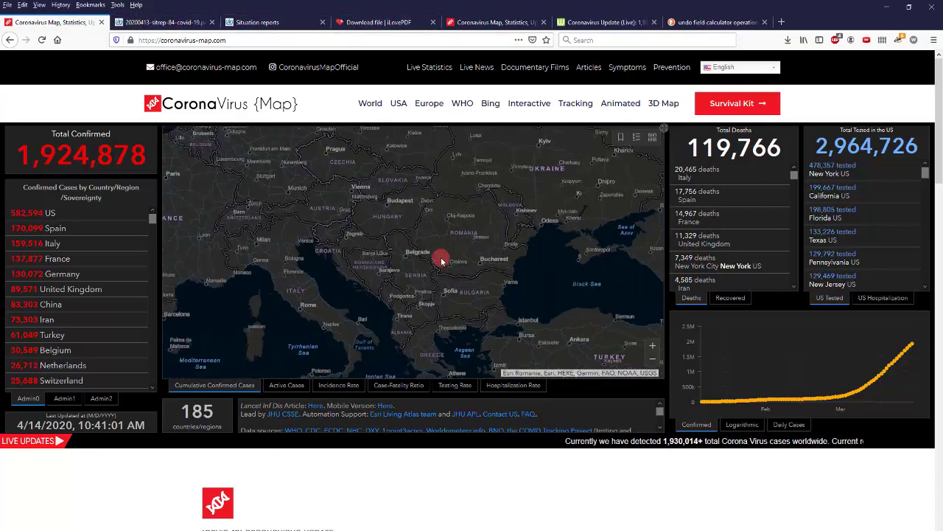
scroll(426, 322, down, 1)
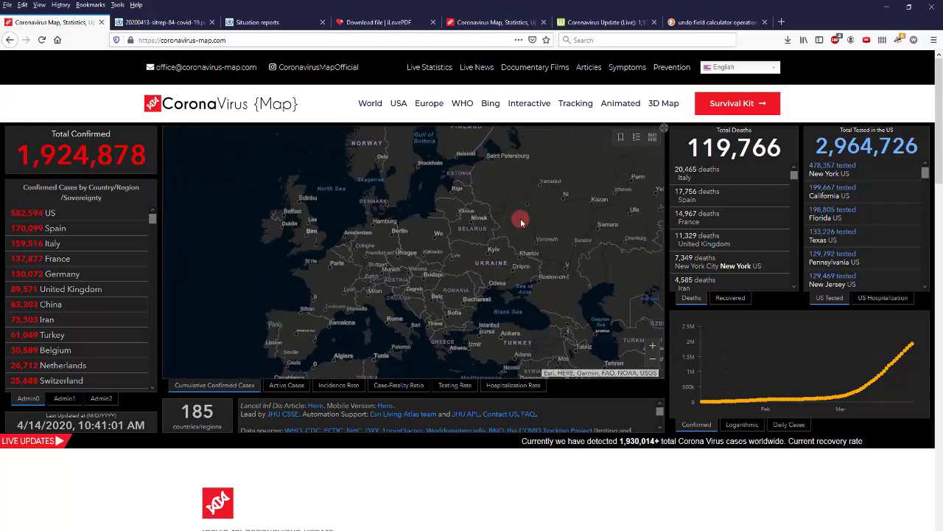
scroll(493, 286, up, 1)
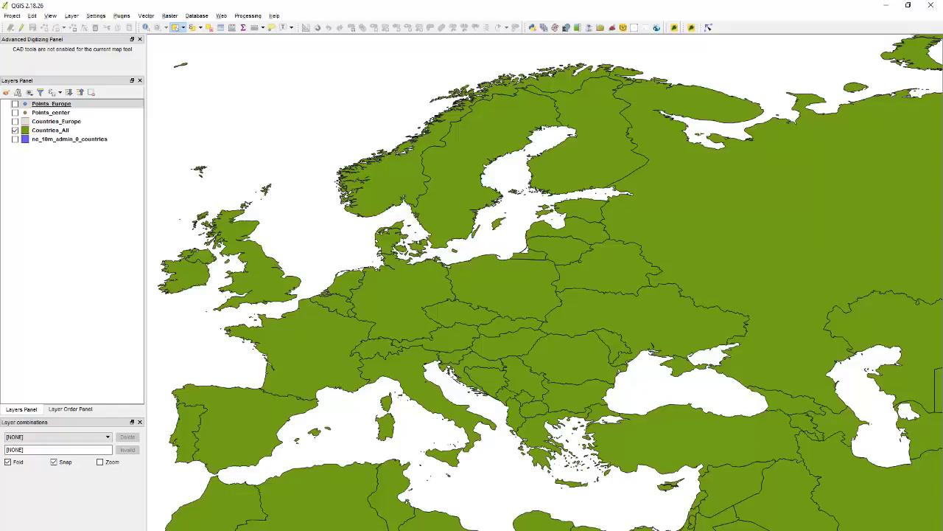
Step: Switch back to QGIS and examine the Countries_All layer from world extent down to Eastern Europe
scroll(509, 375, down, 3)
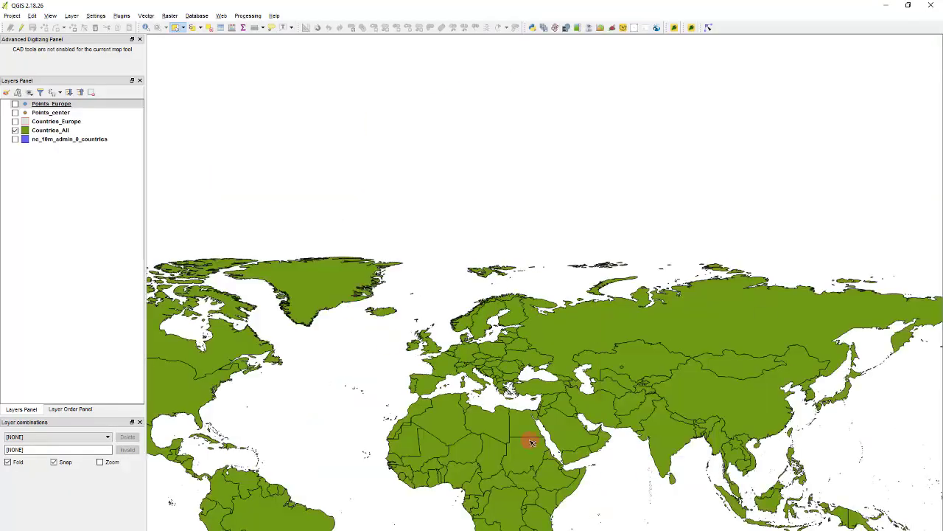
scroll(663, 343, up, 2)
scroll(634, 283, down, 2)
scroll(385, 375, up, 2)
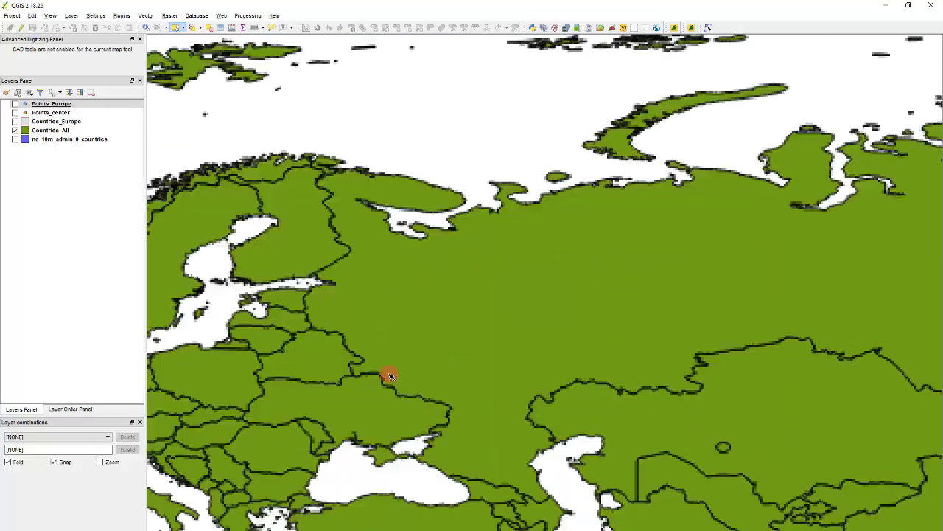
scroll(541, 312, down, 2)
scroll(428, 370, up, 2)
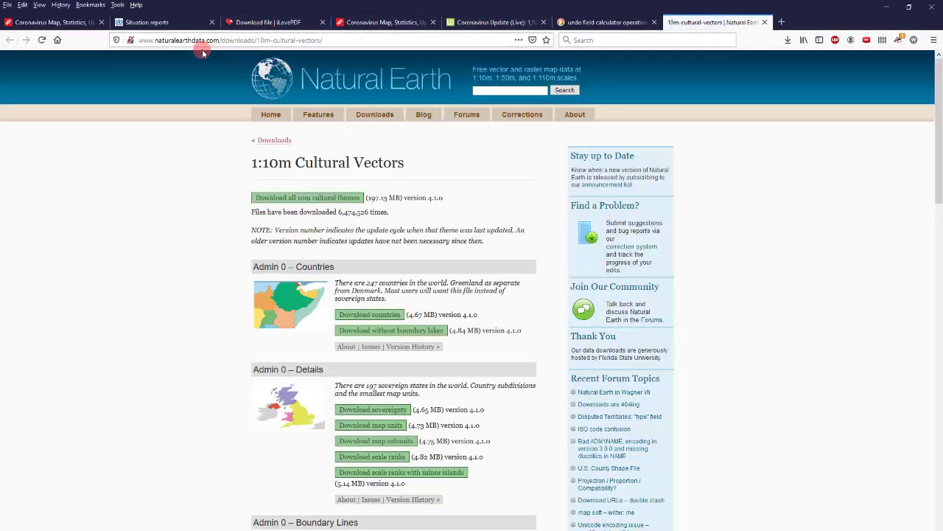
Step: View the Natural Earth 1:10m Cultural Vectors download page in the browser
click(305, 45)
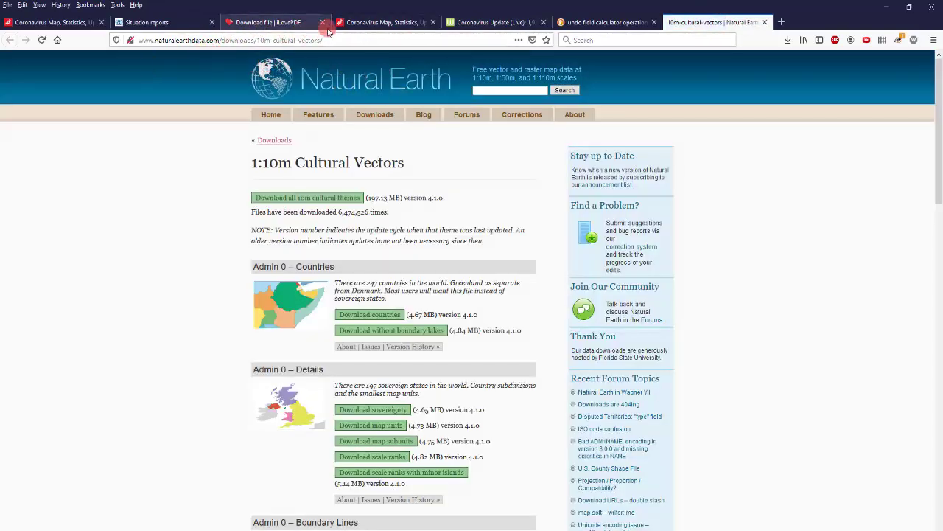
Step: Switch back to QGIS, open the attribute table of the Countries_All layer and enlarge its window
click(331, 42)
key(BackSpace)
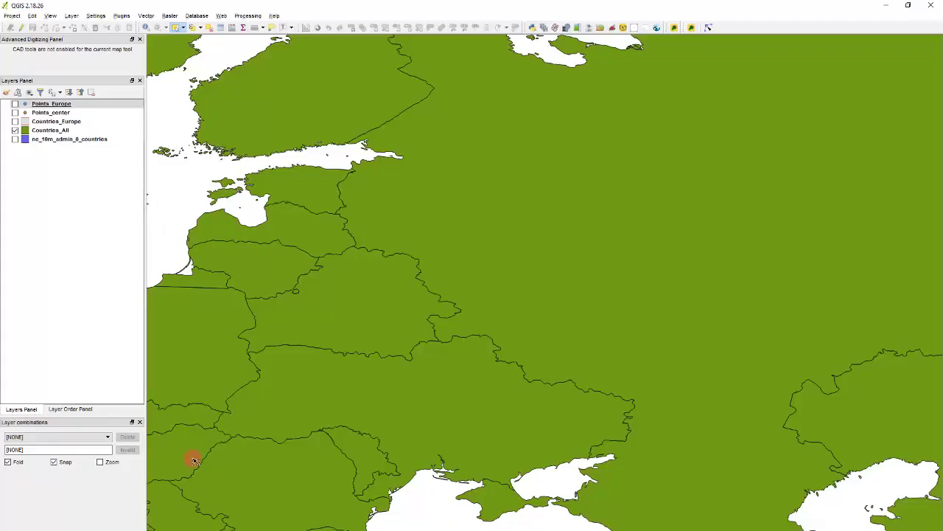
click(50, 130)
scroll(585, 308, down, 3)
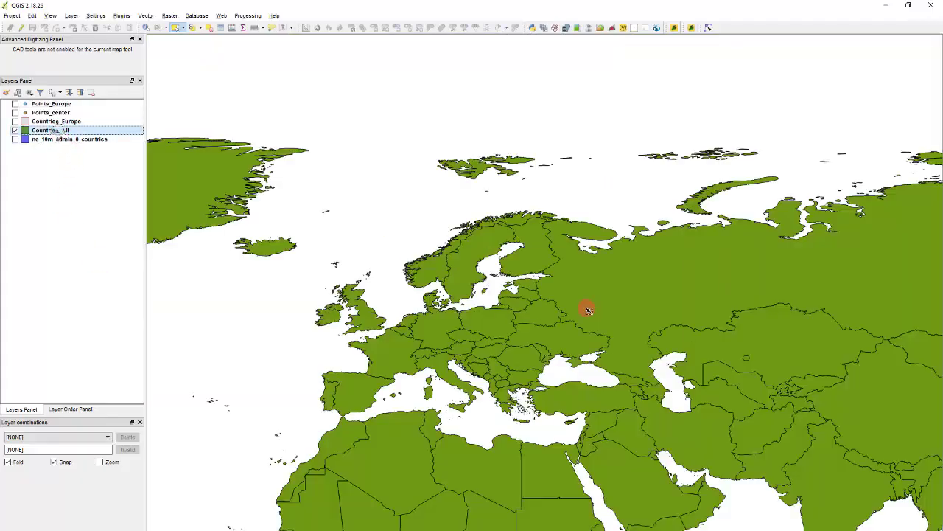
key(F6)
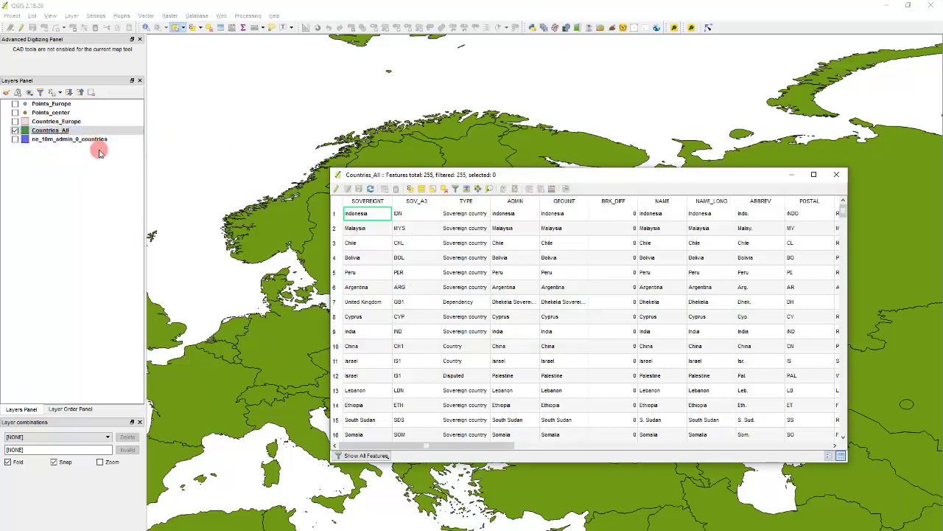
drag(532, 181, 435, 104)
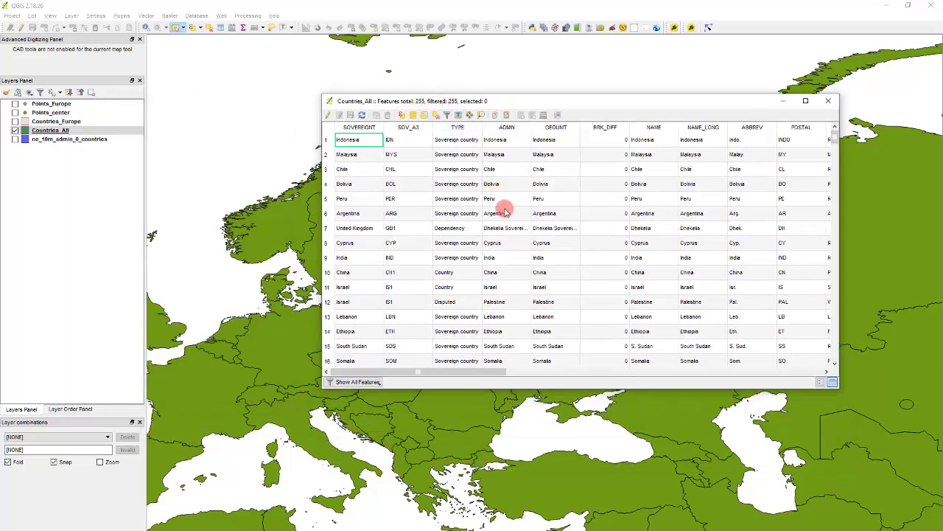
drag(474, 391, 464, 528)
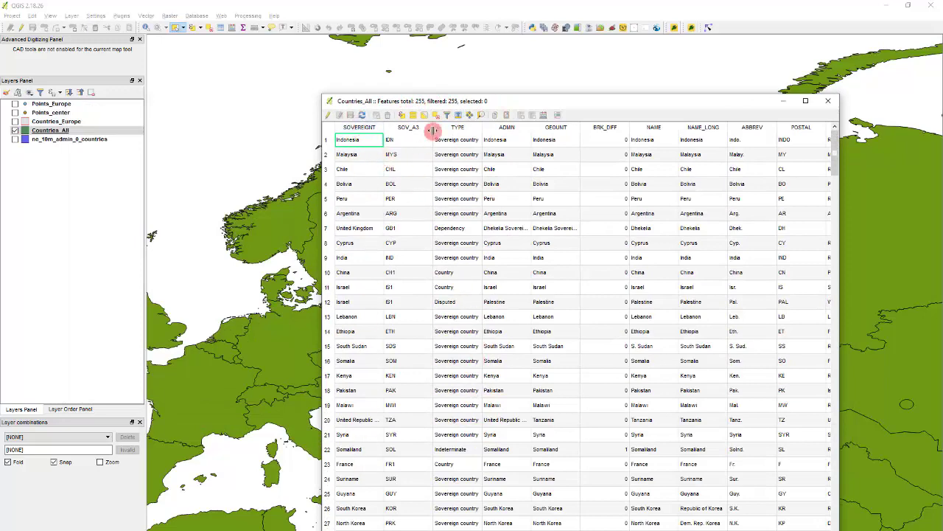
Step: Examine the Countries_All attribute columns from SOVEREIGNT through to CONTINENT and SUBREGION, then close the table
scroll(578, 324, right, 3)
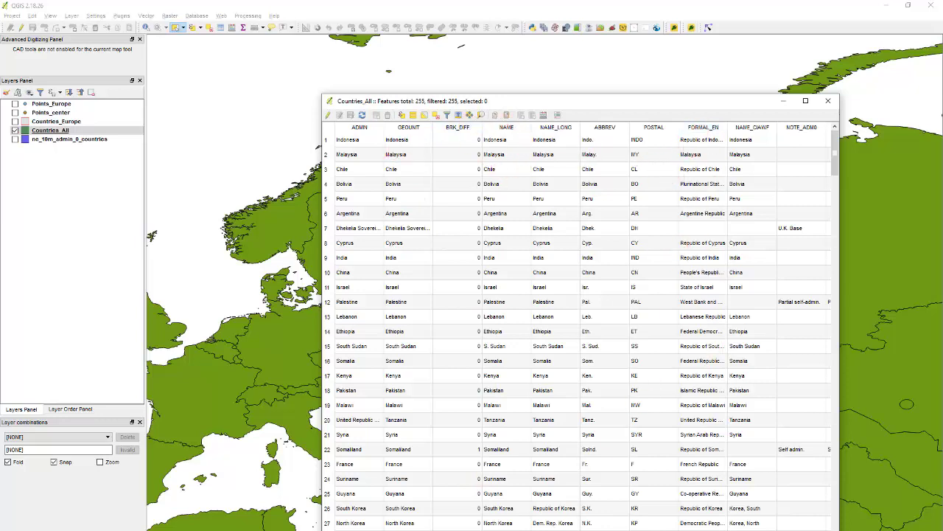
scroll(579, 324, right, 6)
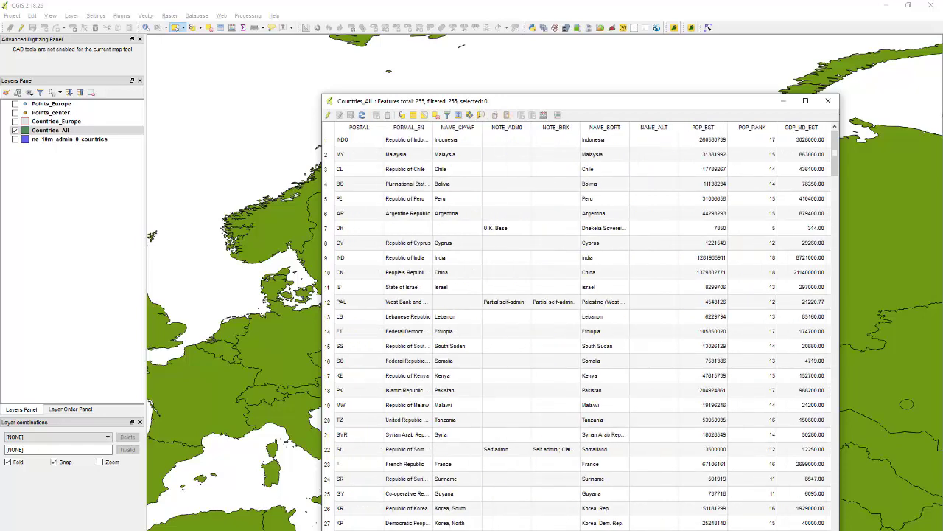
scroll(578, 324, right, 5)
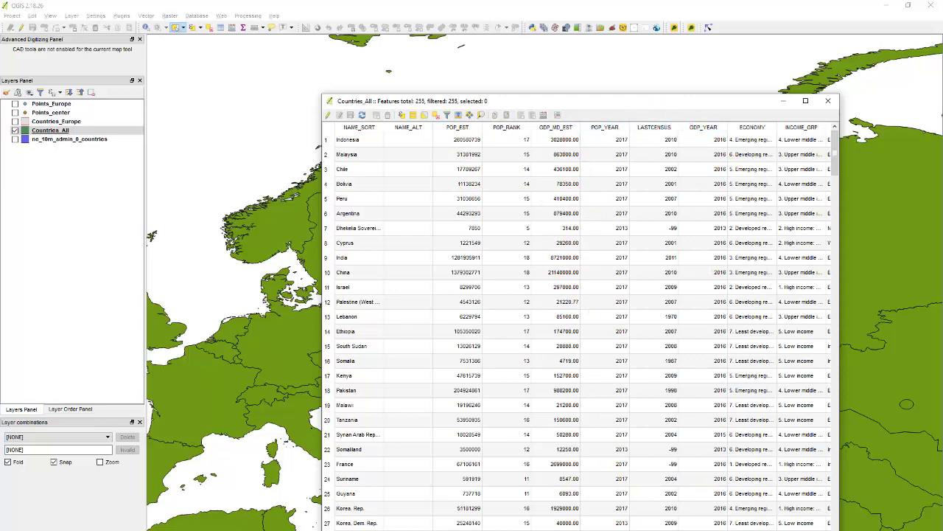
scroll(579, 327, right, 5)
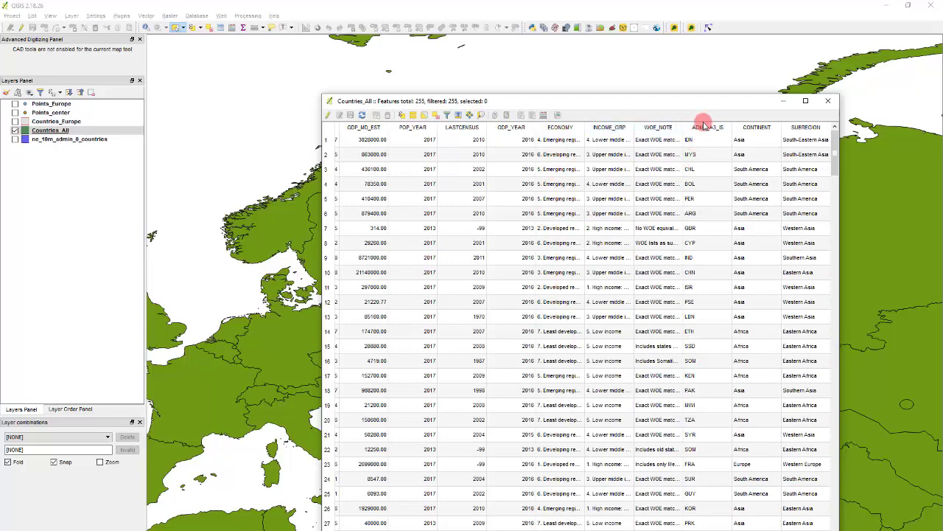
scroll(579, 328, left, 10)
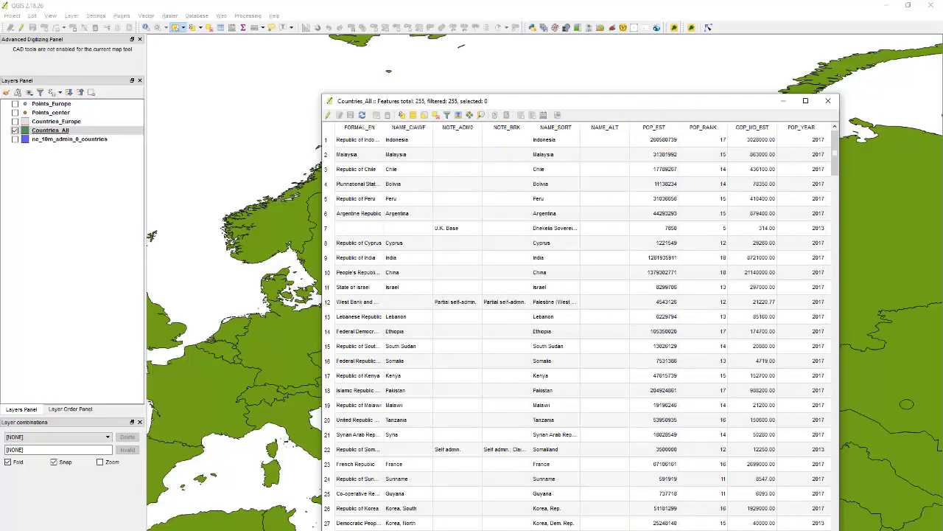
scroll(578, 328, right, 3)
drag(516, 529, 395, 495)
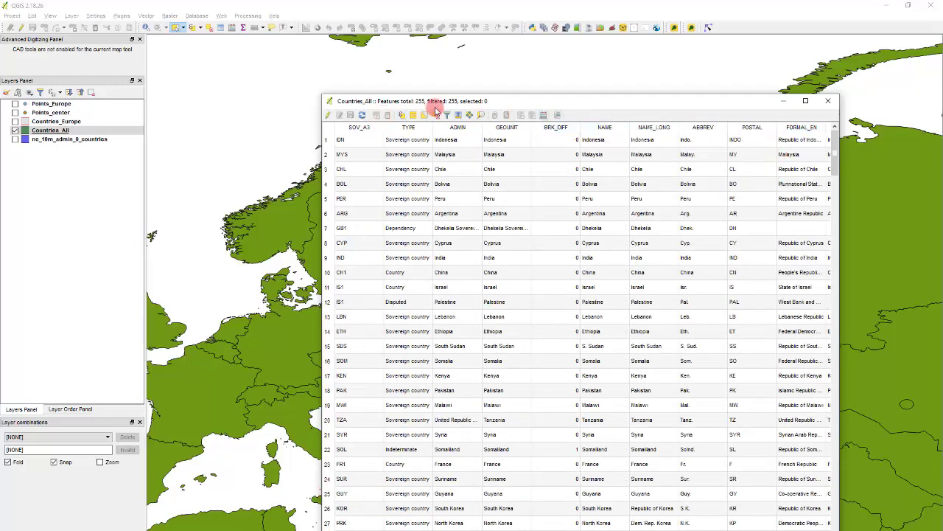
click(834, 107)
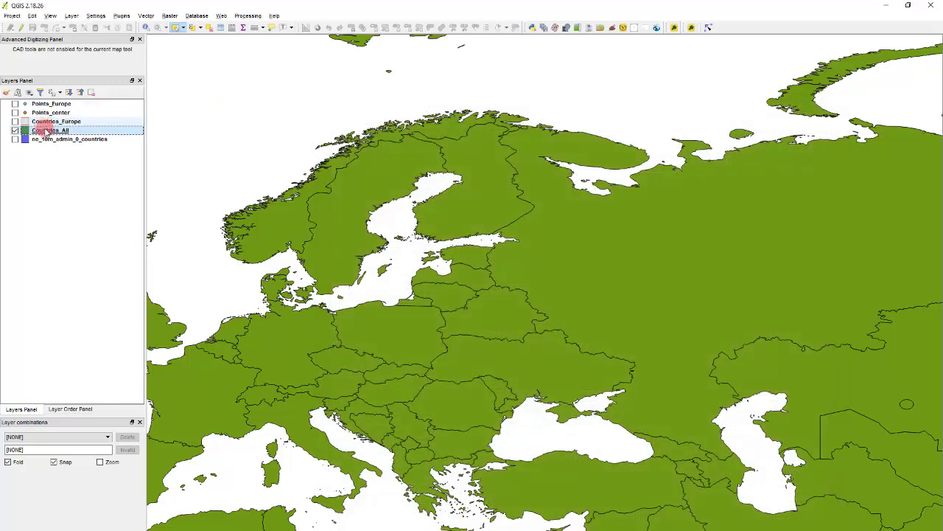
Step: Start a filter expression on the Countries_All layer with the CONTINENT field and list all of that field's values
scroll(672, 271, down, 1)
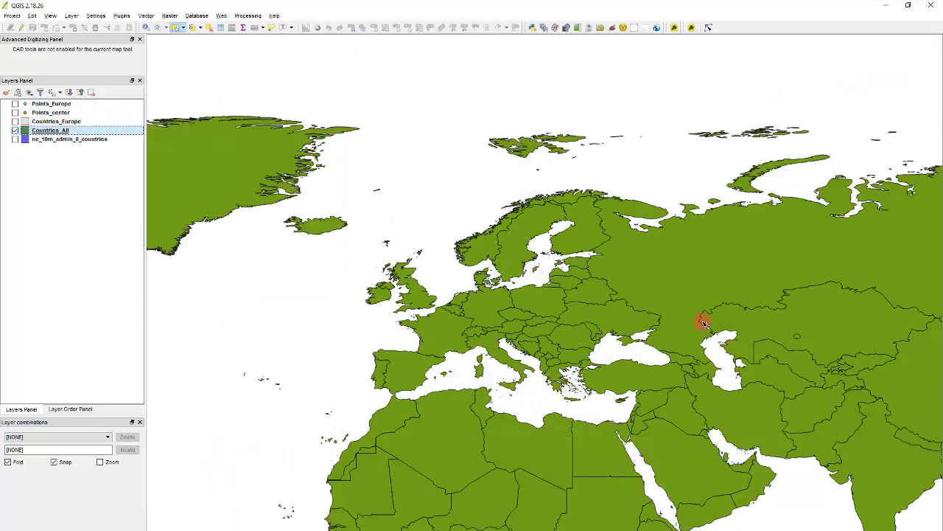
scroll(558, 304, up, 1)
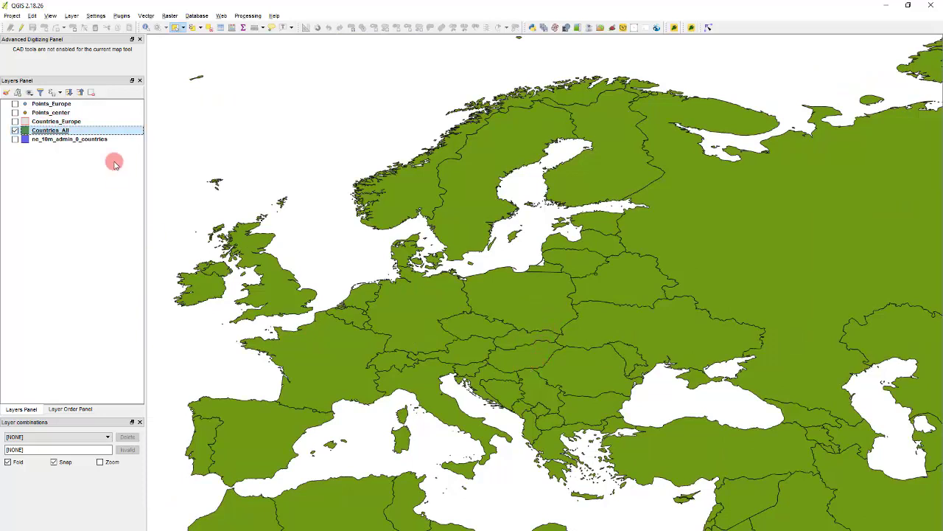
right_click(64, 132)
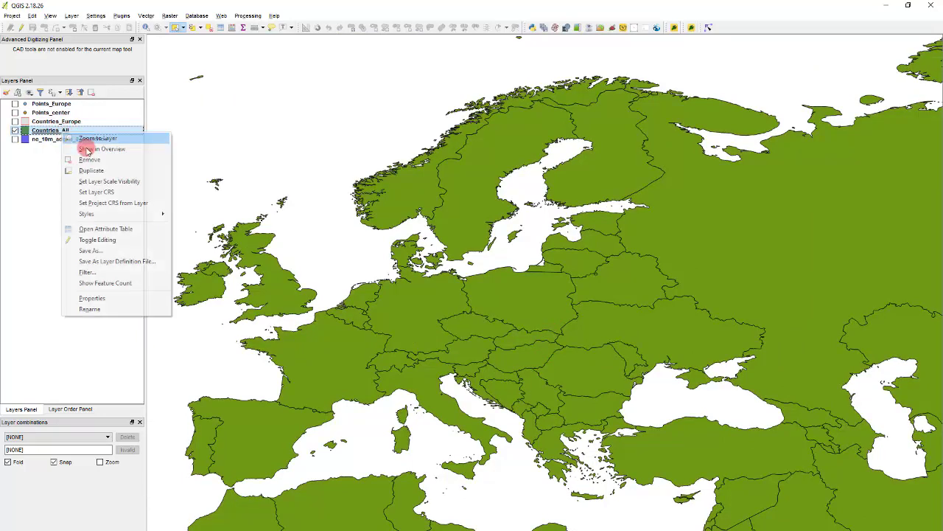
click(116, 271)
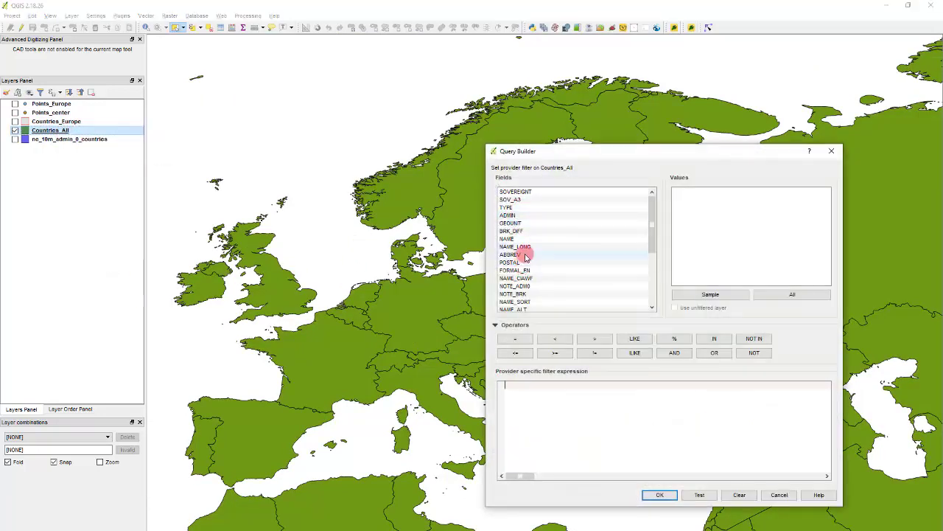
scroll(525, 256, down, 4)
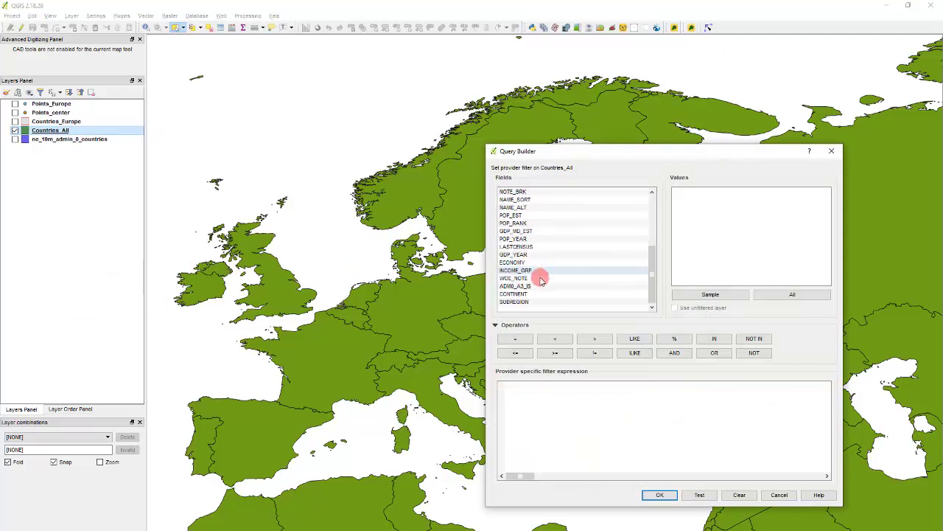
double_click(523, 294)
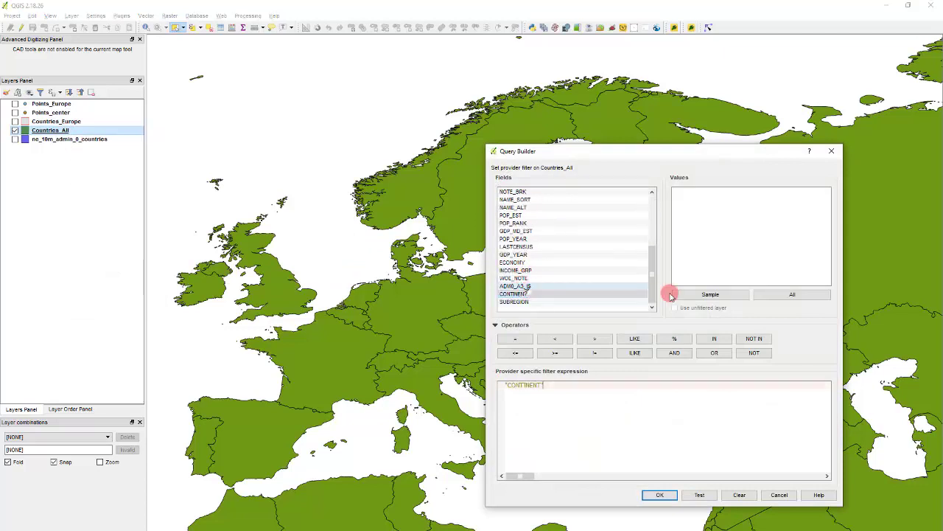
click(775, 293)
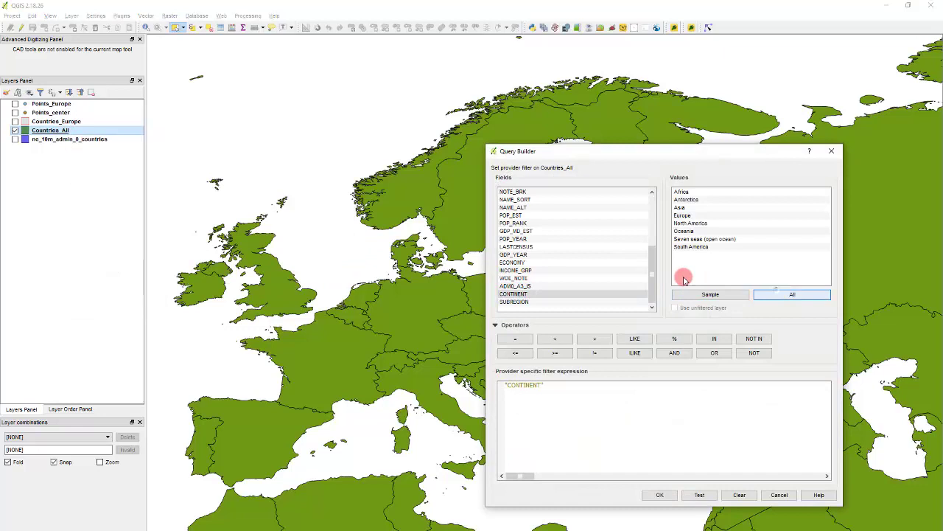
Step: Complete the filter expression as "CONTINENT"='Europe' and apply it to the Countries_All layer
click(588, 409)
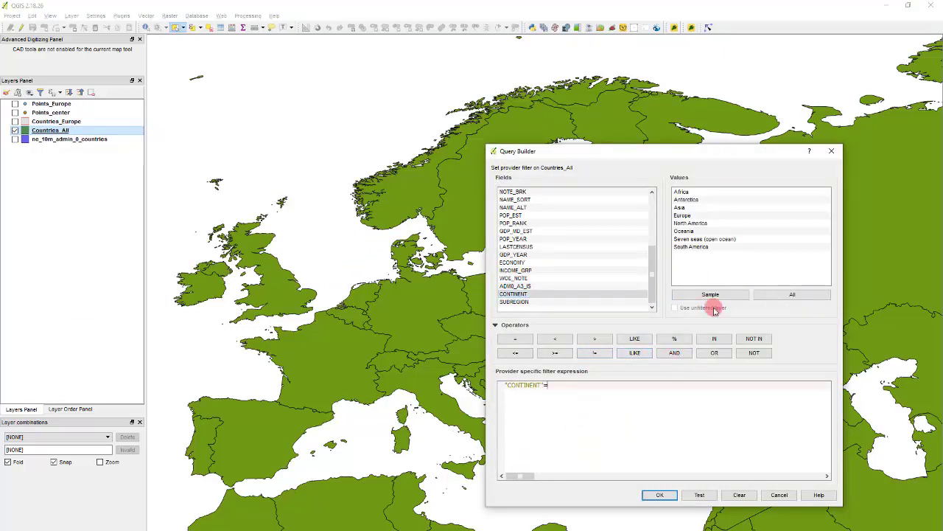
text(=)
double_click(697, 215)
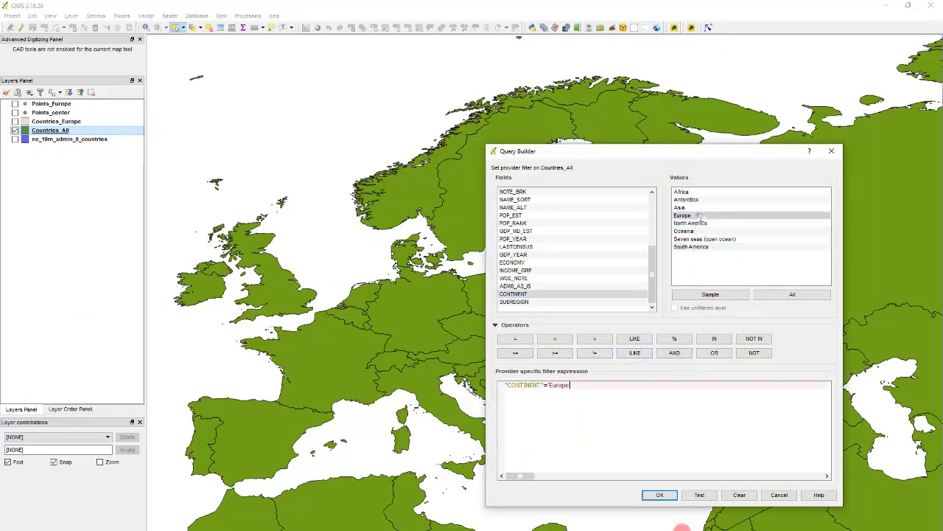
click(659, 494)
scroll(485, 327, down, 2)
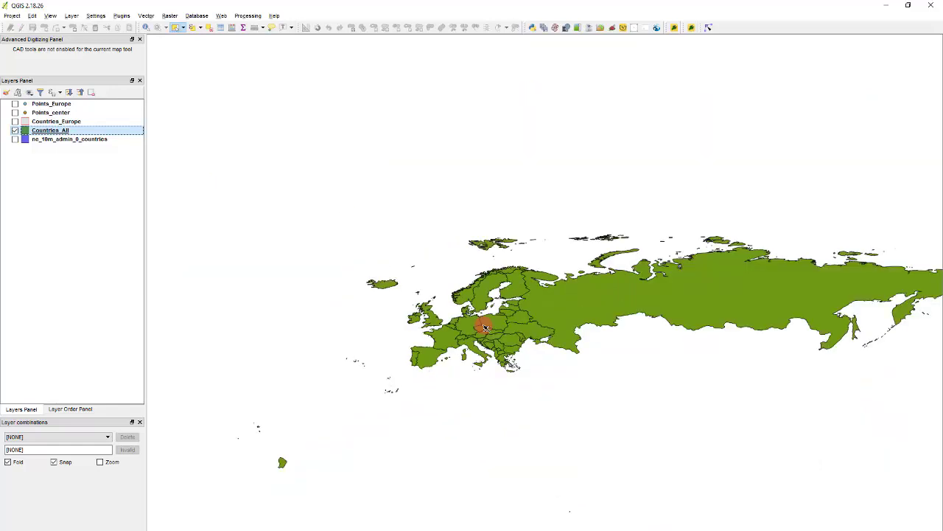
scroll(457, 330, up, 2)
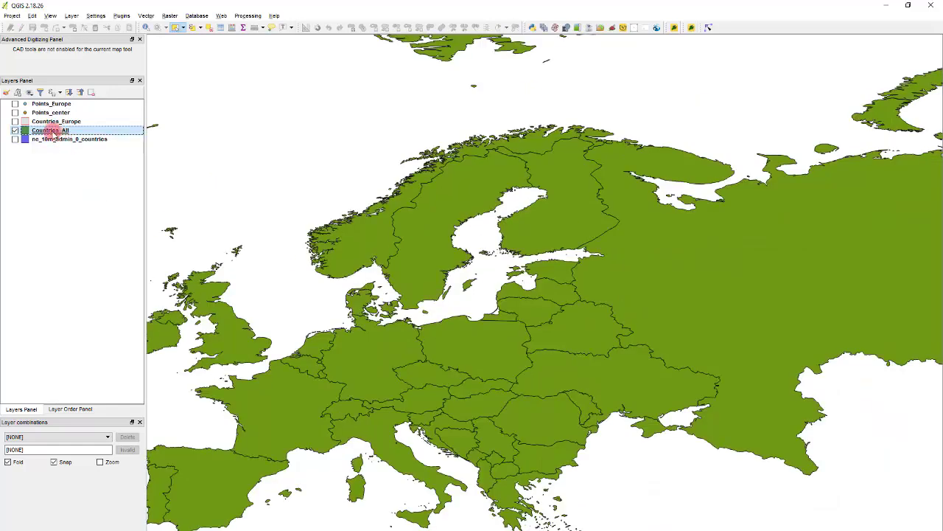
Step: Clear the continent filter expression from the Countries_All layer and apply the empty filter
right_click(53, 132)
click(77, 261)
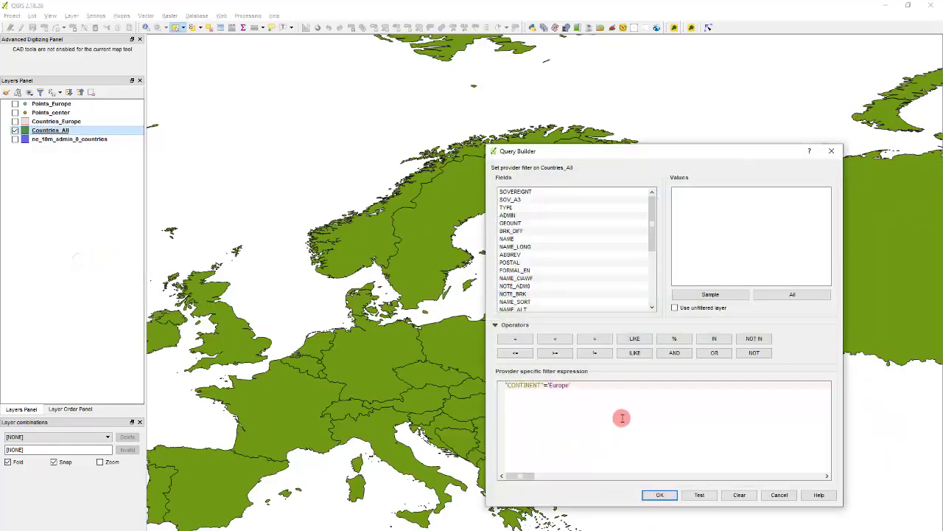
triple_click(594, 411)
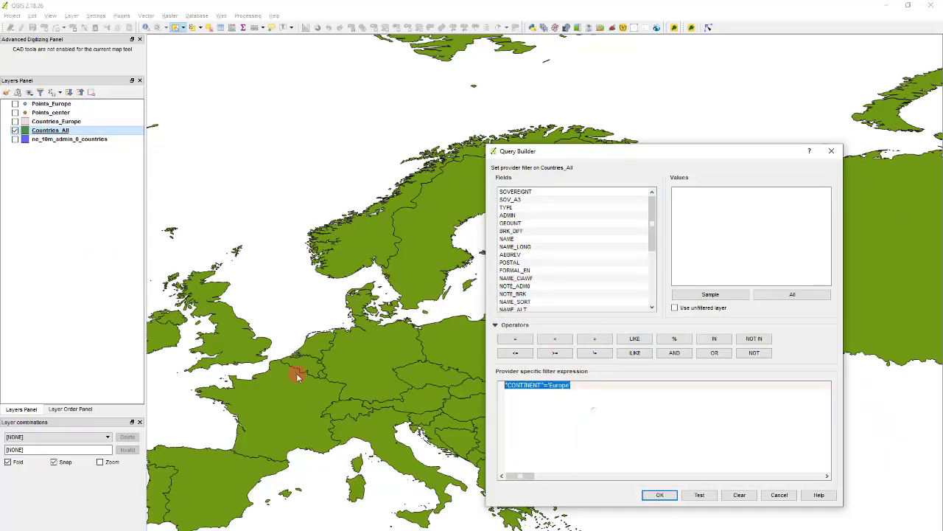
key(Delete)
click(740, 494)
click(659, 494)
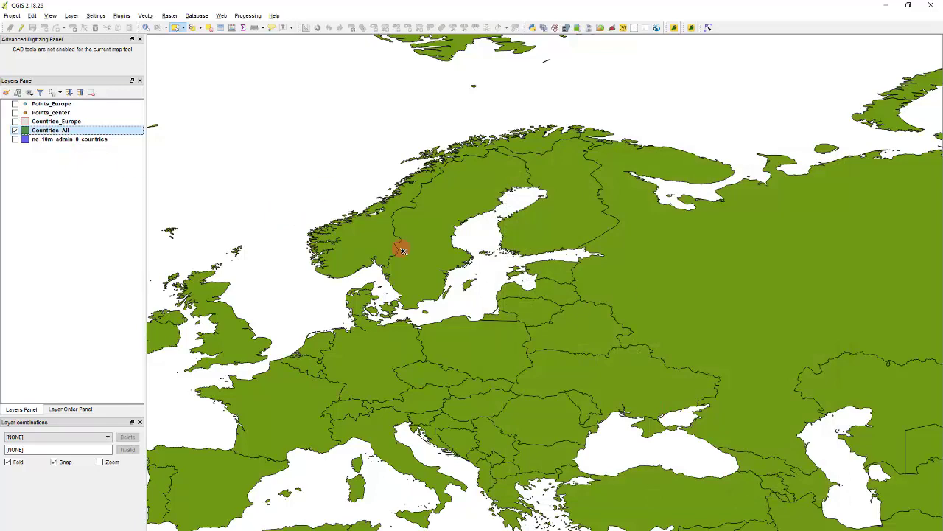
scroll(587, 219, down, 1)
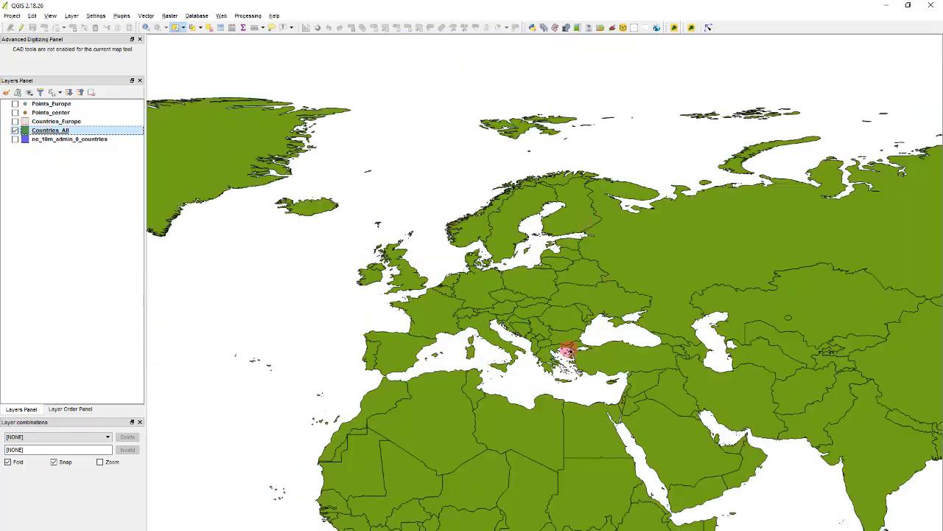
scroll(572, 282, up, 1)
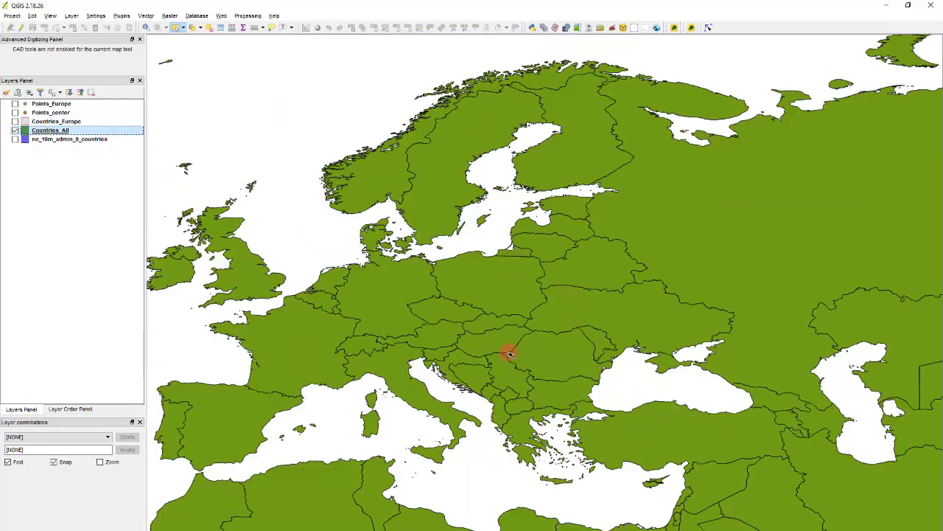
Step: Select the Countries_Europe layer and examine the countries around the Balkans, Turkey and the Black Sea on the map
click(40, 121)
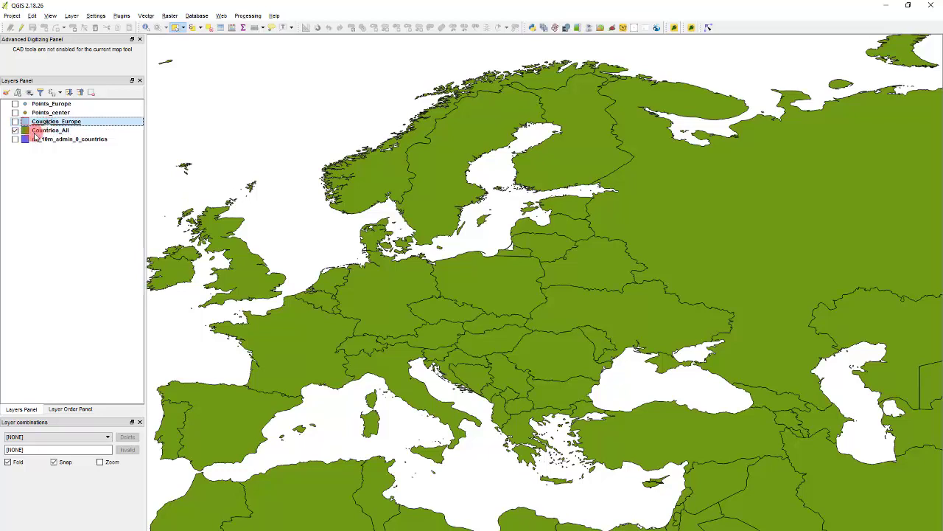
drag(35, 135, 37, 125)
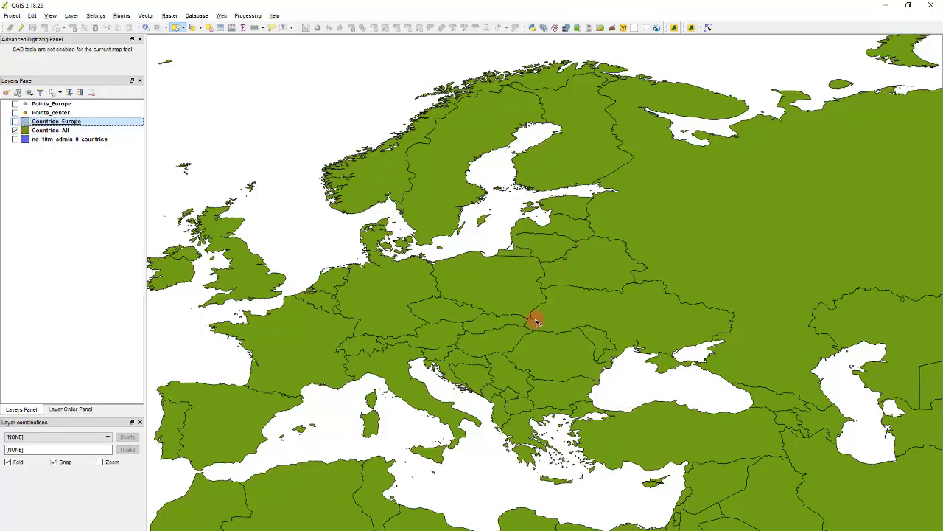
scroll(604, 427, up, 1)
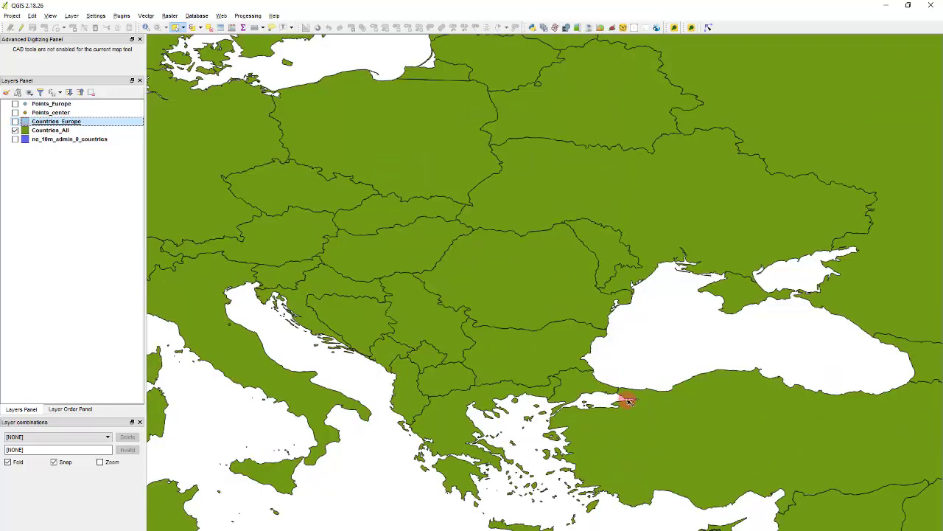
scroll(719, 442, down, 2)
scroll(741, 434, up, 2)
scroll(747, 433, down, 1)
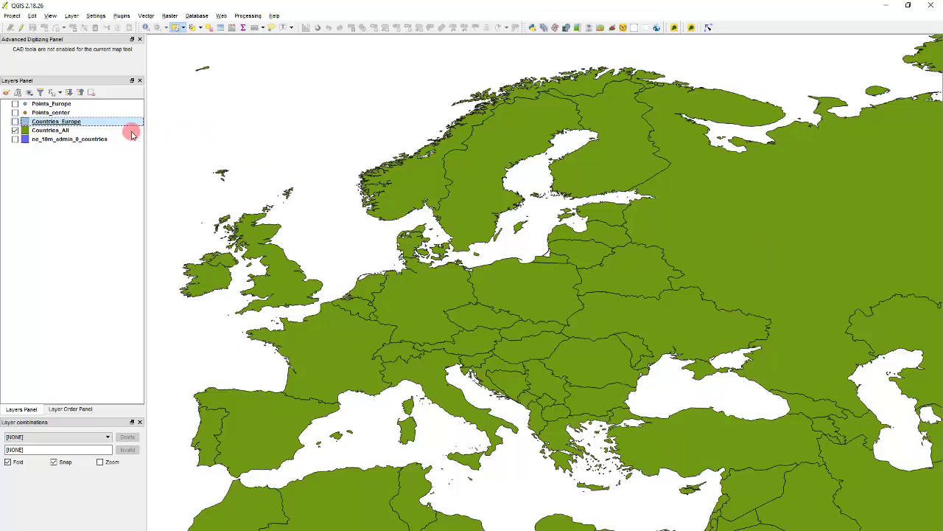
drag(65, 118, 20, 123)
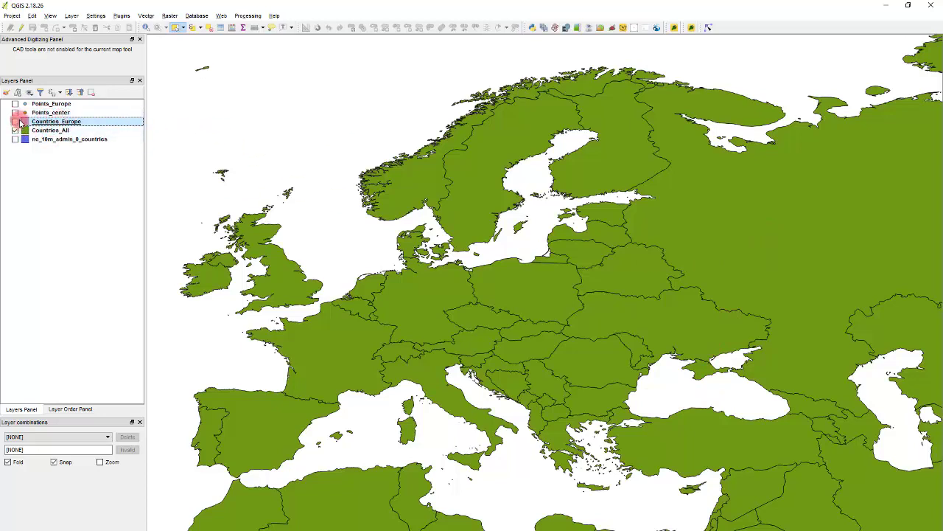
Step: Select the features of the Countries_All layer that match the expression "CONTINENT" = 'Europe' from its attribute table
click(48, 131)
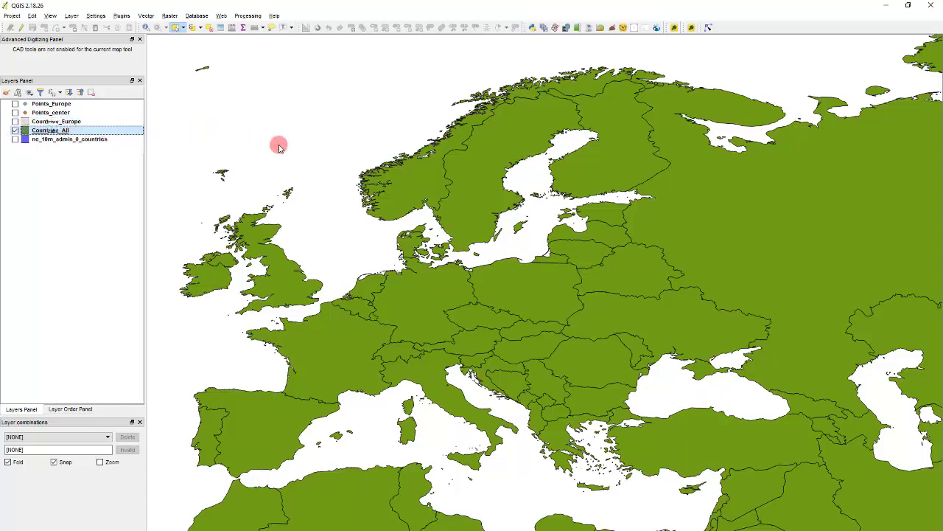
key(F6)
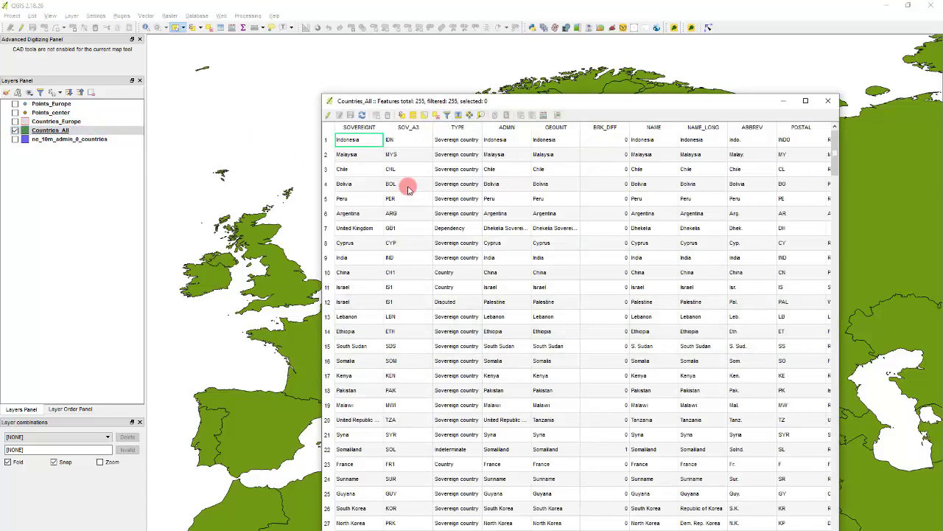
click(404, 117)
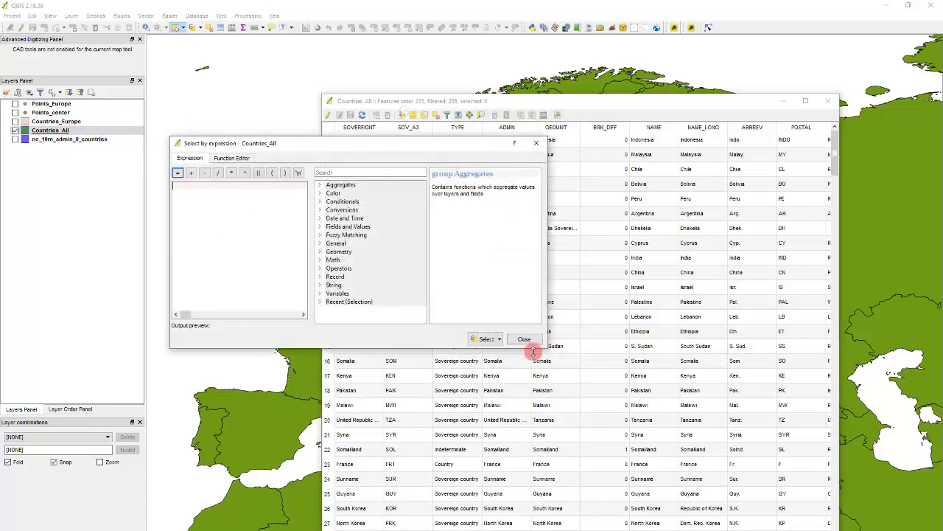
double_click(360, 226)
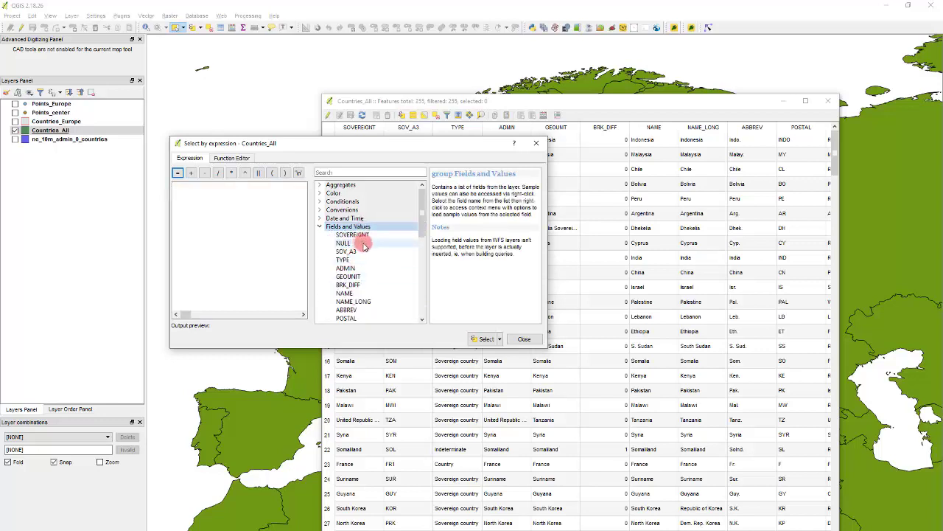
scroll(363, 251, down, 10)
double_click(367, 286)
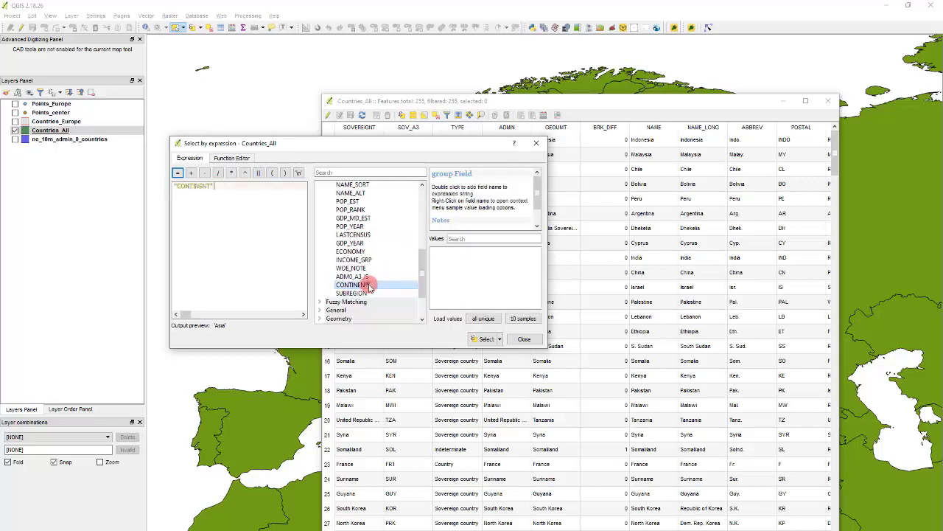
text(=)
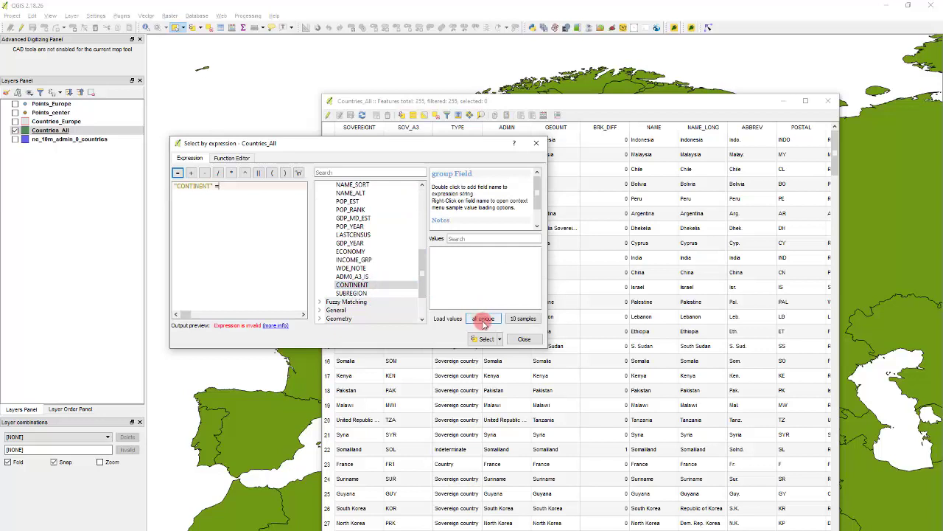
click(483, 317)
double_click(454, 277)
click(485, 339)
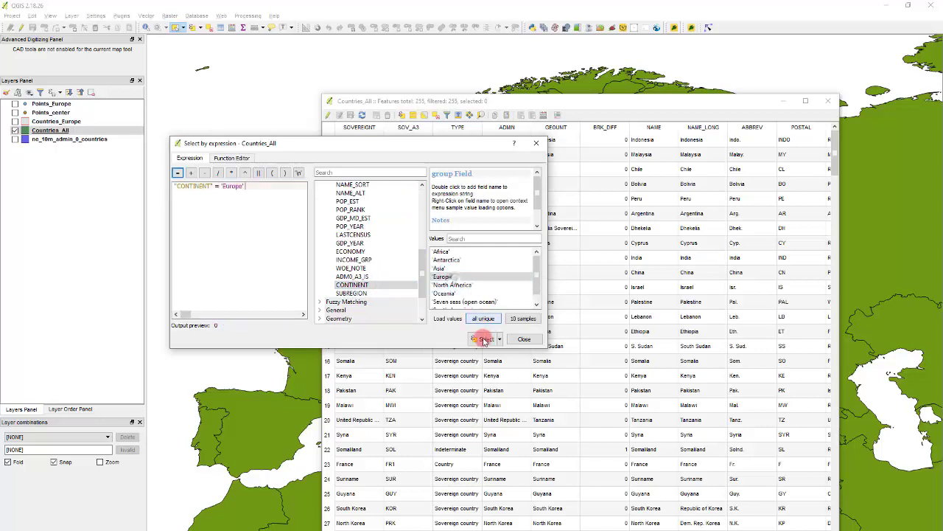
click(524, 341)
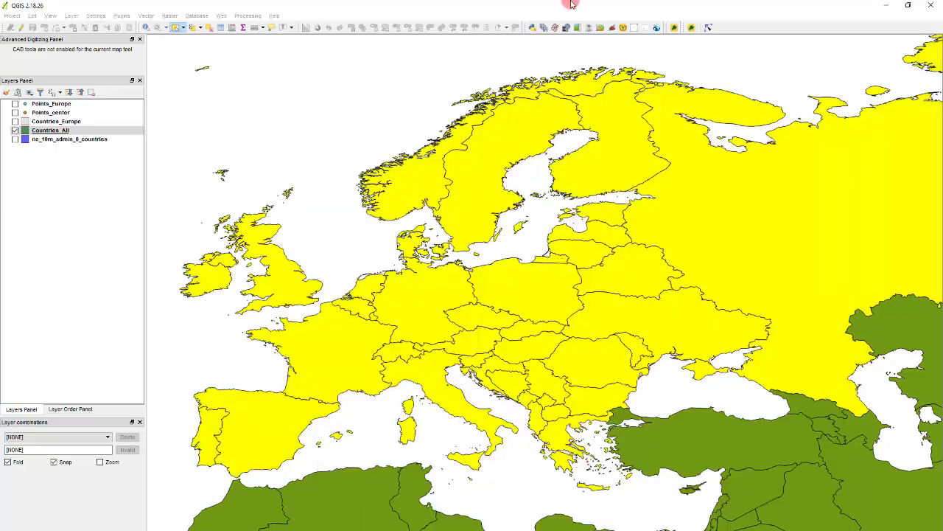
Step: Add Turkey to the selected European countries on the map
click(695, 411)
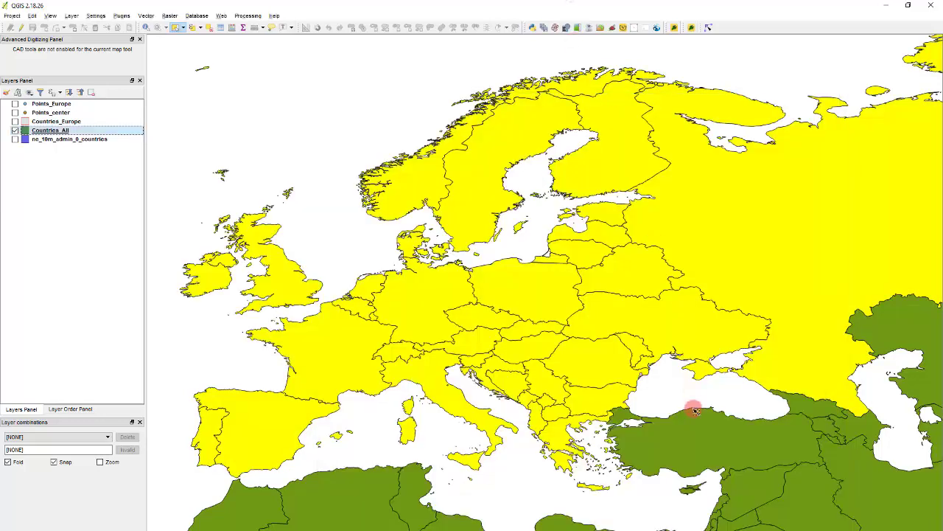
ctrl+click(676, 435)
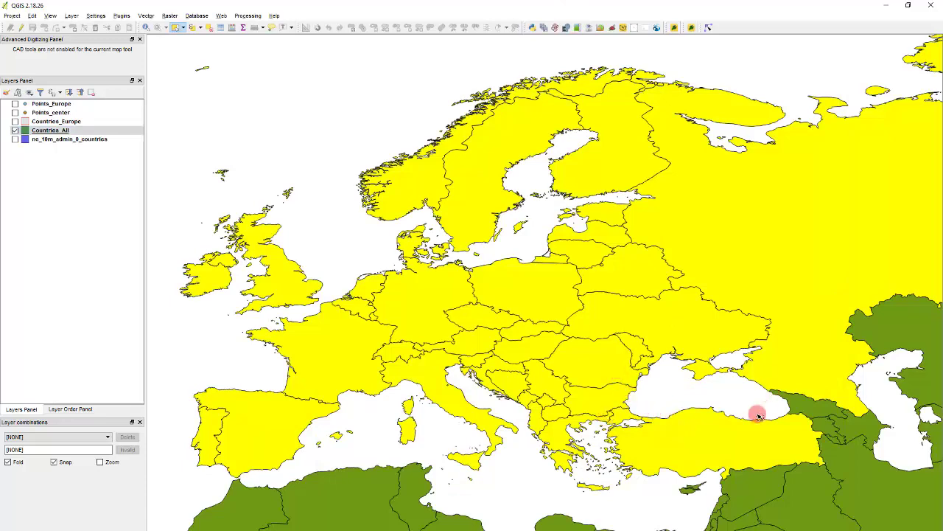
scroll(732, 429, down, 1)
scroll(729, 436, up, 1)
scroll(610, 356, up, 1)
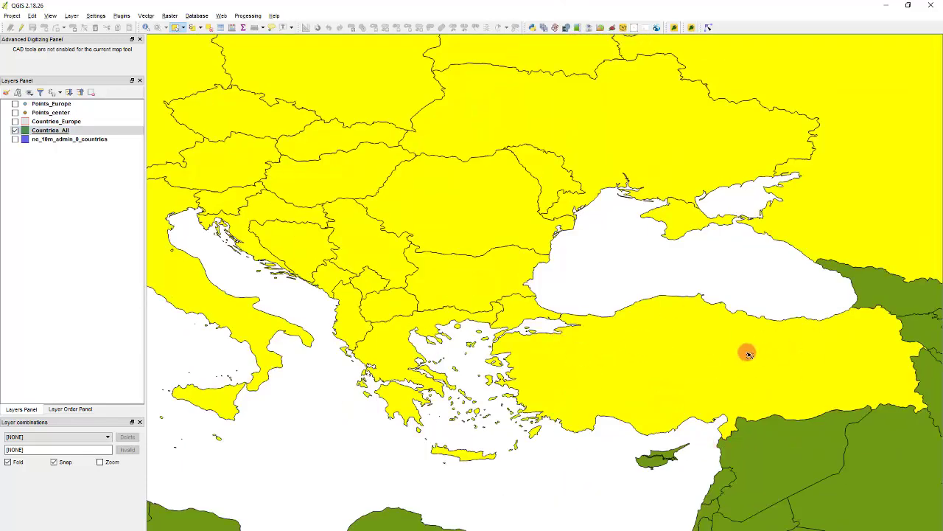
scroll(584, 352, down, 1)
scroll(579, 337, down, 1)
scroll(560, 267, up, 1)
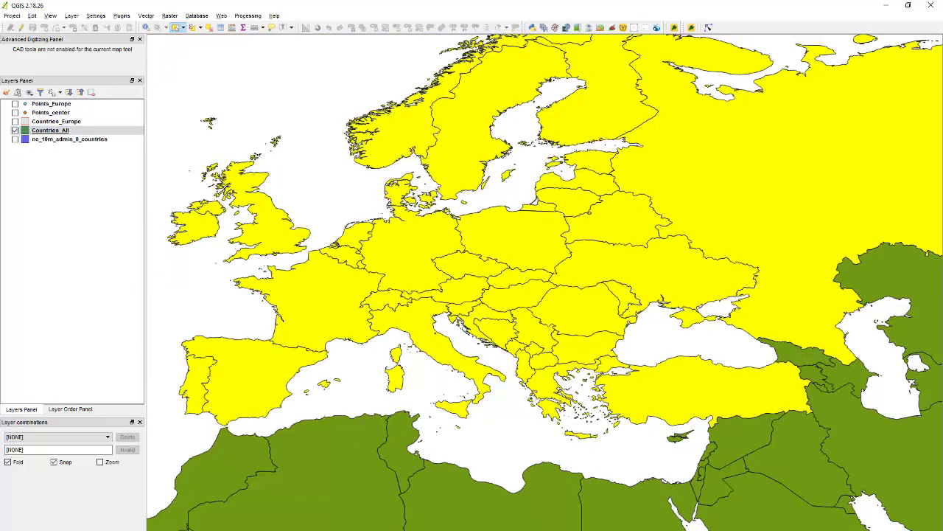
right_click(78, 131)
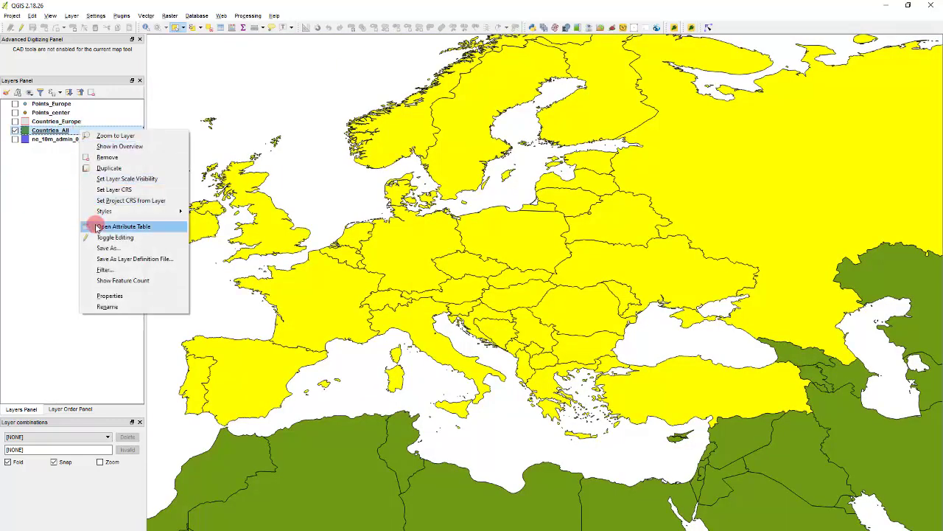
click(125, 249)
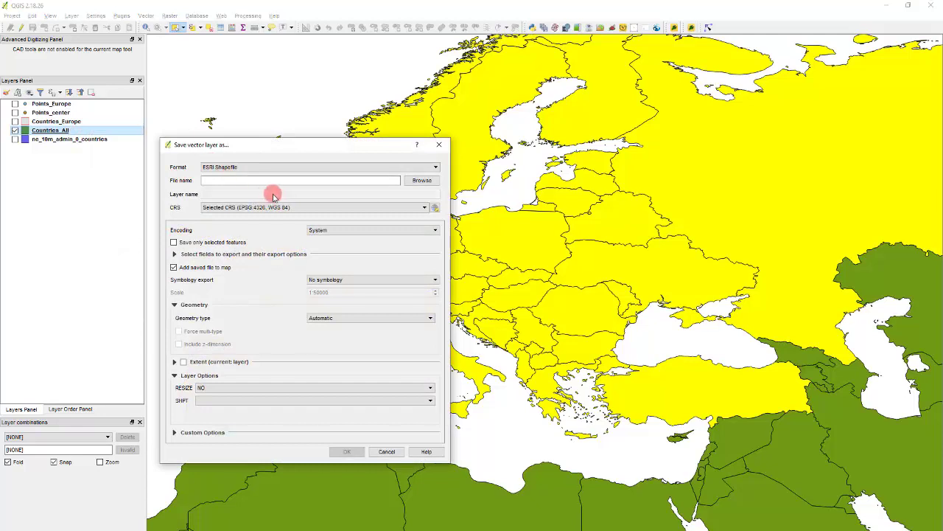
click(383, 451)
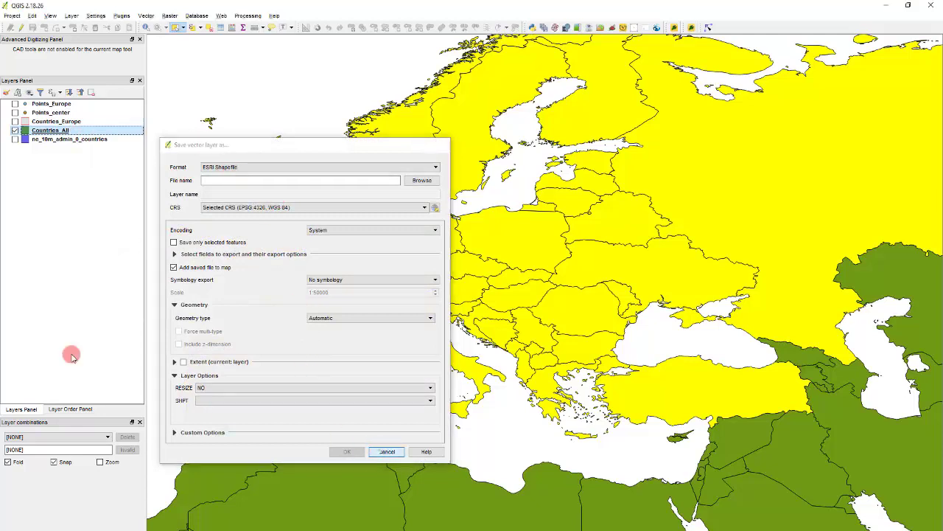
click(56, 239)
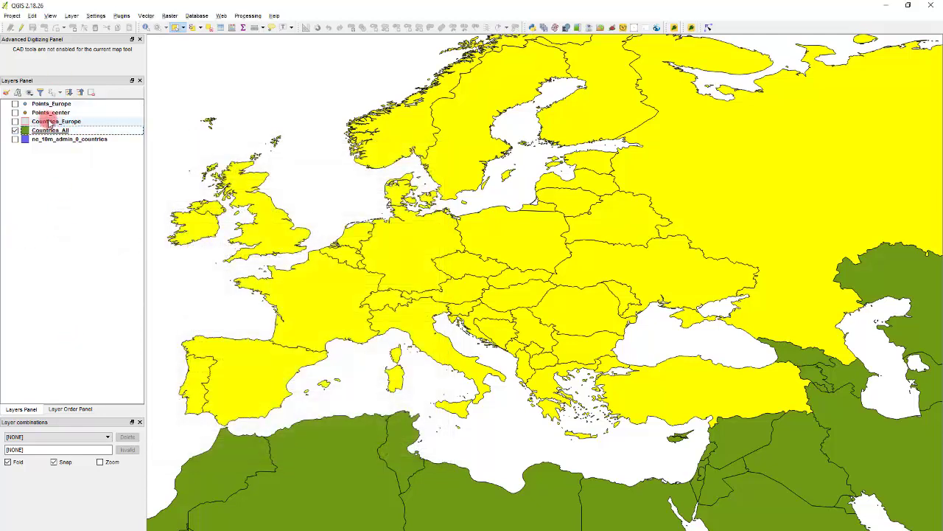
Step: Hide the Countries_All layer and show the Countries_Europe layer on the map
click(28, 134)
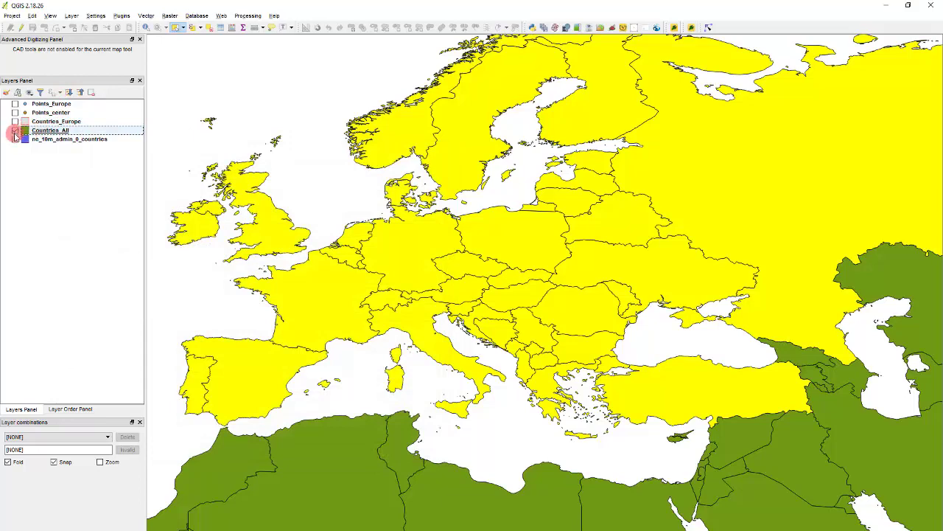
click(15, 130)
click(15, 121)
scroll(263, 219, down, 2)
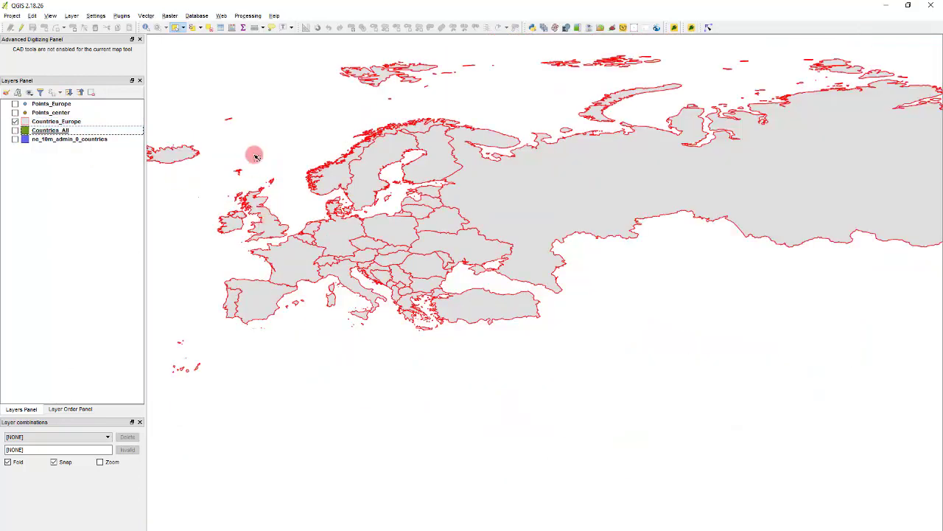
scroll(375, 186, down, 2)
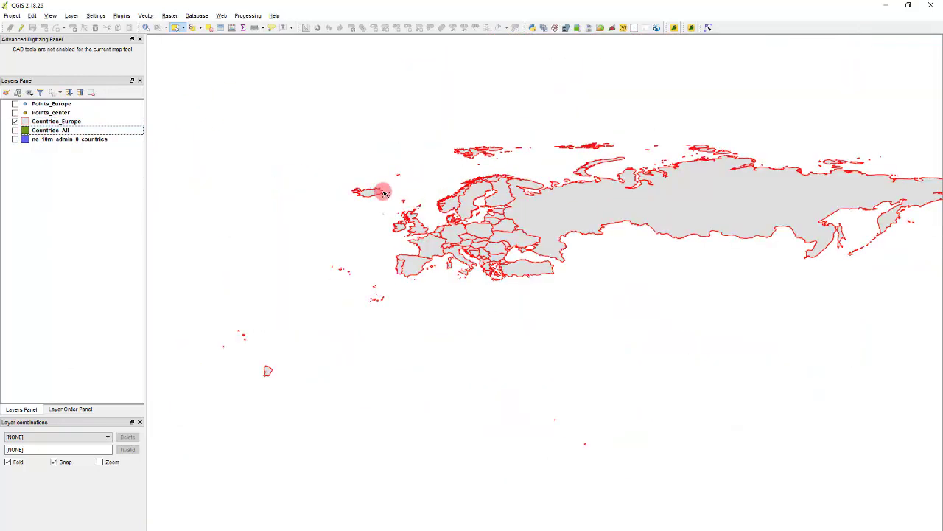
scroll(471, 210, up, 2)
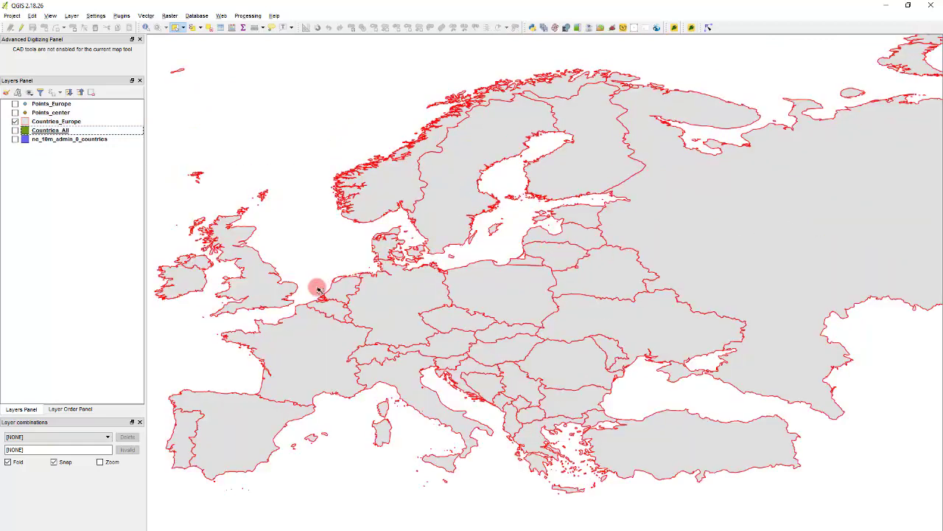
Step: Open the attribute table of the Countries_Europe layer and examine its fields
click(62, 121)
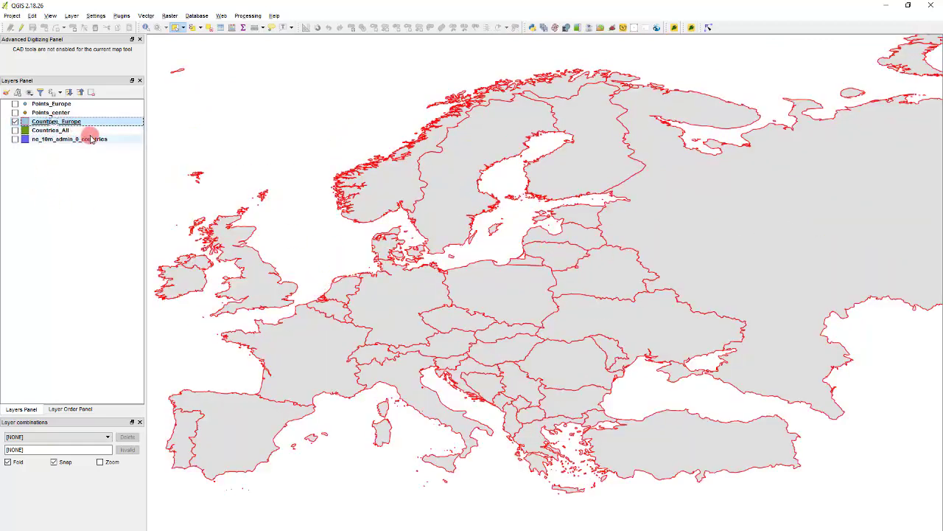
key(F6)
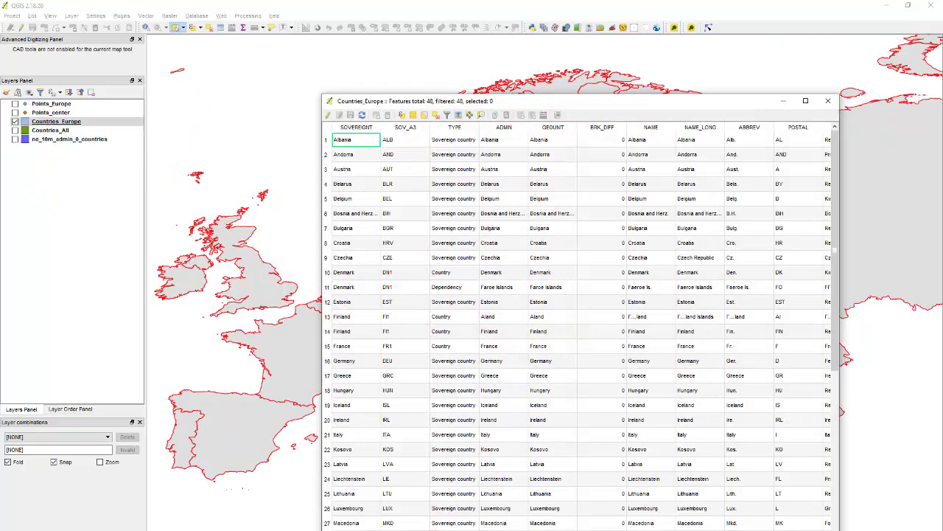
scroll(806, 525, right, 10)
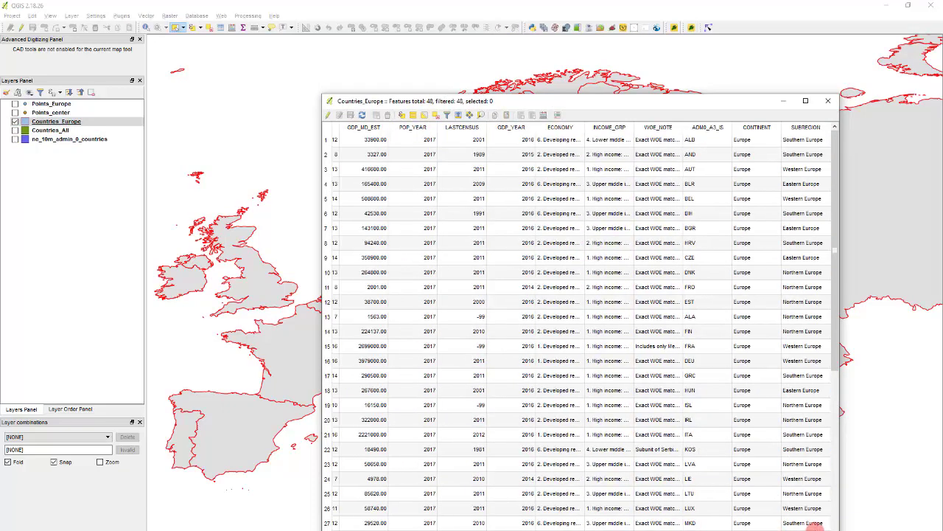
drag(789, 522, 512, 518)
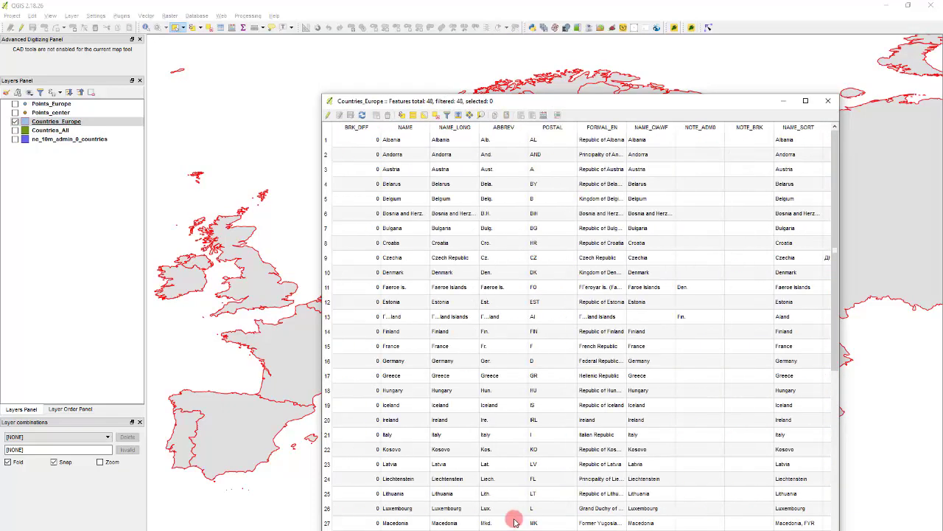
drag(633, 518, 488, 502)
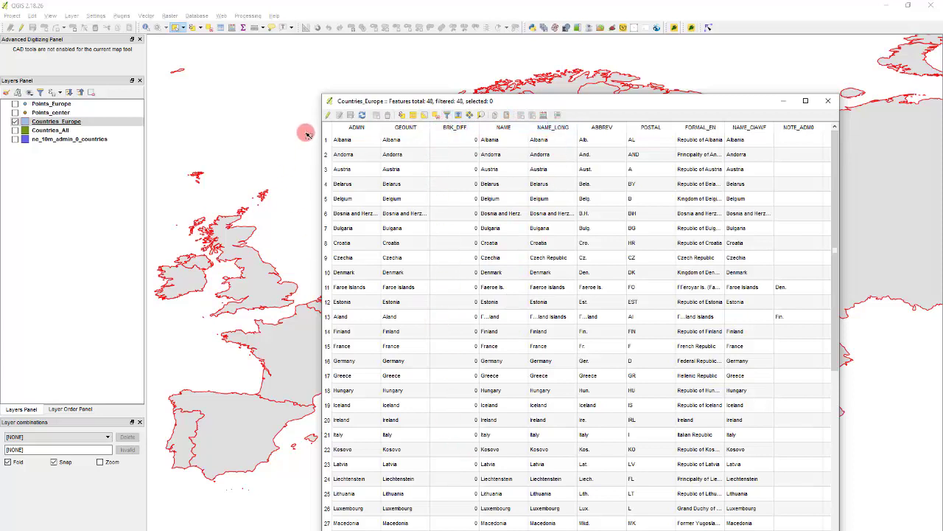
Step: Delete the BRK_DIFF and NAME fields from the Countries_Europe layer, save the edits and close its attribute table
click(328, 115)
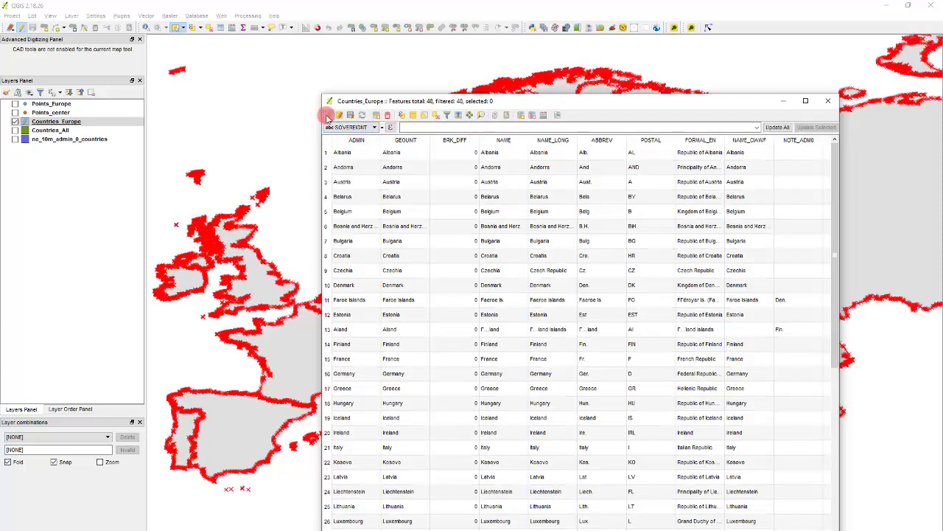
click(535, 116)
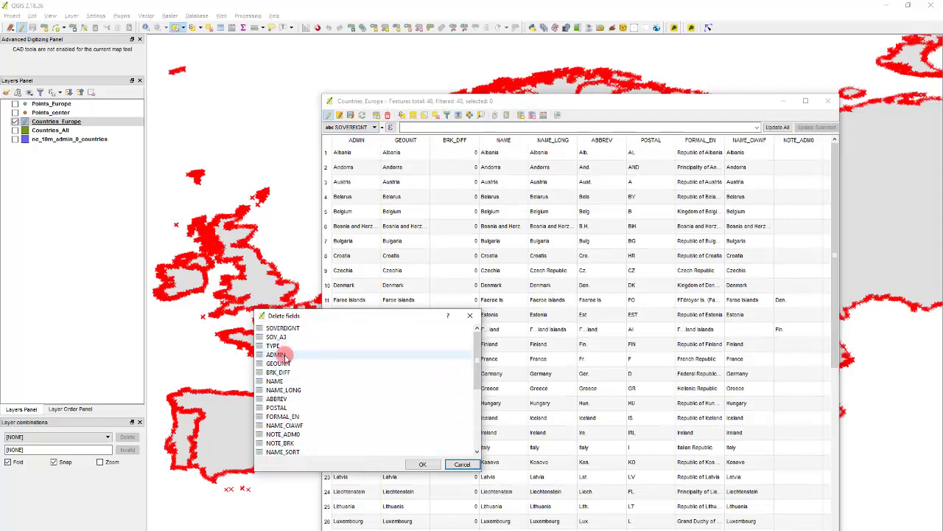
click(295, 372)
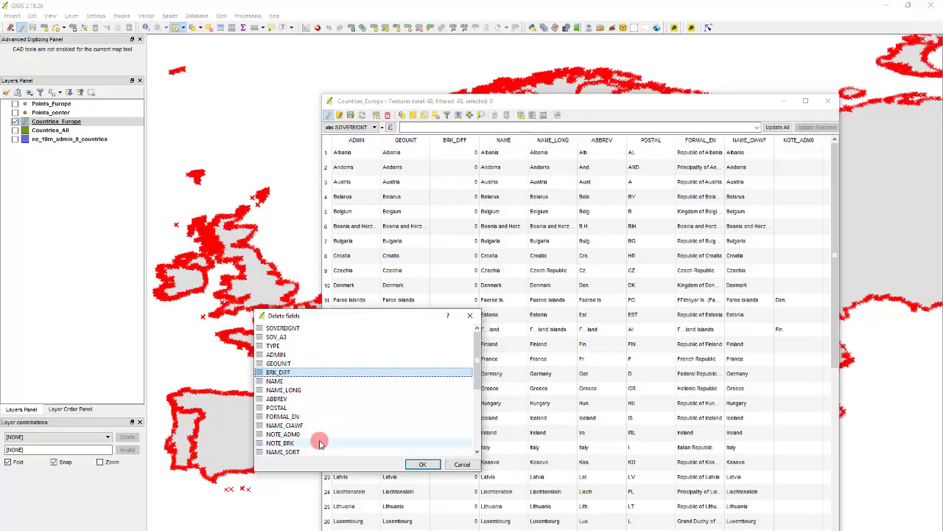
ctrl+click(274, 381)
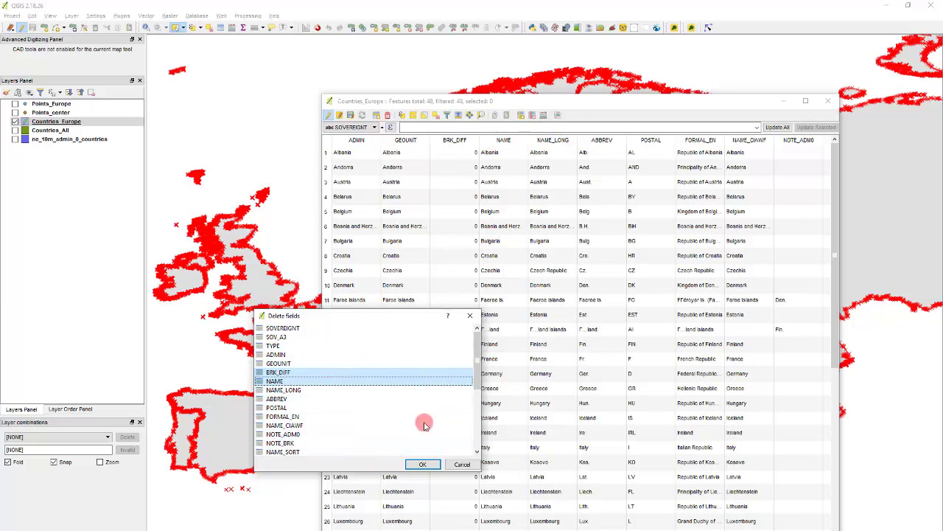
click(424, 465)
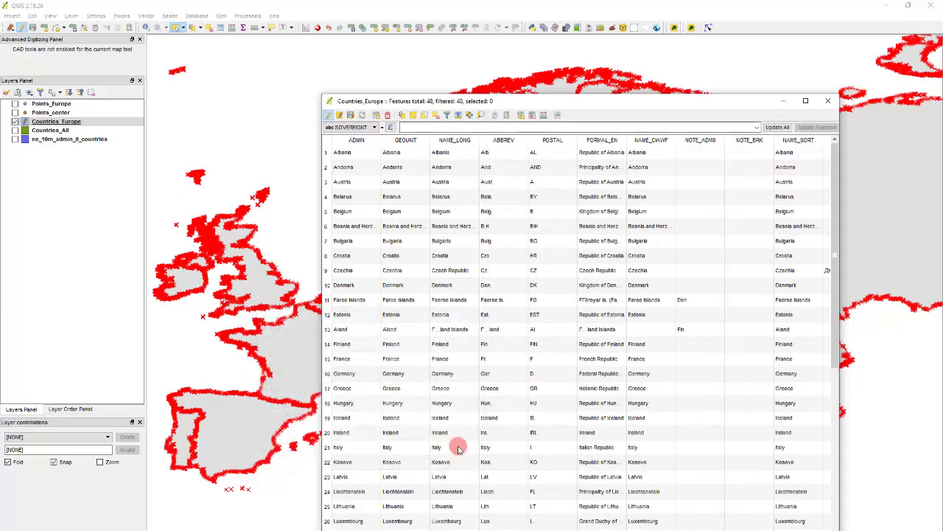
click(329, 116)
click(457, 305)
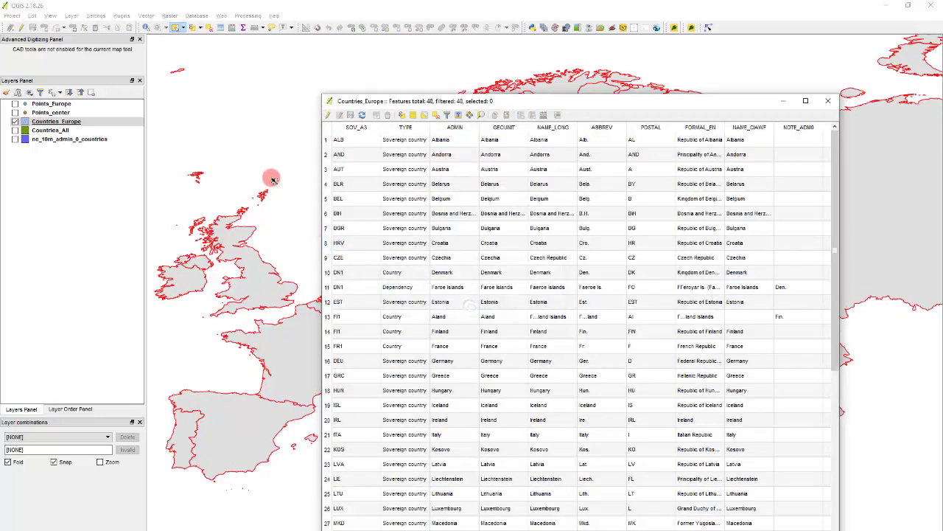
click(272, 180)
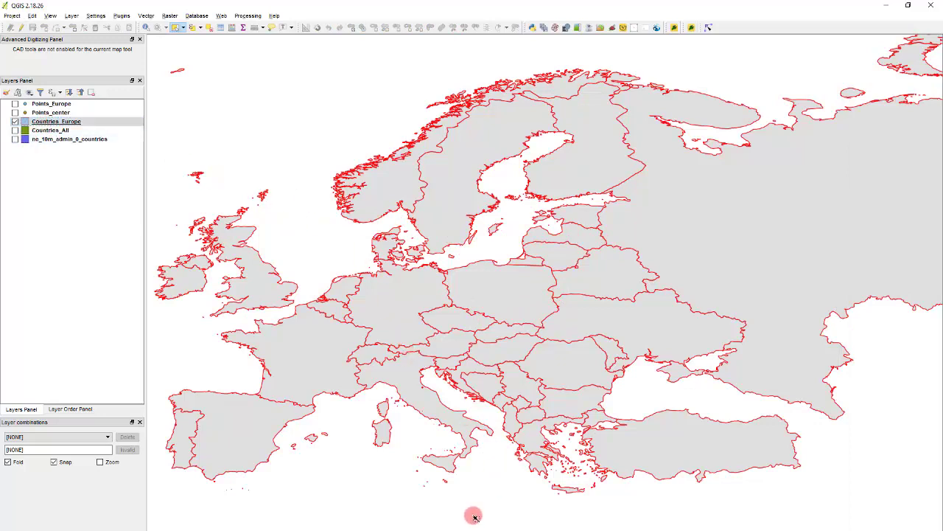
drag(546, 254, 546, 192)
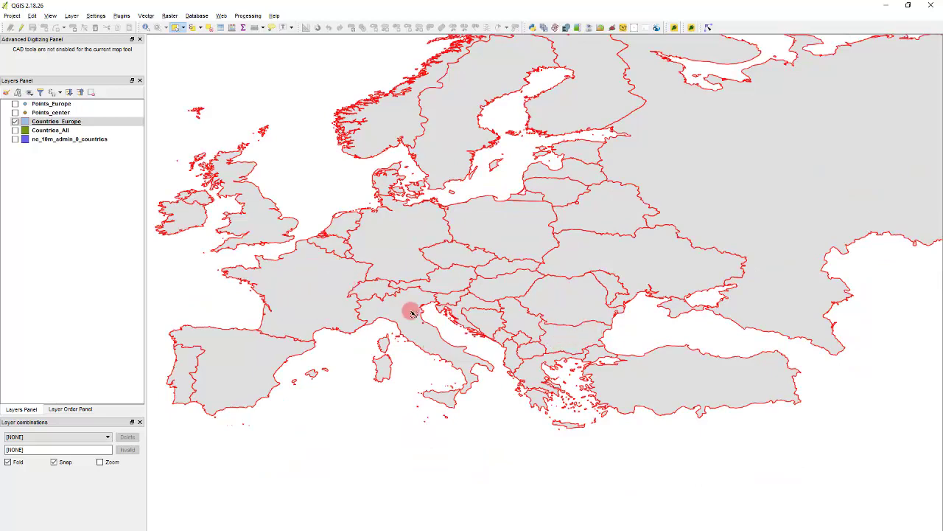
scroll(412, 313, up, 1)
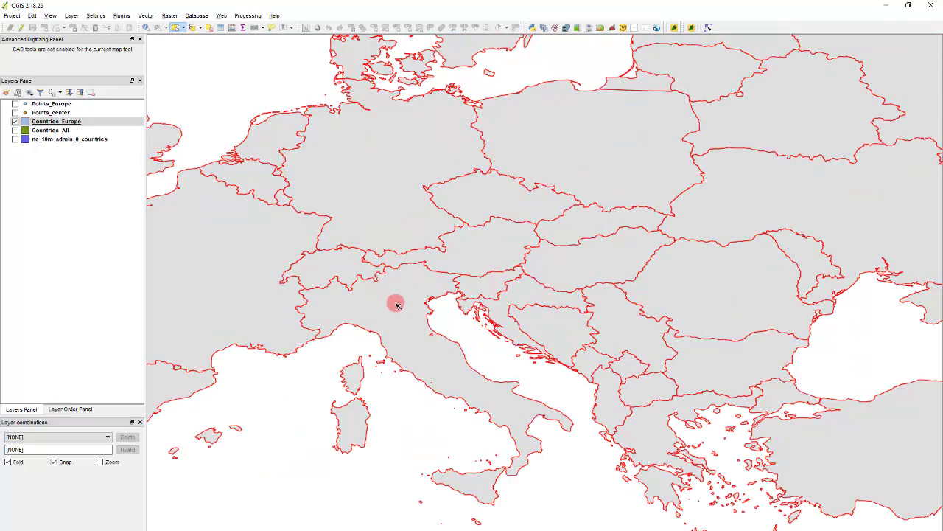
scroll(395, 304, down, 1)
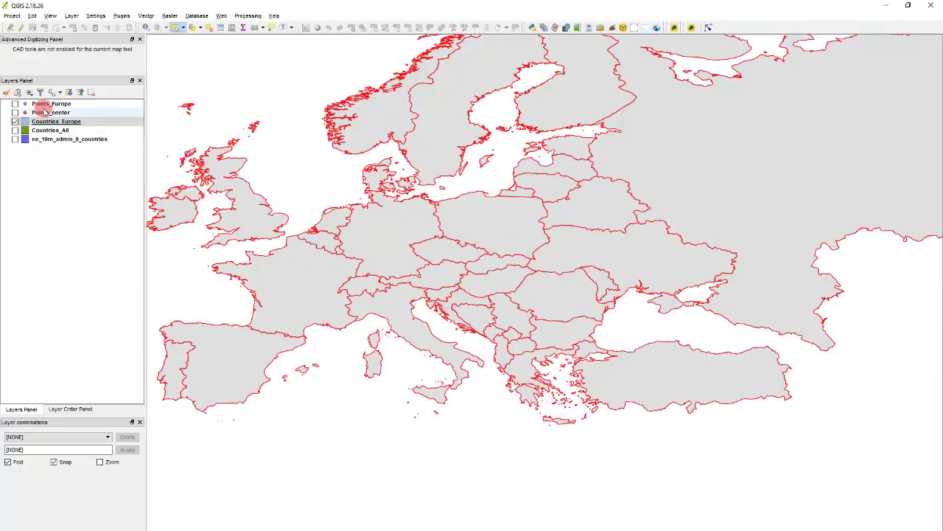
Step: Search all available plugins for "real" and review the description of the realcentroid plugin
click(50, 112)
click(75, 115)
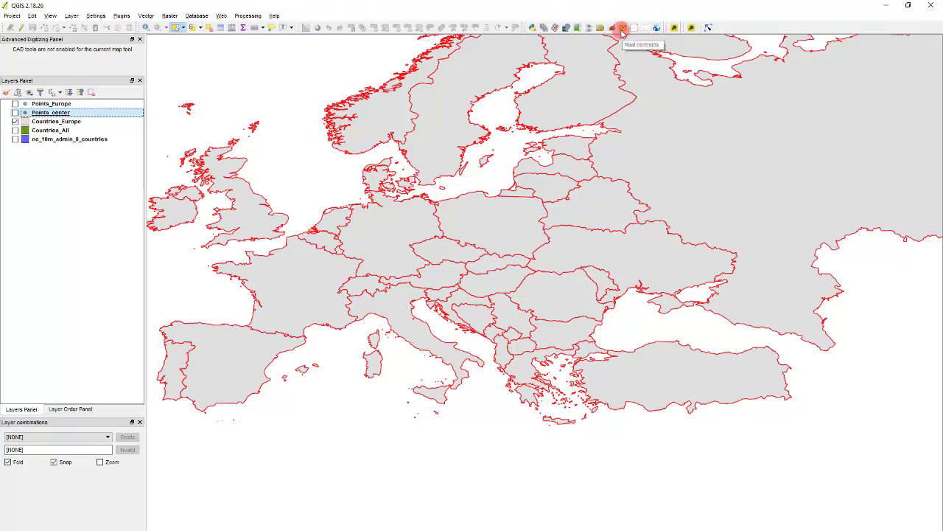
click(124, 15)
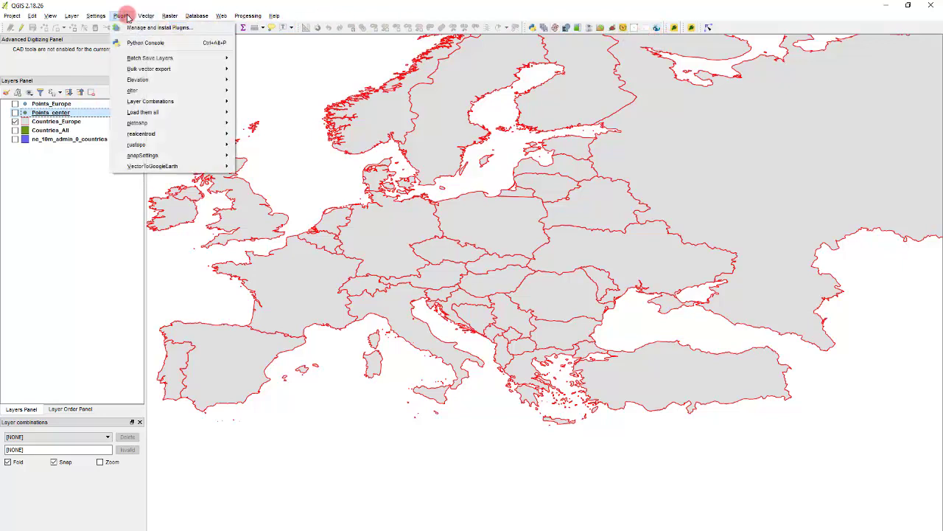
click(151, 27)
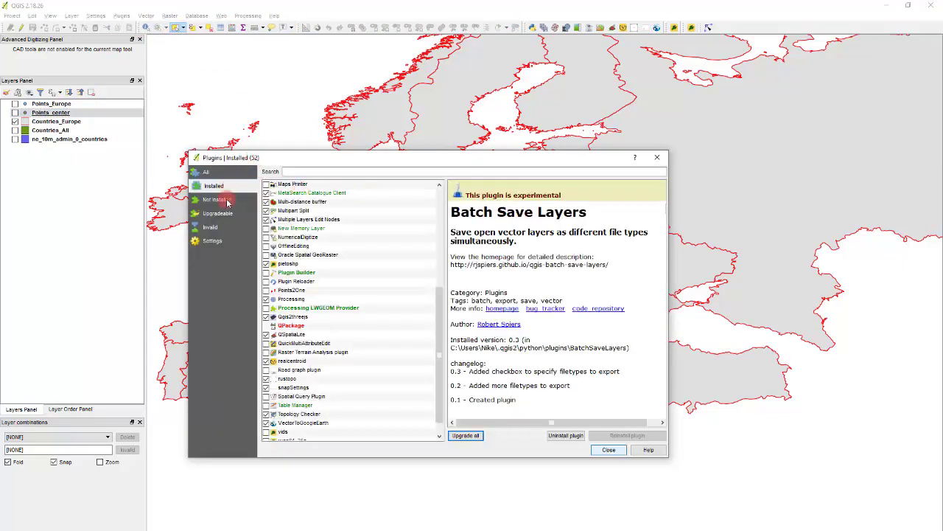
scroll(303, 274, down, 1)
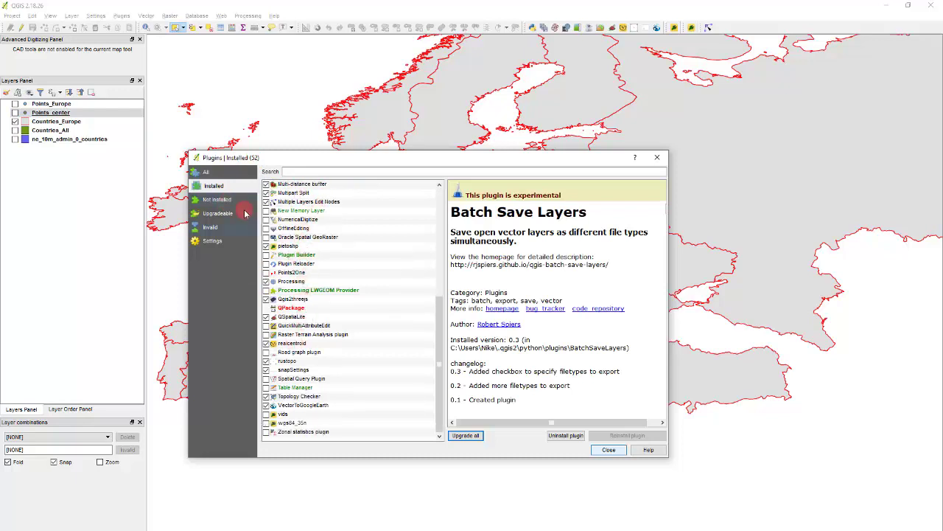
click(226, 175)
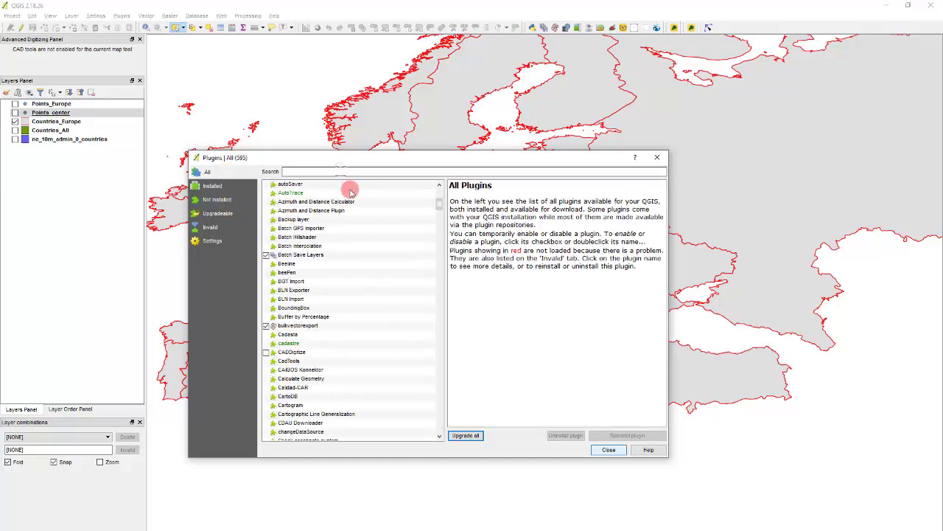
text(real)
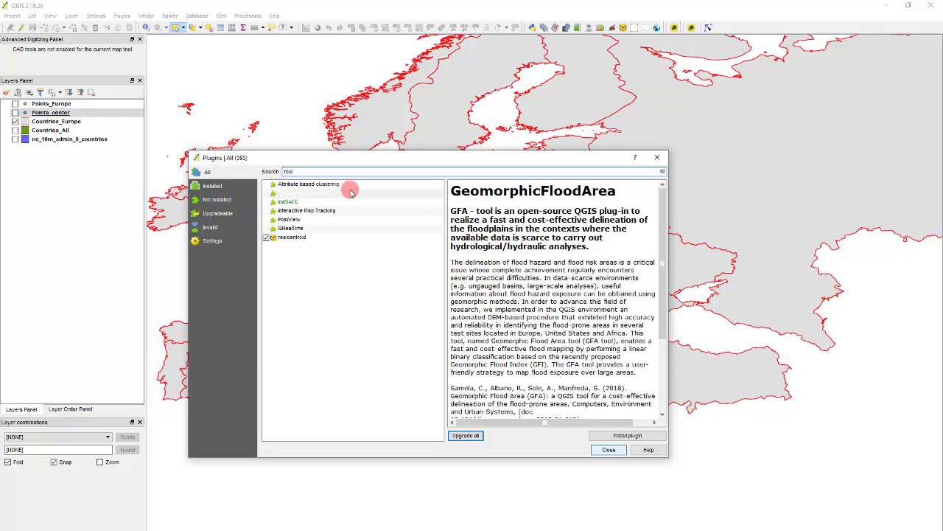
text(c)
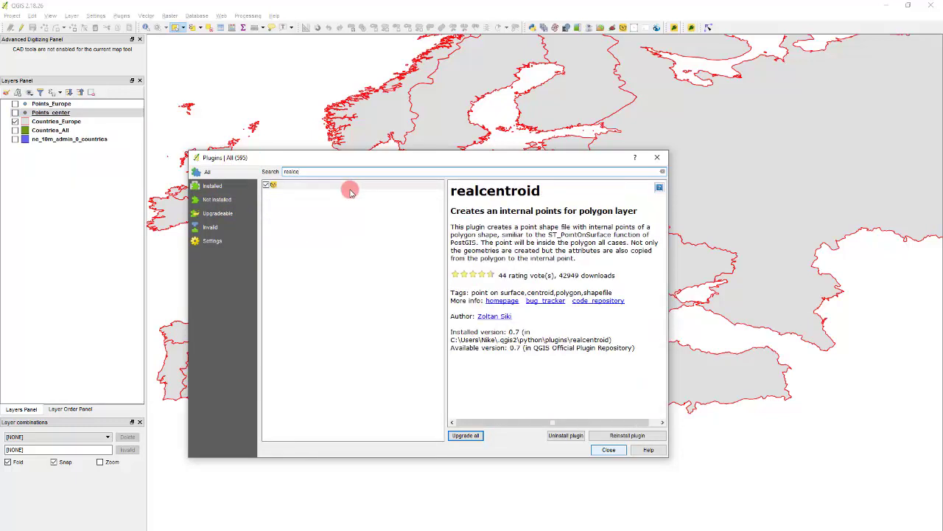
key(BackSpace)
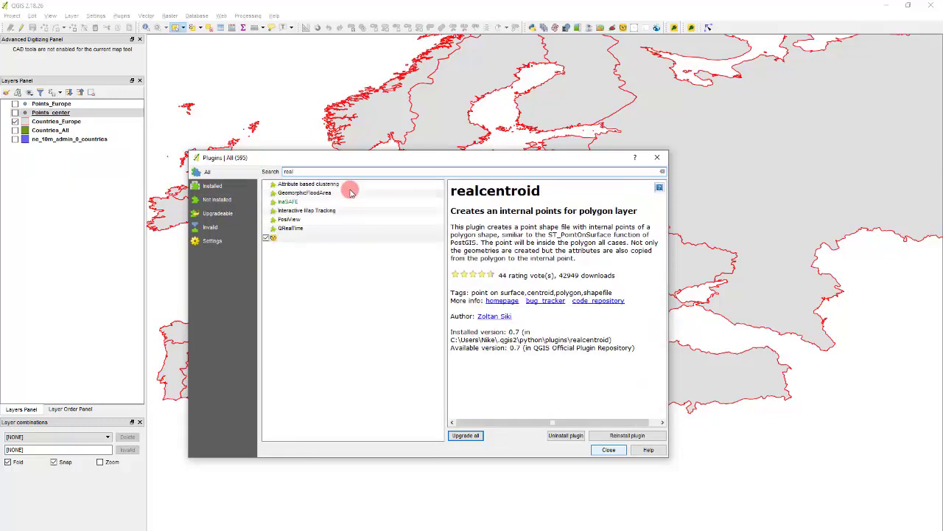
click(303, 238)
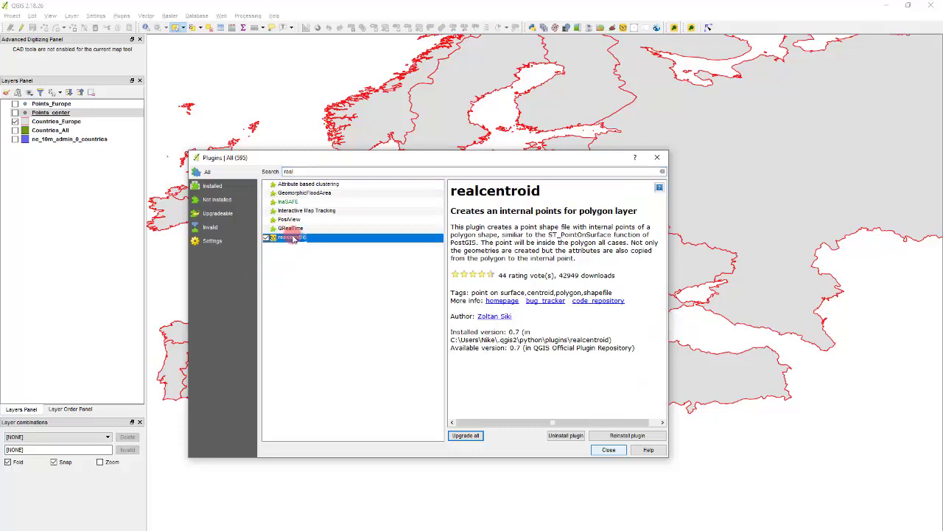
click(629, 438)
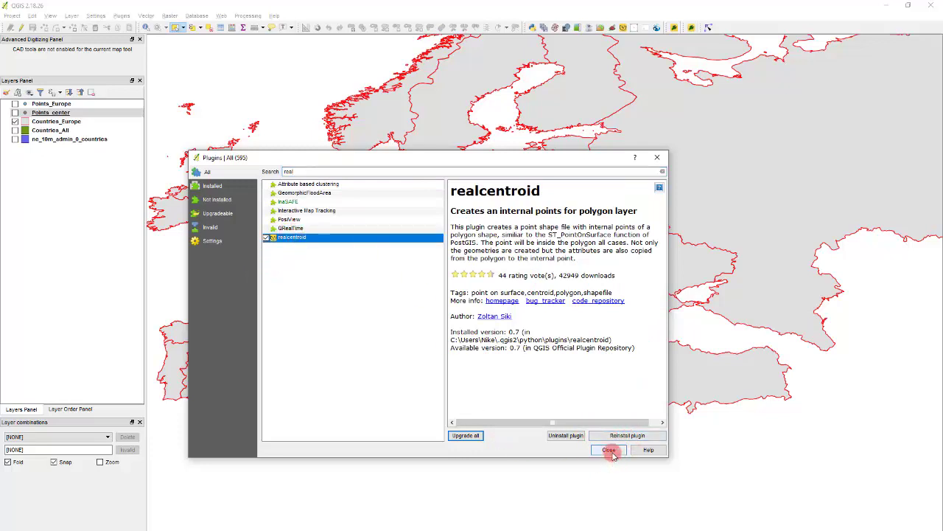
click(608, 451)
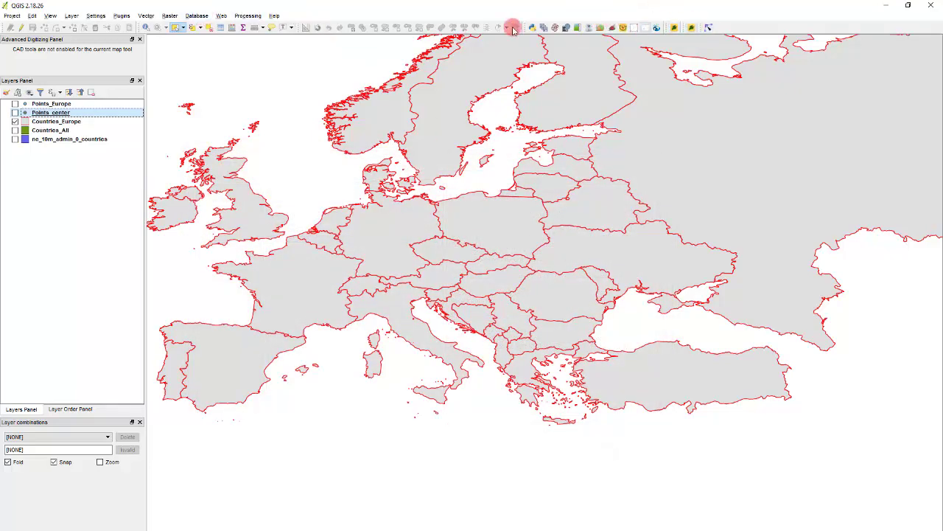
click(122, 15)
mouse_move(155, 138)
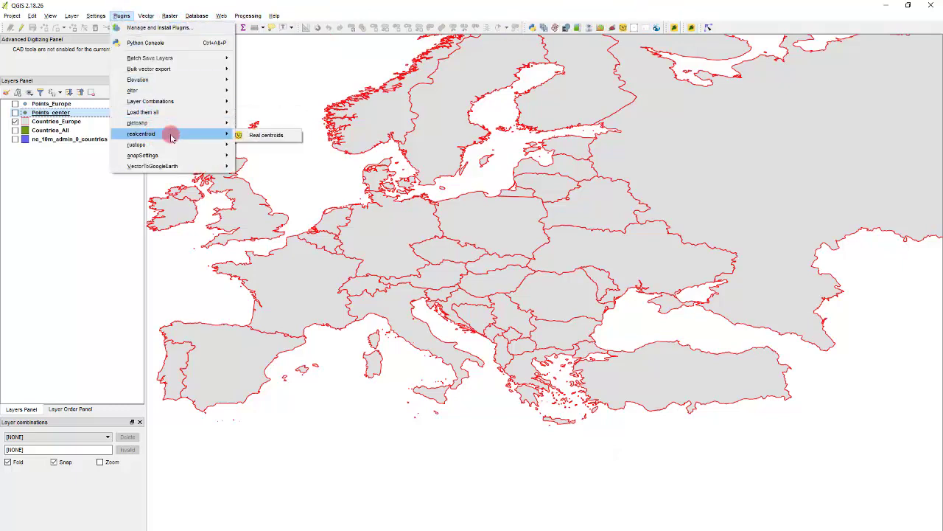
click(652, 4)
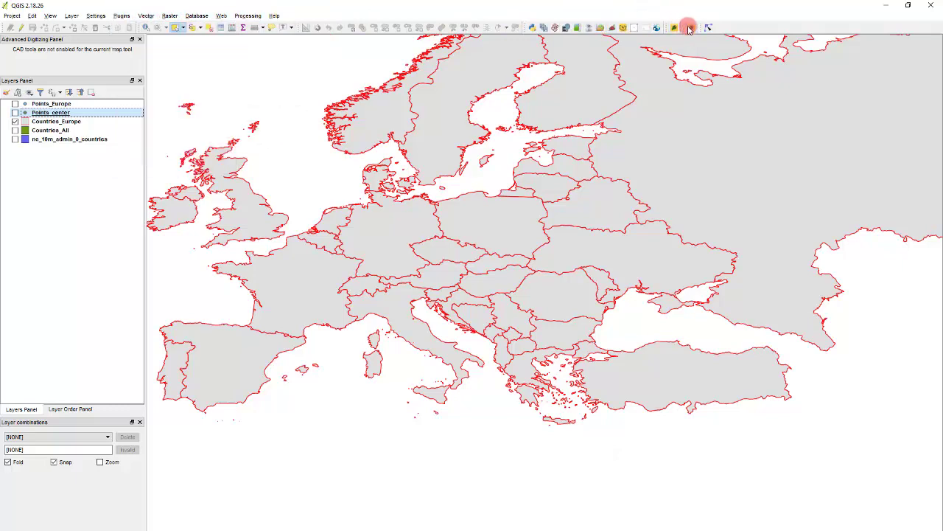
click(624, 29)
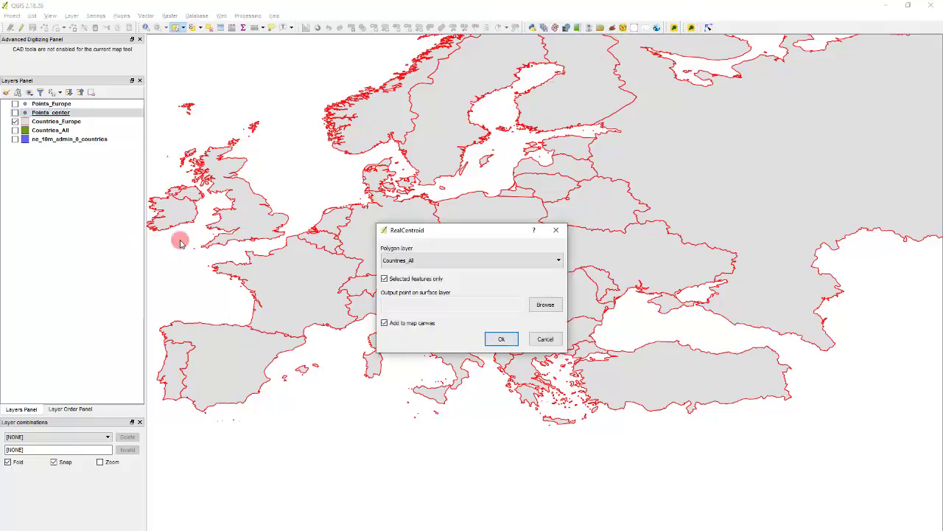
click(432, 262)
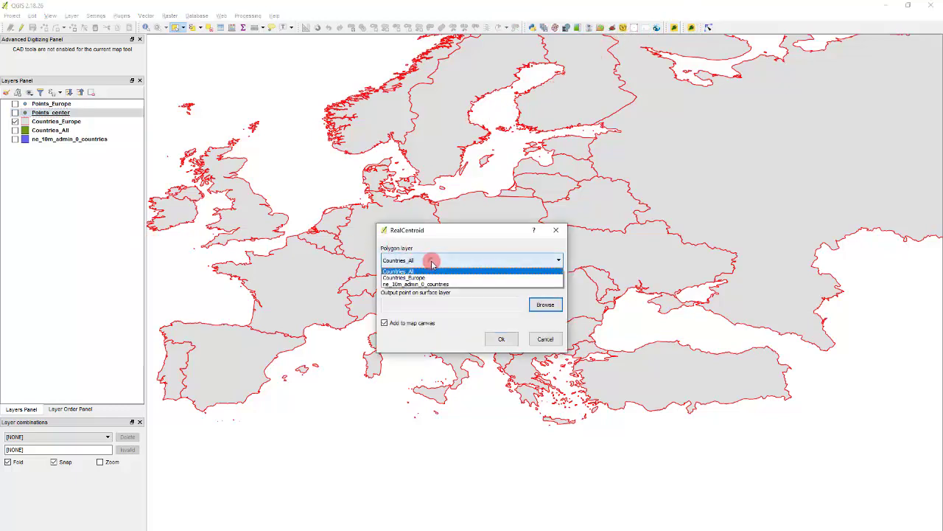
click(432, 278)
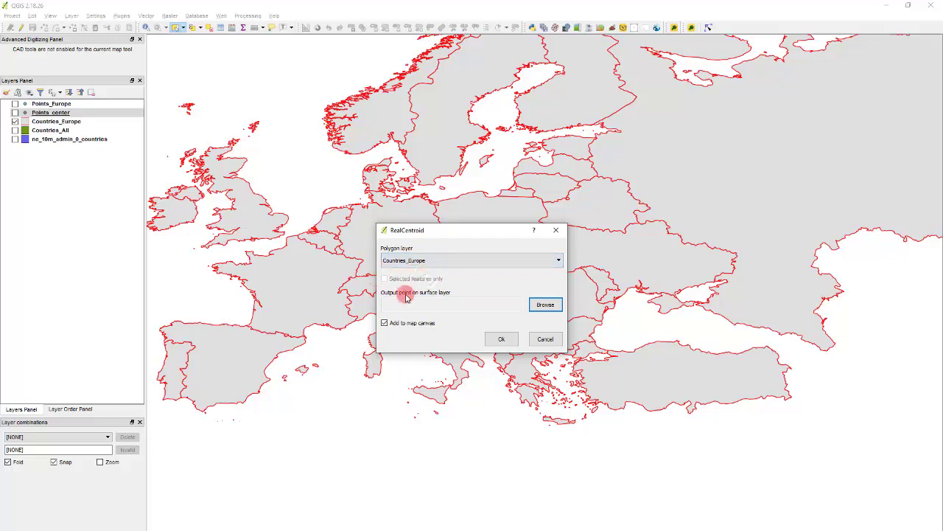
click(543, 305)
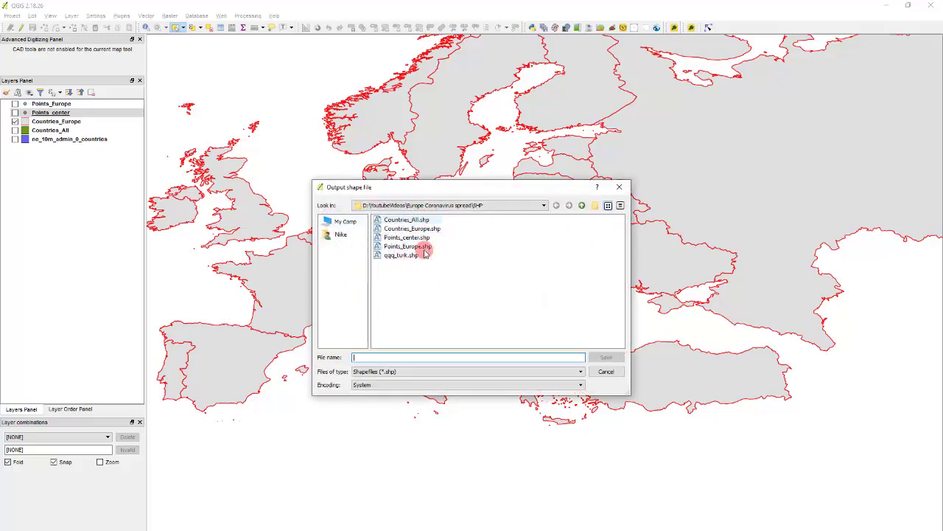
click(607, 373)
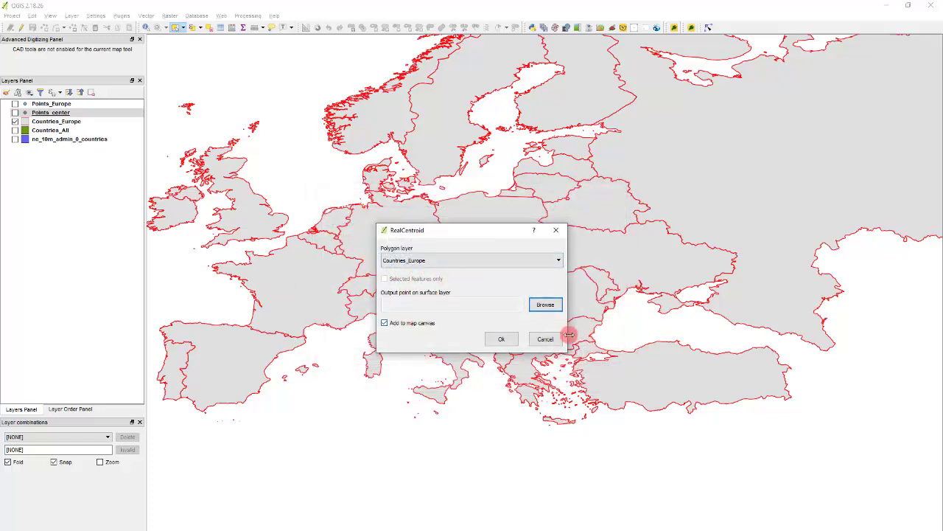
click(545, 339)
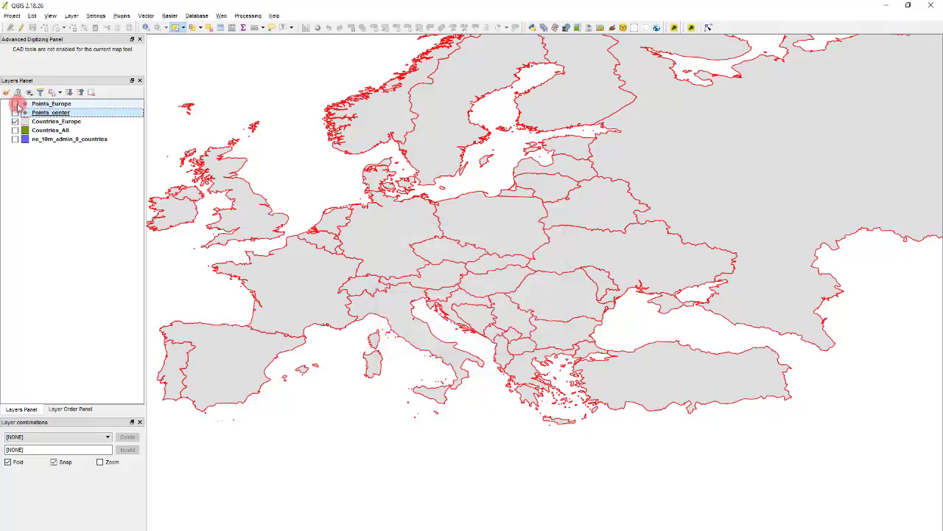
Step: Show the Points_Europe layer over the Countries_Europe layer and examine where the points lie within the country polygons, including the smallest ones
click(12, 121)
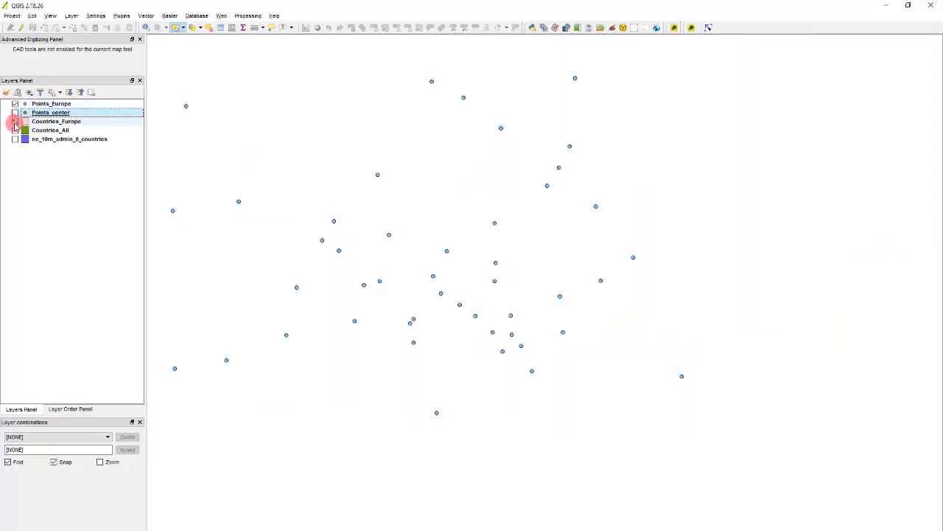
click(16, 122)
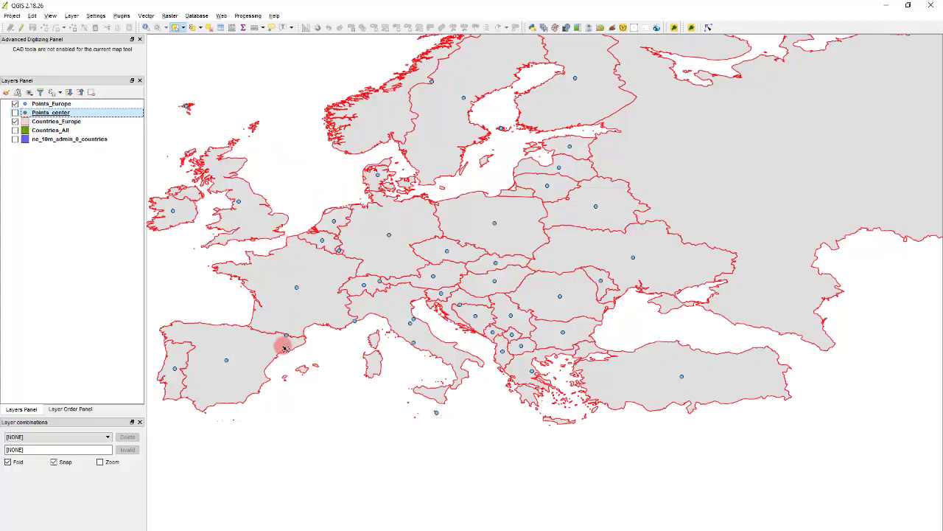
scroll(284, 348, up, 6)
scroll(341, 246, down, 6)
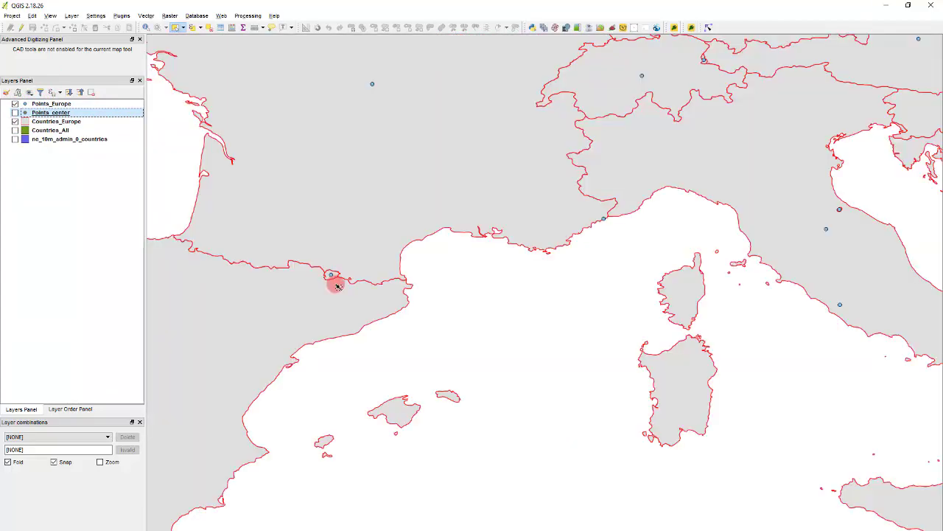
scroll(328, 273, up, 3)
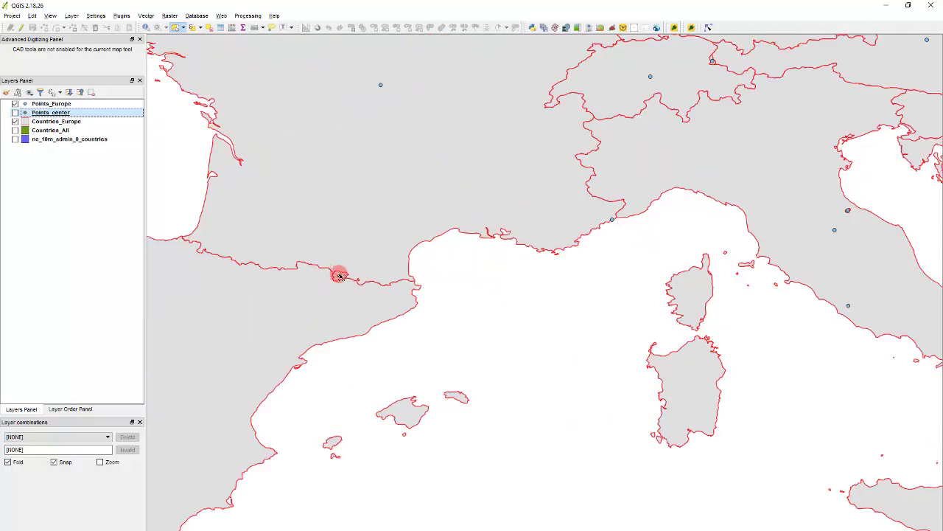
scroll(537, 270, down, 3)
scroll(583, 247, up, 6)
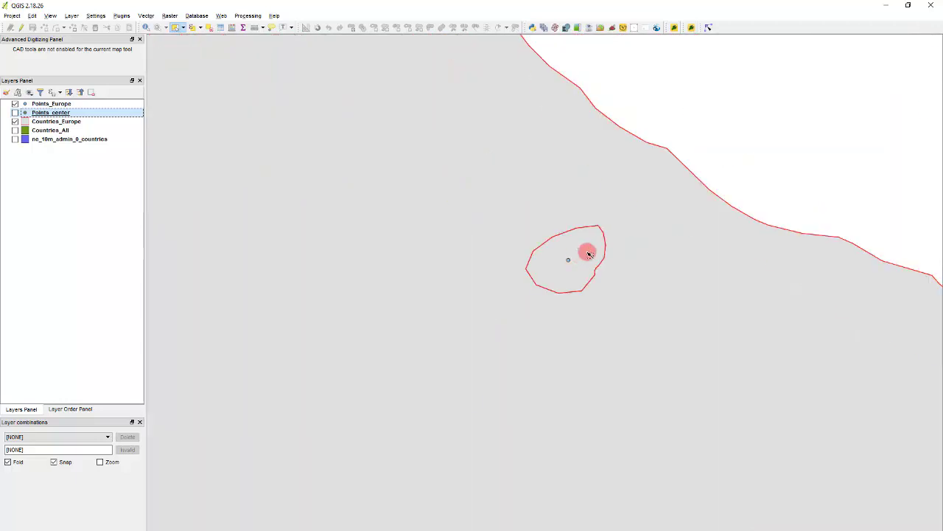
scroll(561, 266, down, 6)
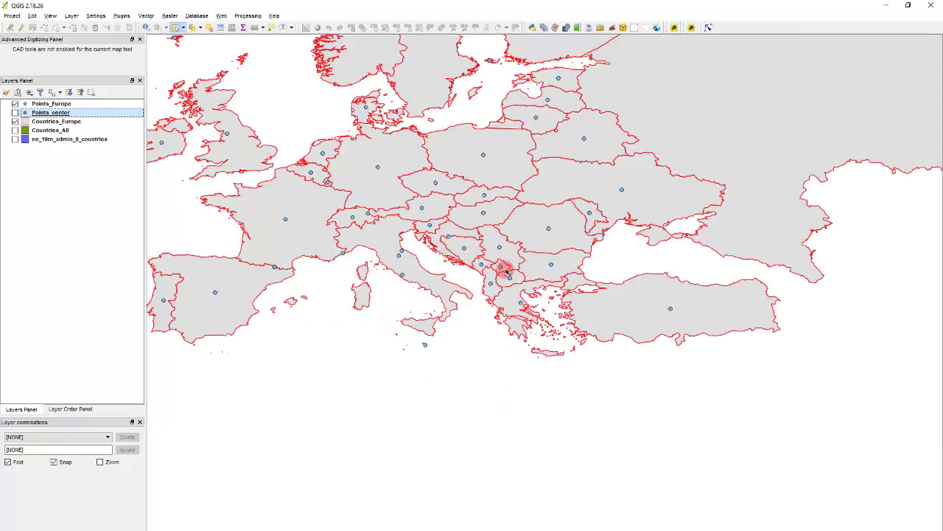
scroll(505, 271, up, 2)
scroll(242, 307, up, 4)
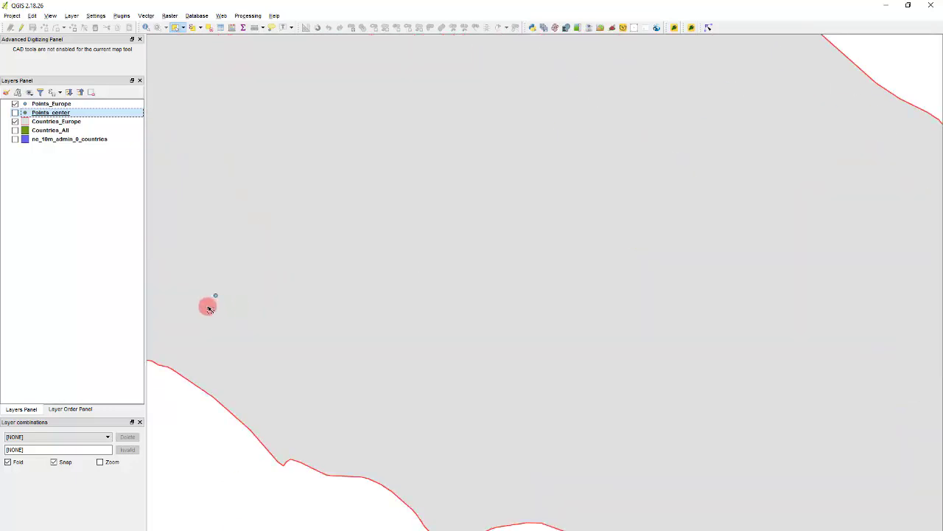
scroll(248, 305, down, 4)
scroll(347, 283, up, 2)
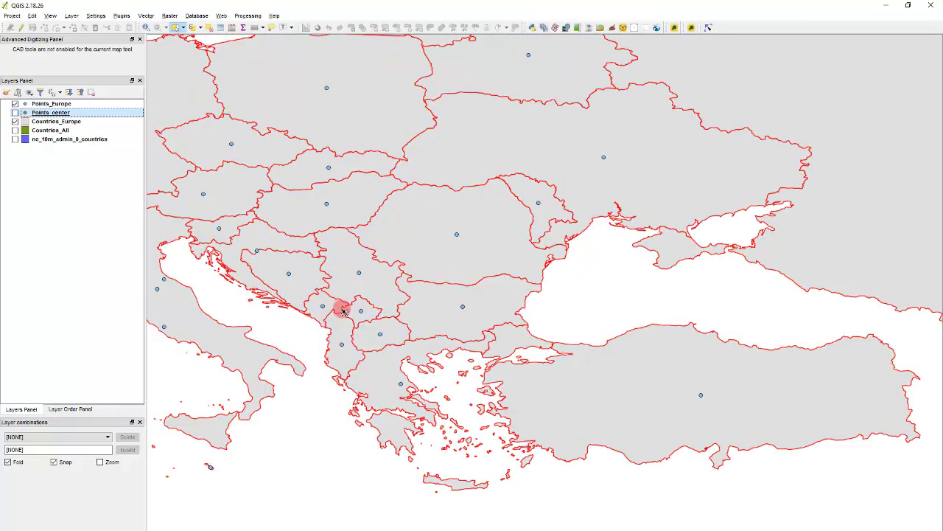
Step: Open the attribute table of the Points_Europe layer, look through its country records and close it, keeping the project open
click(63, 104)
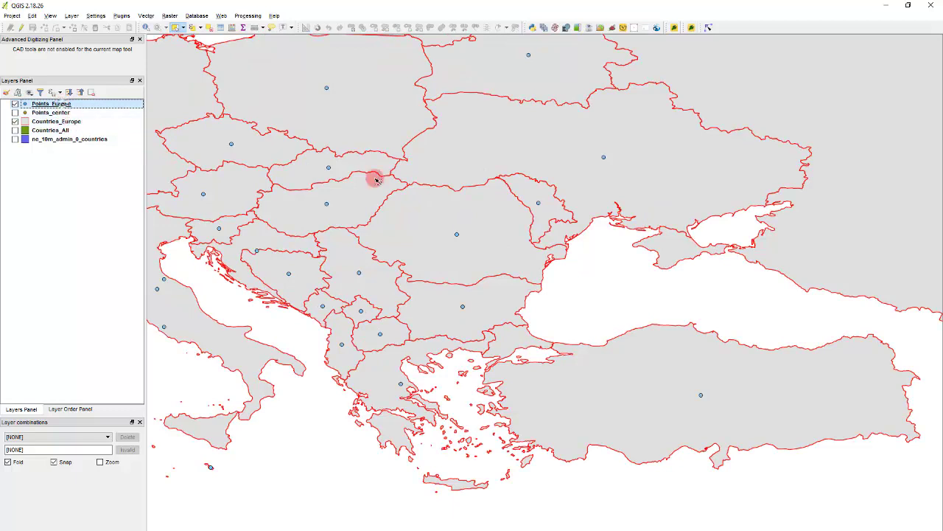
double_click(67, 103)
click(357, 142)
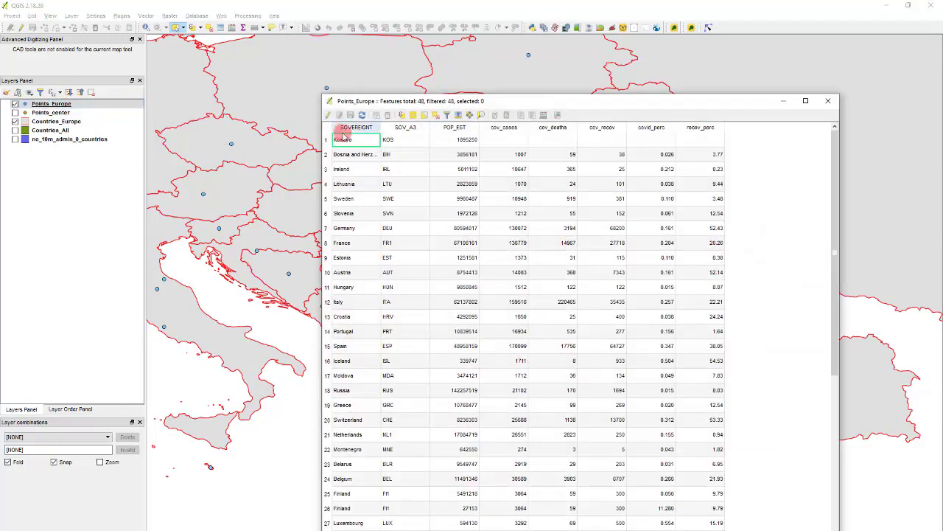
scroll(389, 199, down, 6)
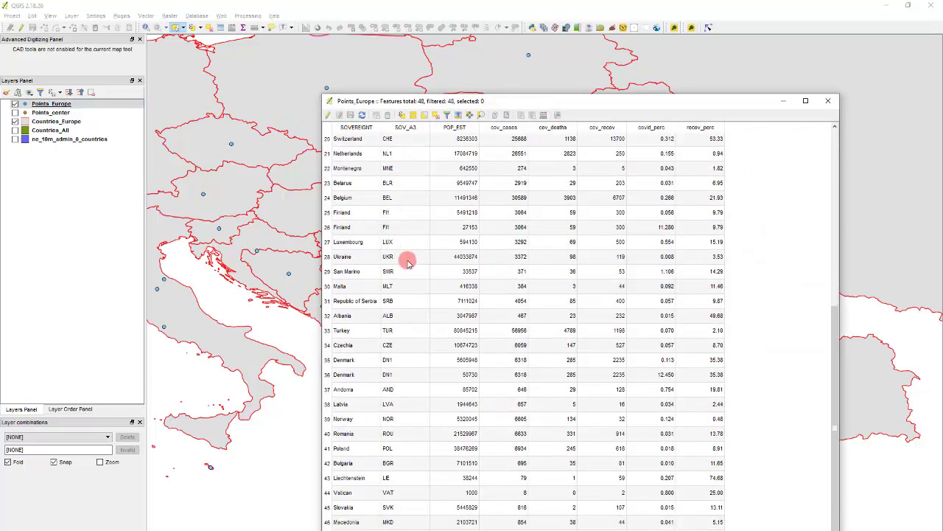
click(601, 17)
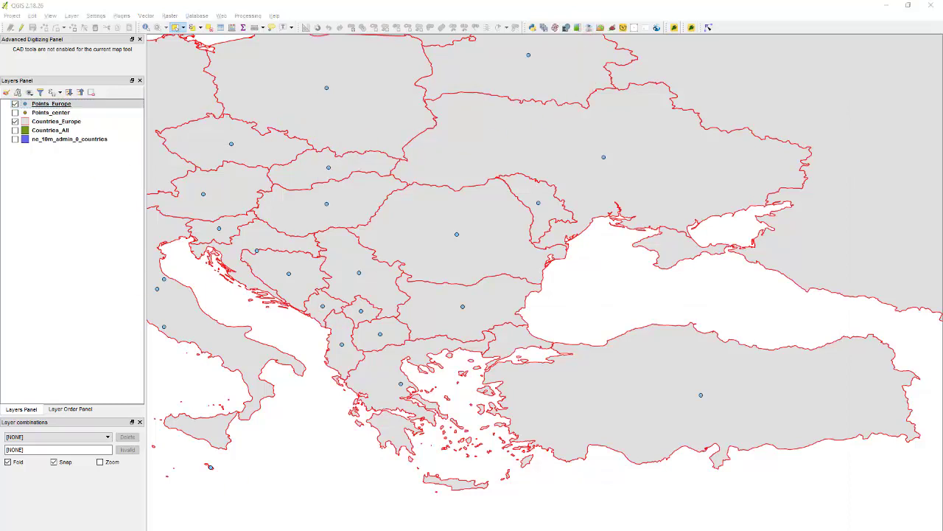
click(510, 308)
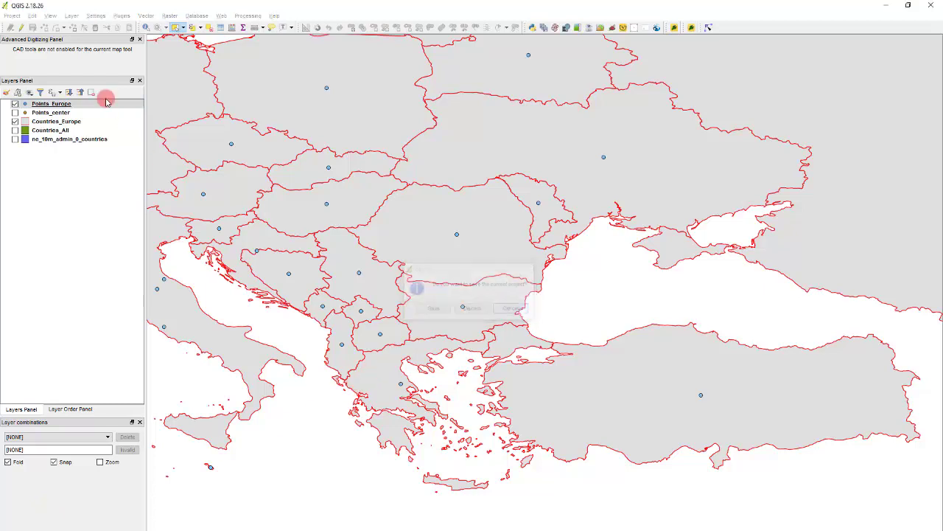
Step: Reopen the Points_Europe attribute table and examine its population, coronavirus cases, deaths, recoveries and percentage fields
click(77, 104)
key(F6)
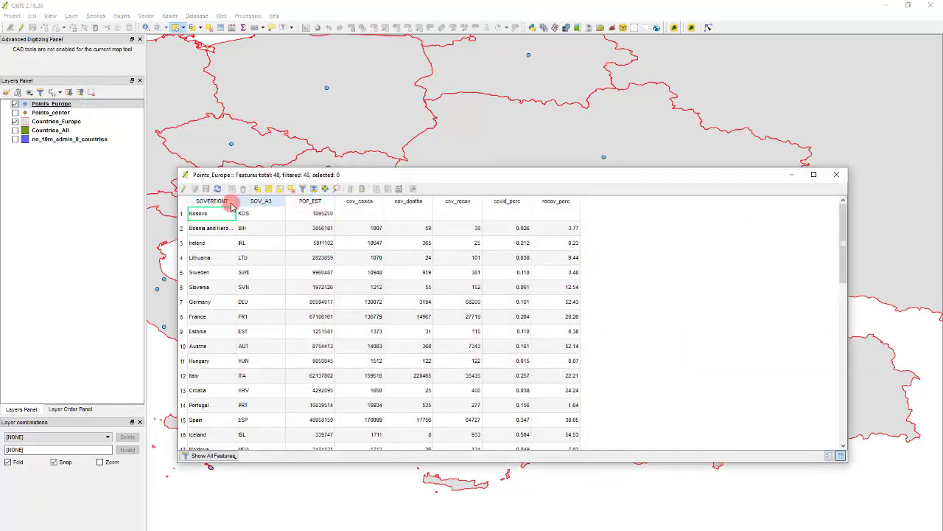
scroll(190, 305, down, 5)
scroll(185, 280, up, 5)
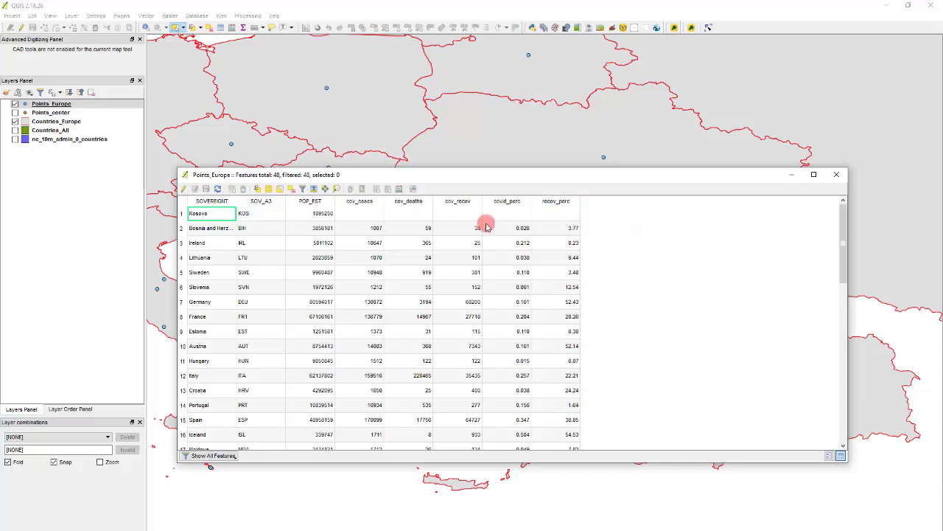
scroll(490, 258, down, 3)
scroll(457, 241, up, 3)
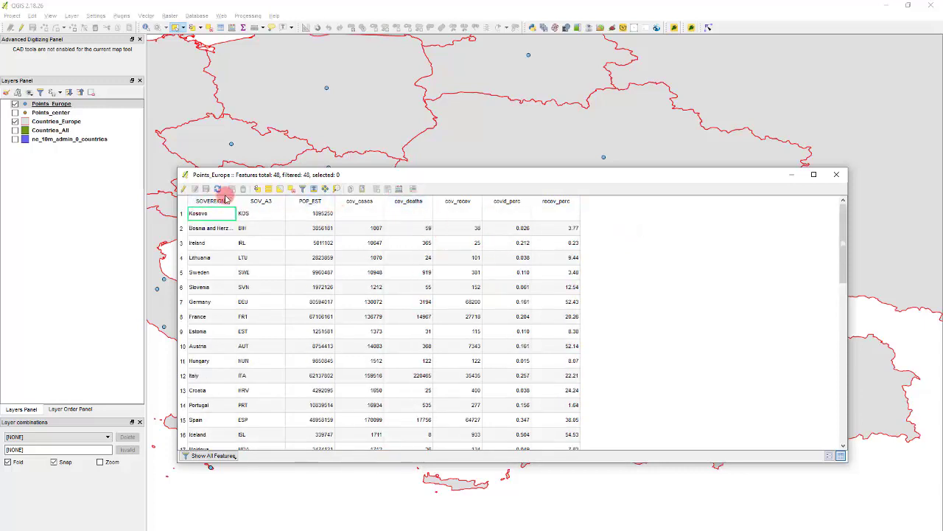
Step: Make the Points_Europe attribute table editable and start a new field named death_perc
click(184, 190)
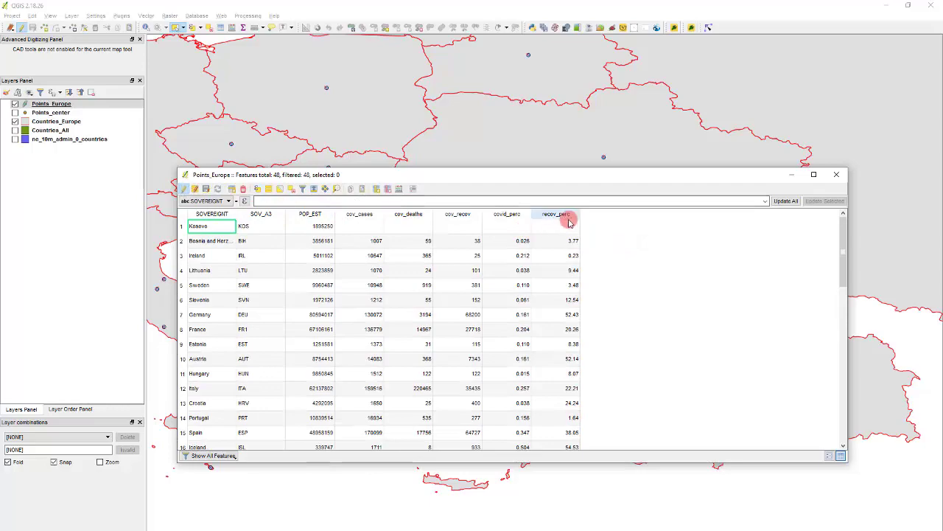
click(376, 188)
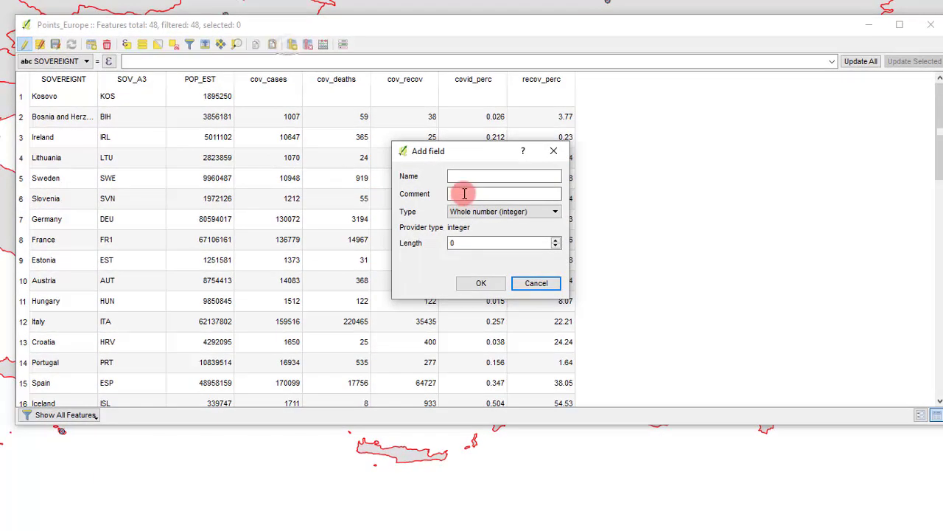
click(463, 177)
text(c)
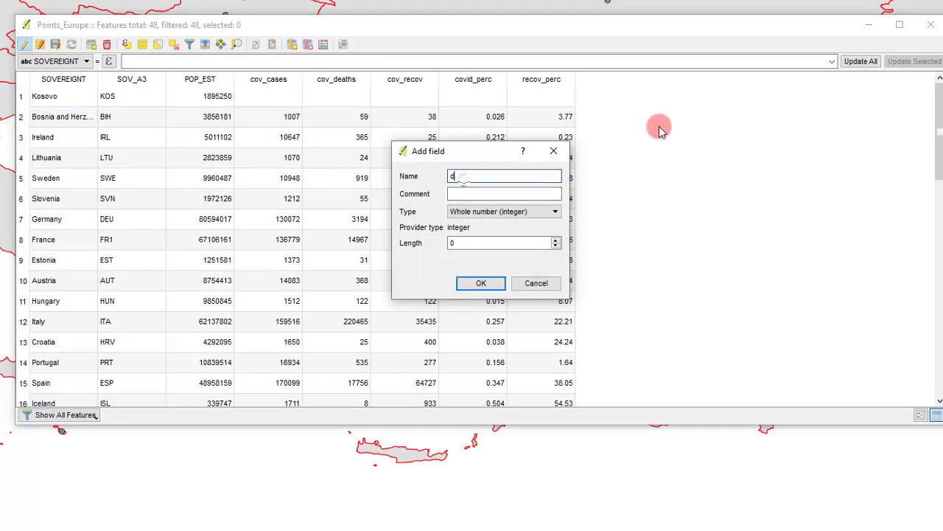
text(eath_perc)
drag(501, 176, 385, 176)
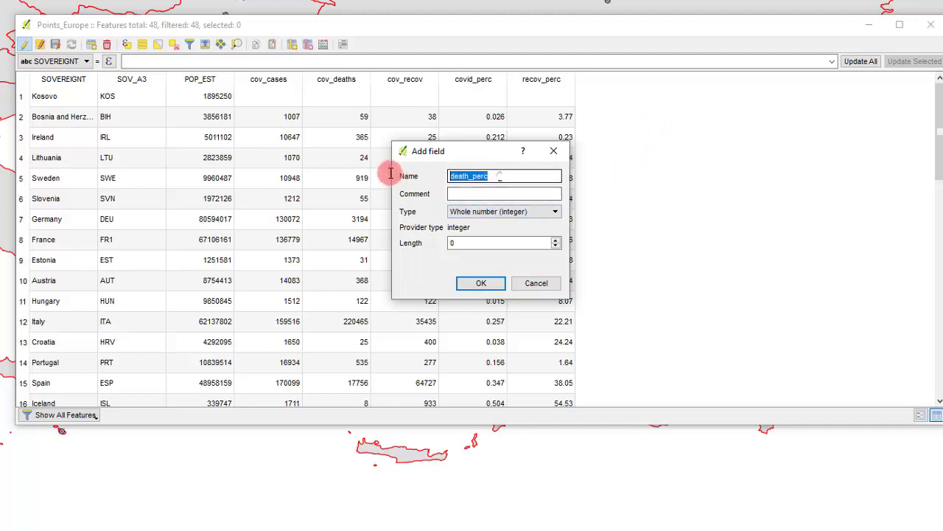
click(511, 176)
drag(480, 176, 434, 176)
click(506, 177)
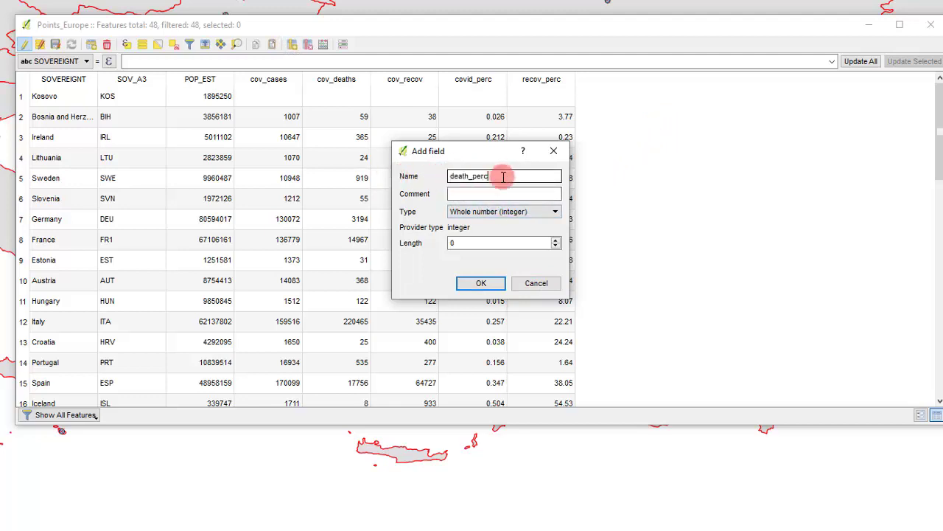
drag(505, 177, 401, 185)
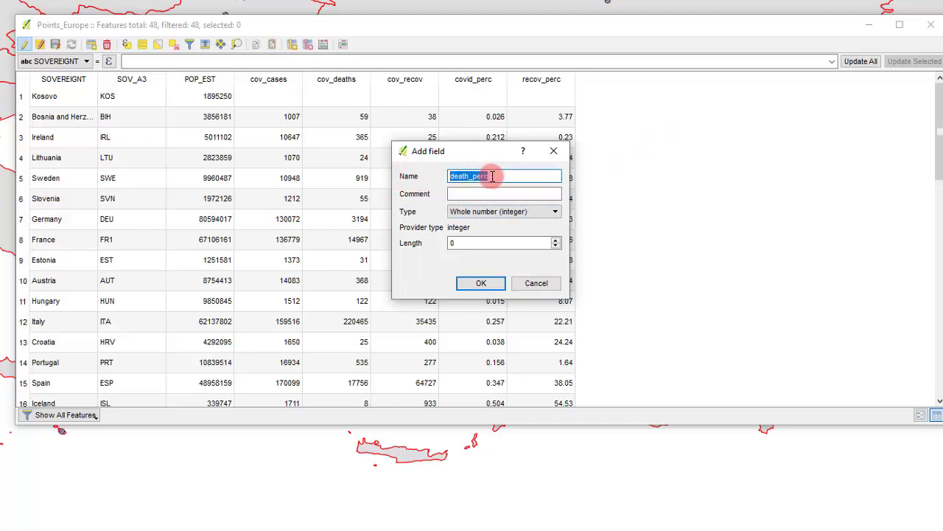
Step: Define death_perc as a decimal number (real) field with length 4 and precision 2, and add it to the table
click(509, 212)
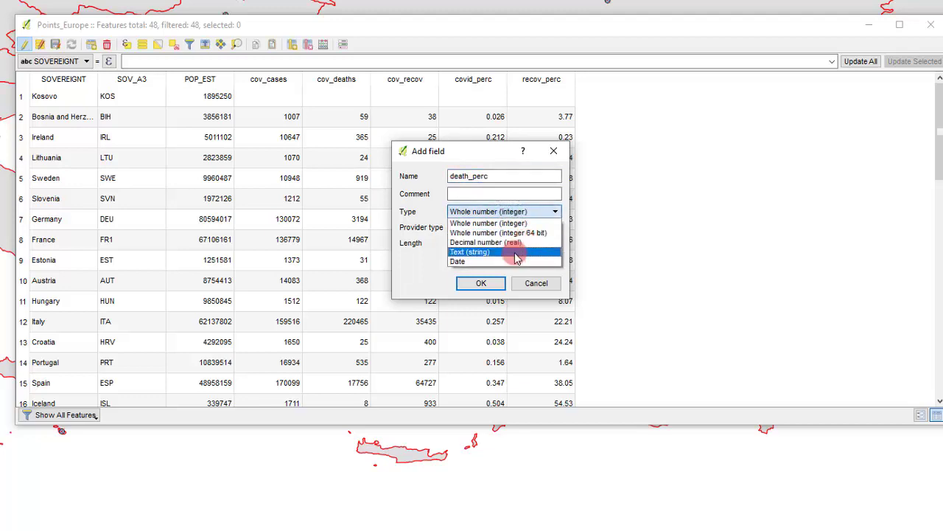
click(478, 241)
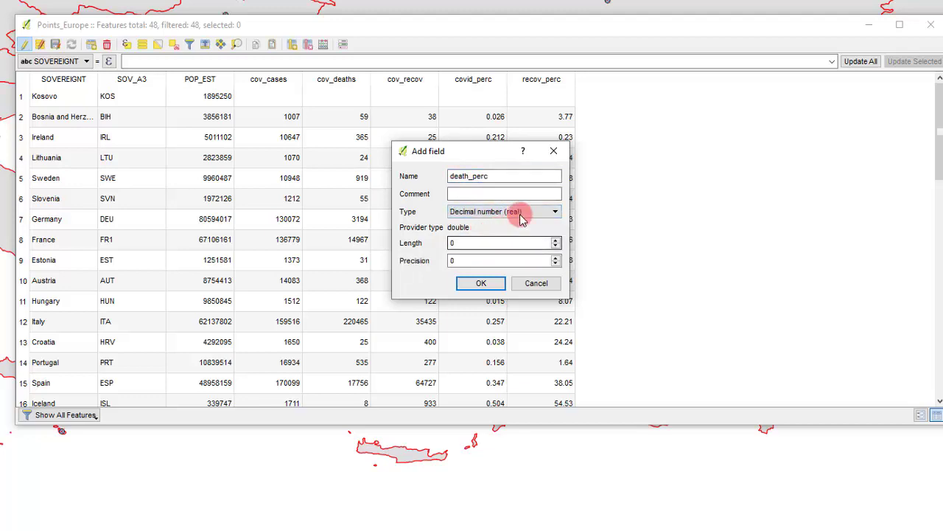
click(487, 247)
double_click(487, 247)
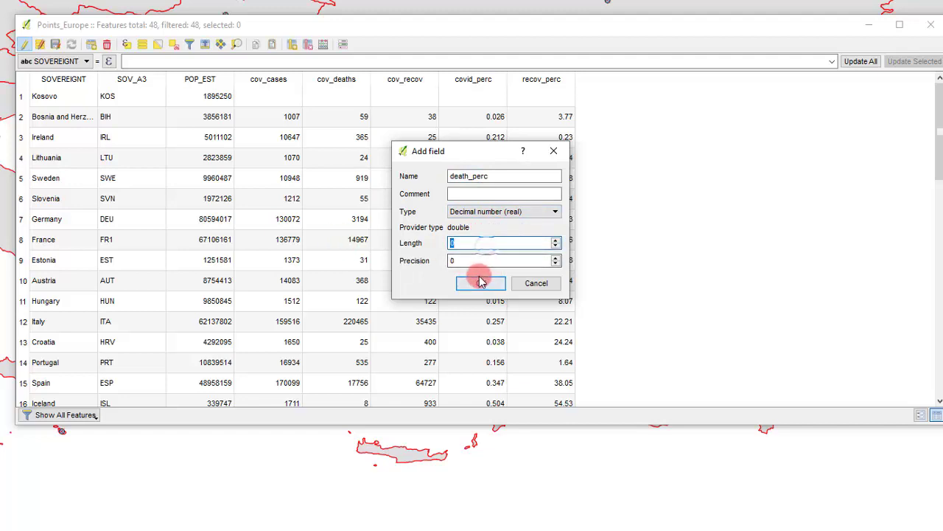
key(BackSpace)
text(2)
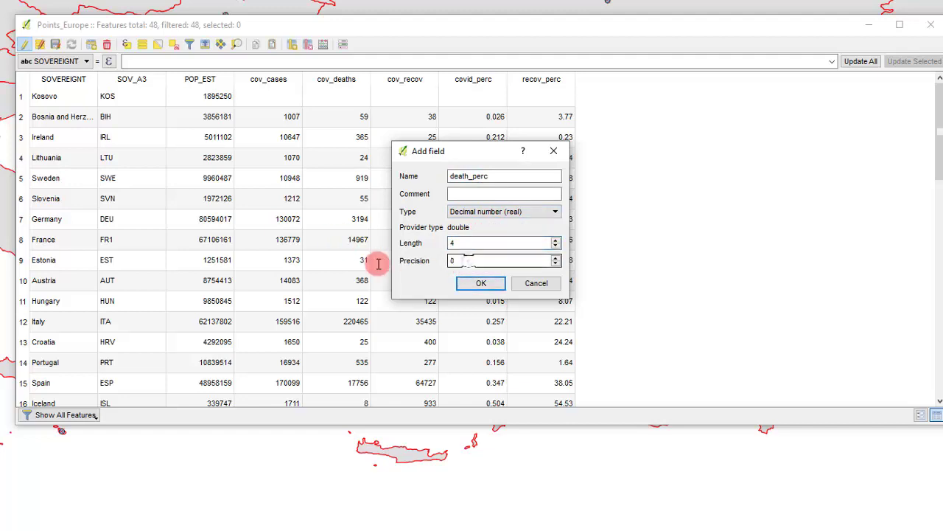
click(481, 285)
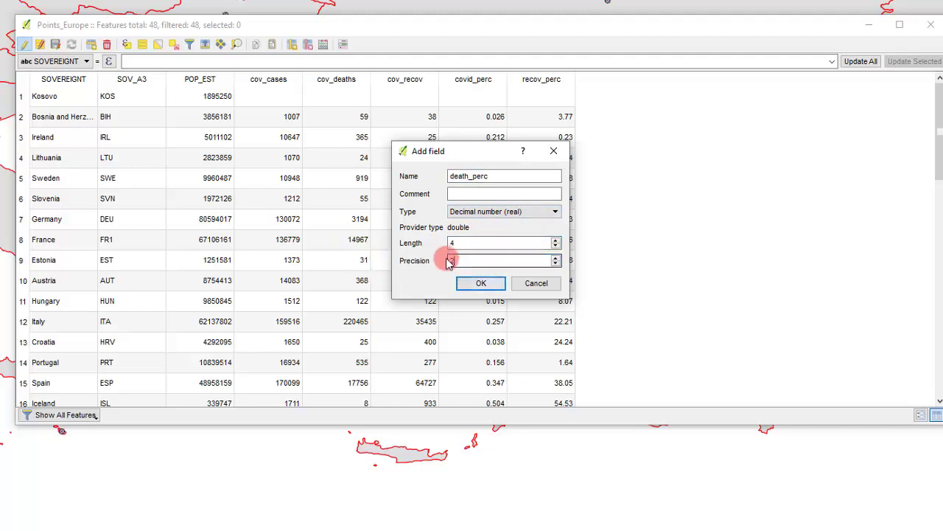
click(486, 179)
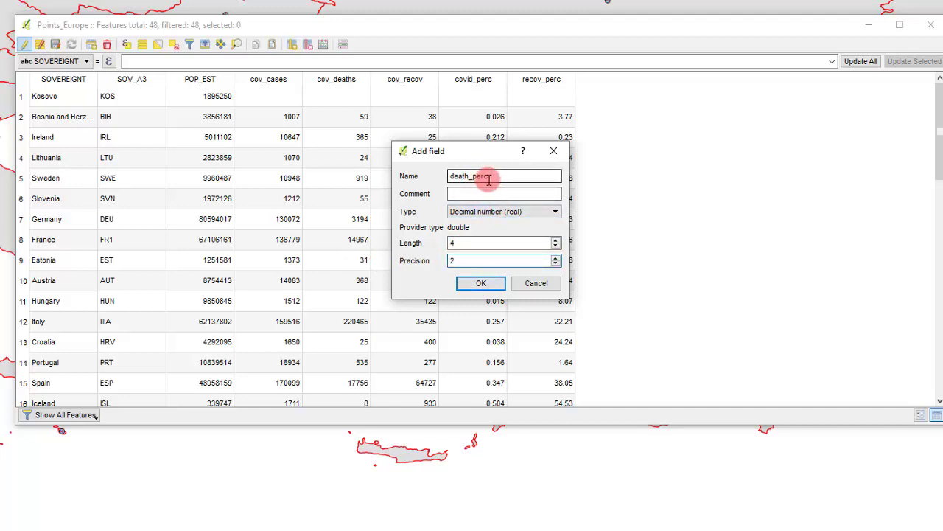
click(485, 285)
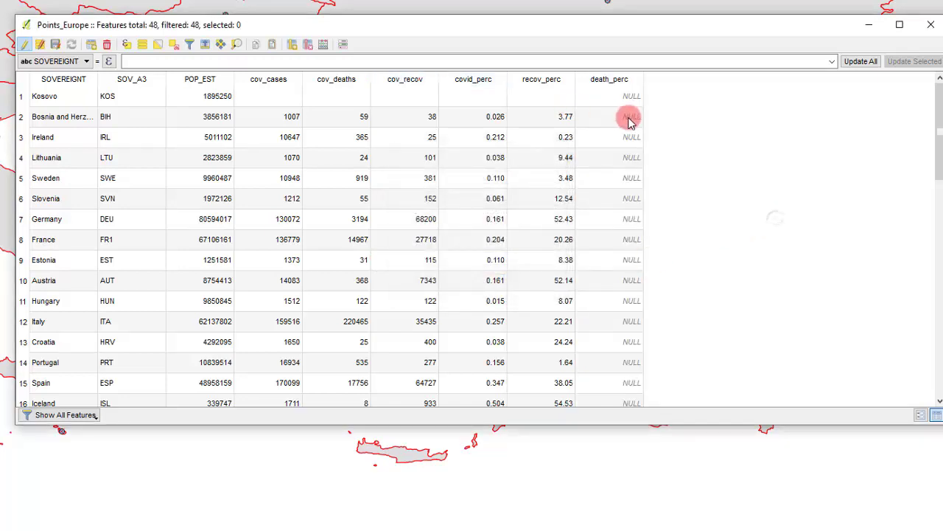
Step: Examine the new death_perc column and compare the cov_cases, cov_deaths and cov_recov columns that the percentages are based on
scroll(646, 170, down, 2)
scroll(646, 196, up, 2)
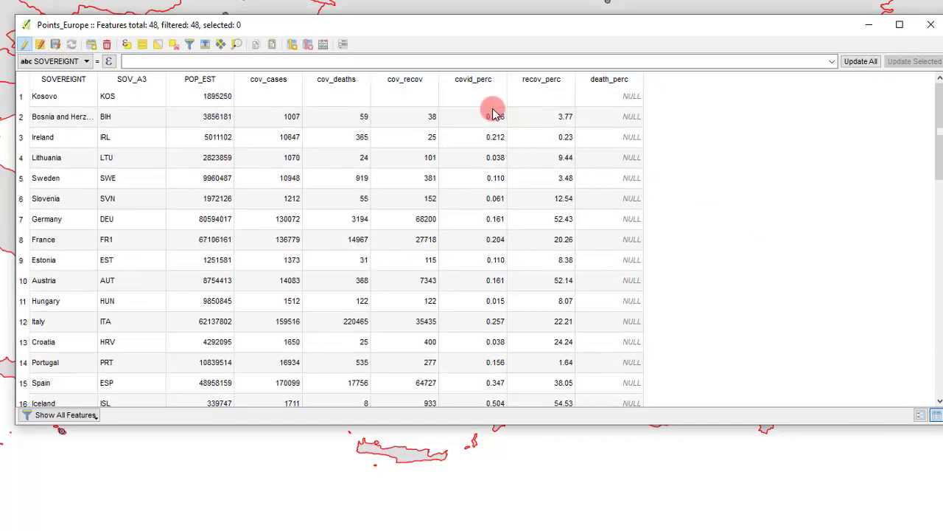
click(424, 210)
click(417, 92)
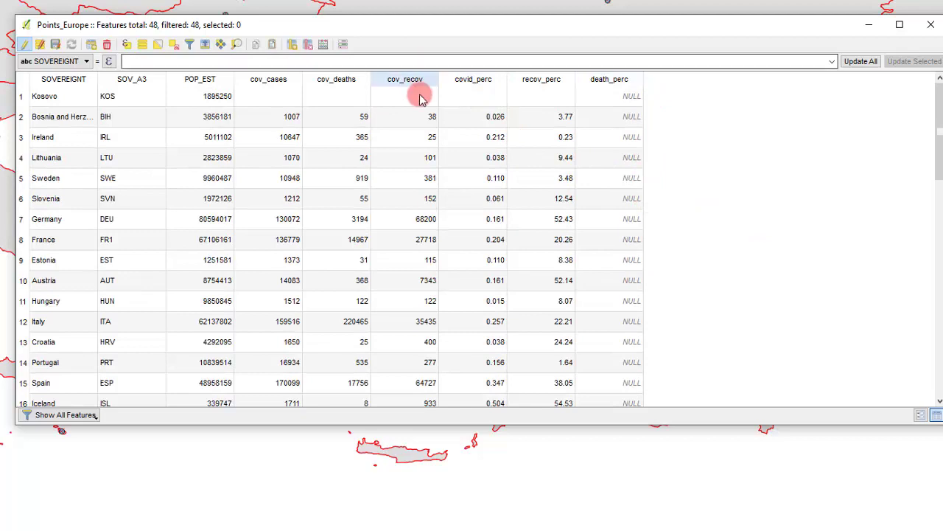
click(335, 86)
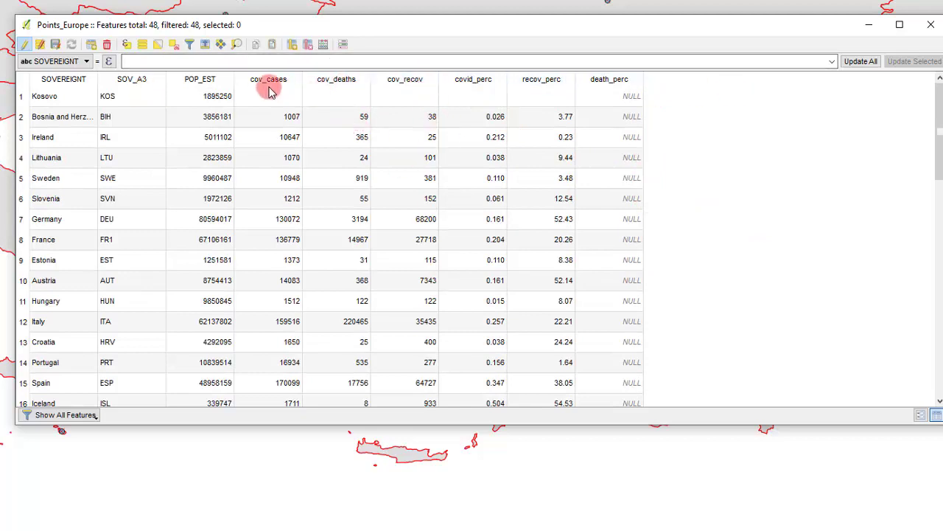
click(434, 88)
click(311, 87)
click(268, 89)
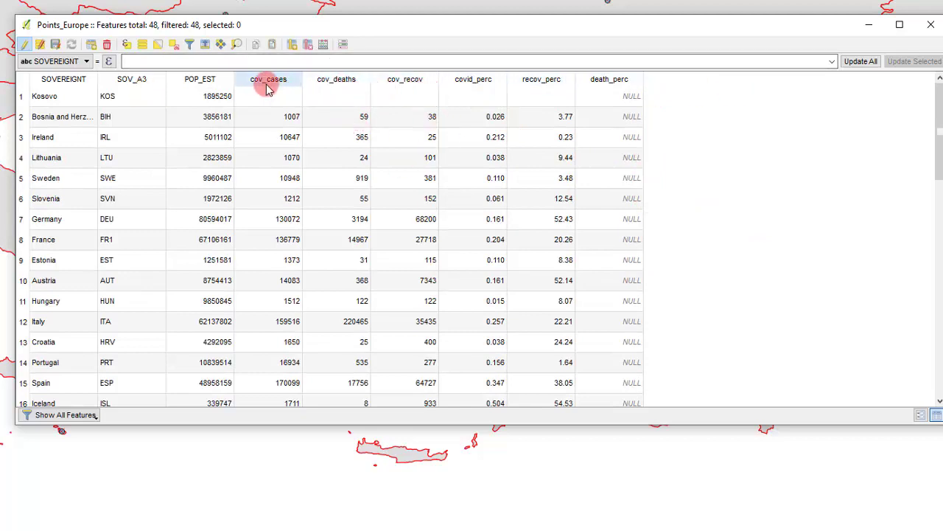
click(324, 81)
click(407, 81)
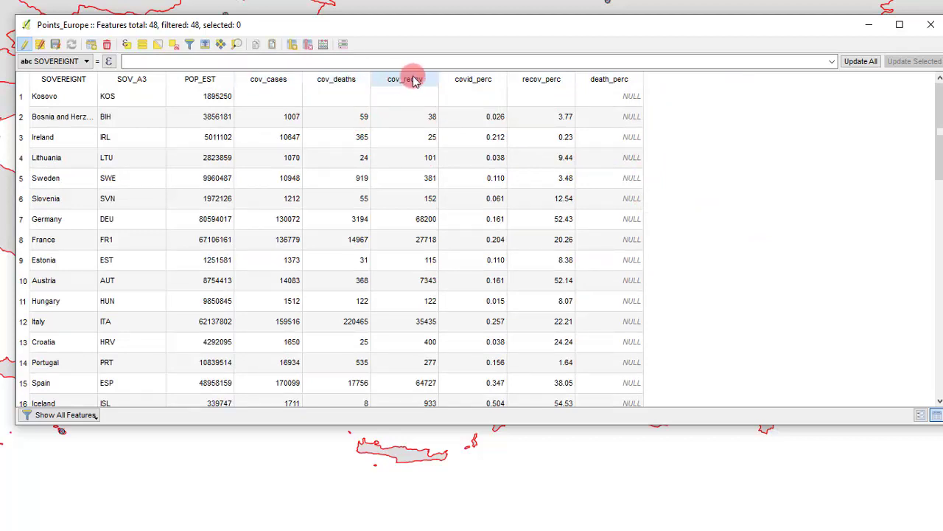
click(268, 83)
click(419, 81)
click(270, 82)
click(387, 81)
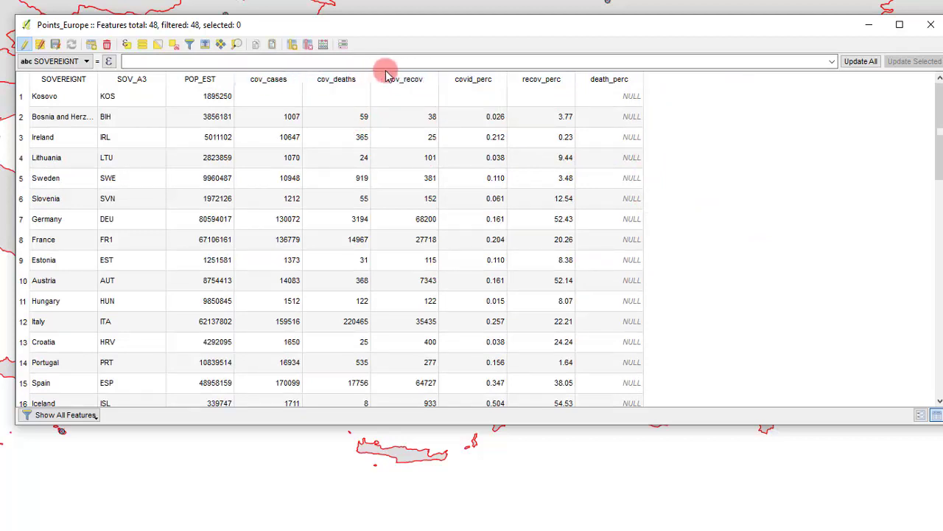
click(452, 83)
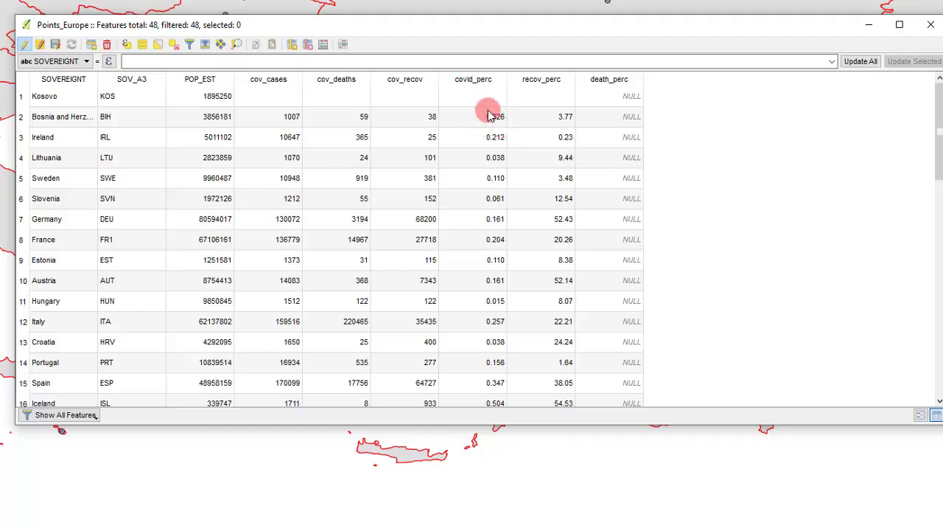
Step: Look through the country records of the Points_Europe table and review their case, death and recovery figures
scroll(384, 147, down, 8)
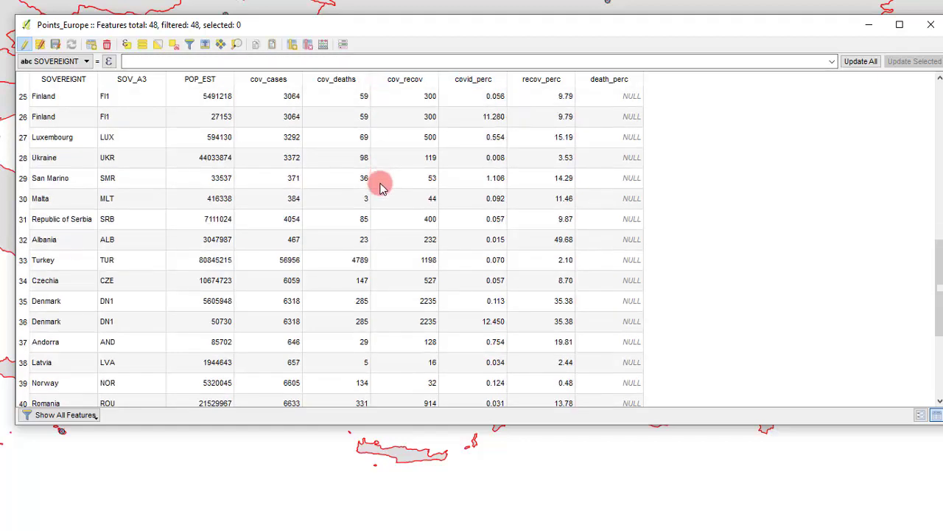
scroll(381, 187, up, 8)
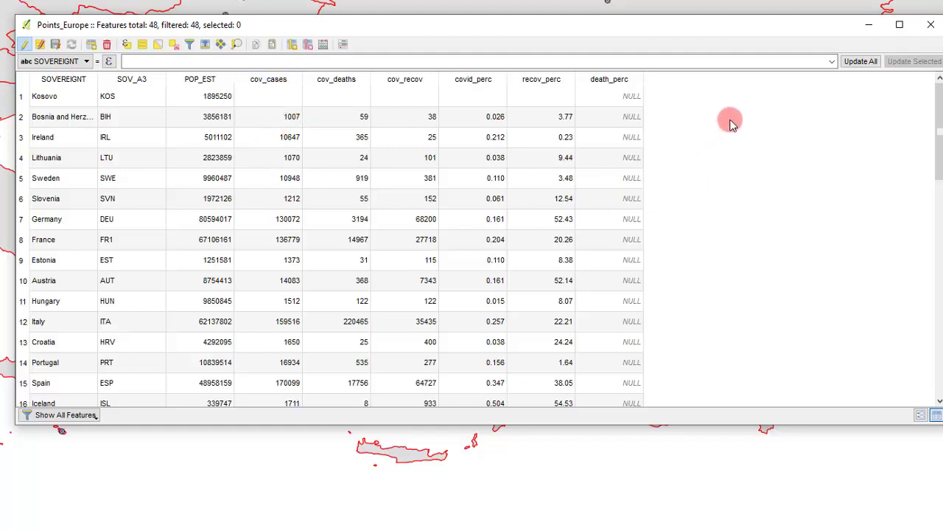
scroll(326, 138, down, 3)
scroll(332, 144, down, 5)
scroll(350, 151, up, 8)
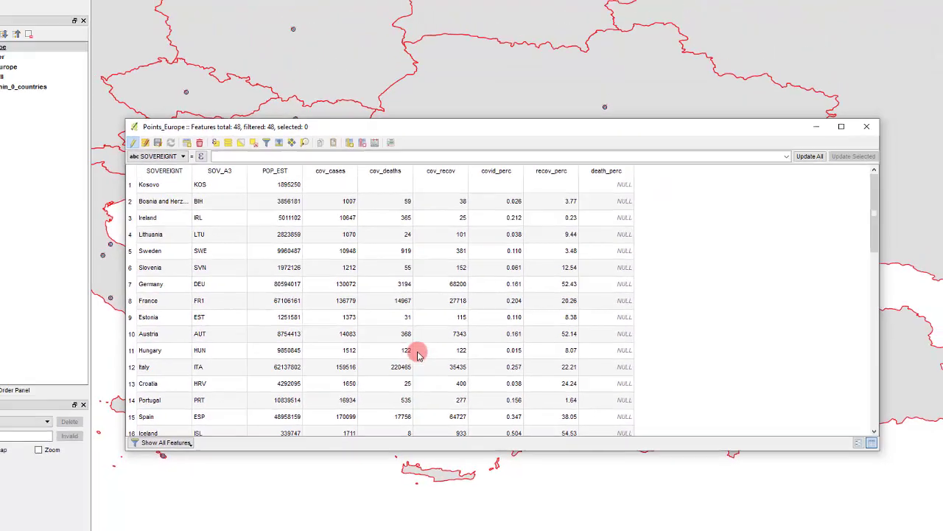
scroll(346, 269, down, 10)
scroll(346, 280, up, 5)
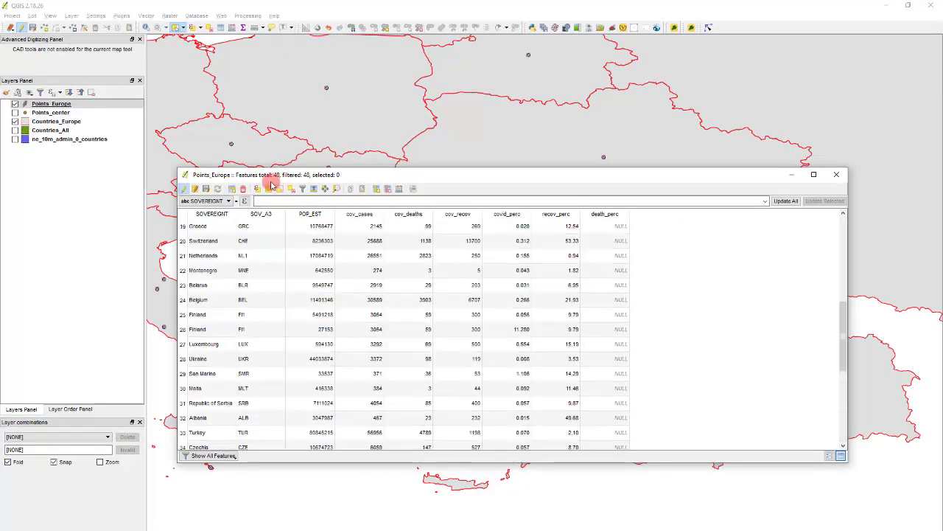
scroll(398, 280, up, 6)
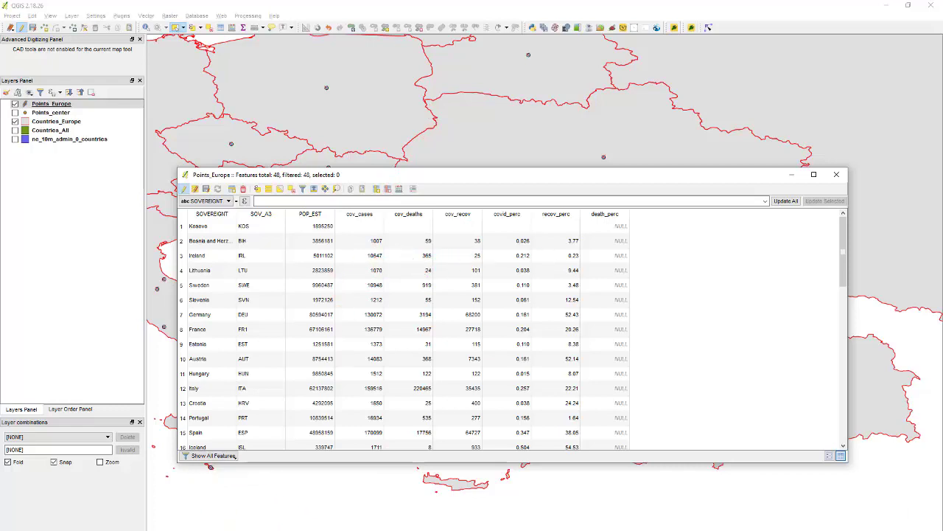
Step: Switch to the web browser, open WHO Situation report - 84, examine its table of cases and deaths by country, and close the report
key(alt+Tab)
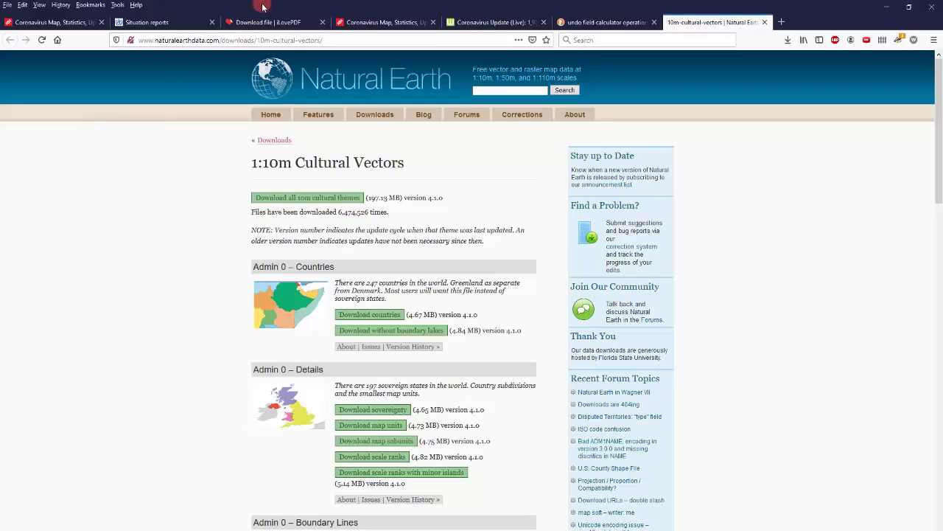
click(162, 20)
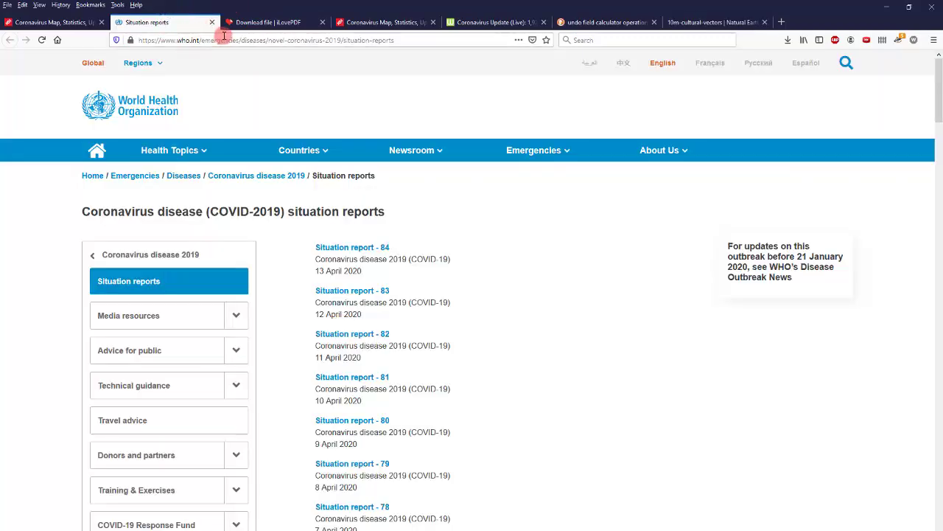
click(376, 250)
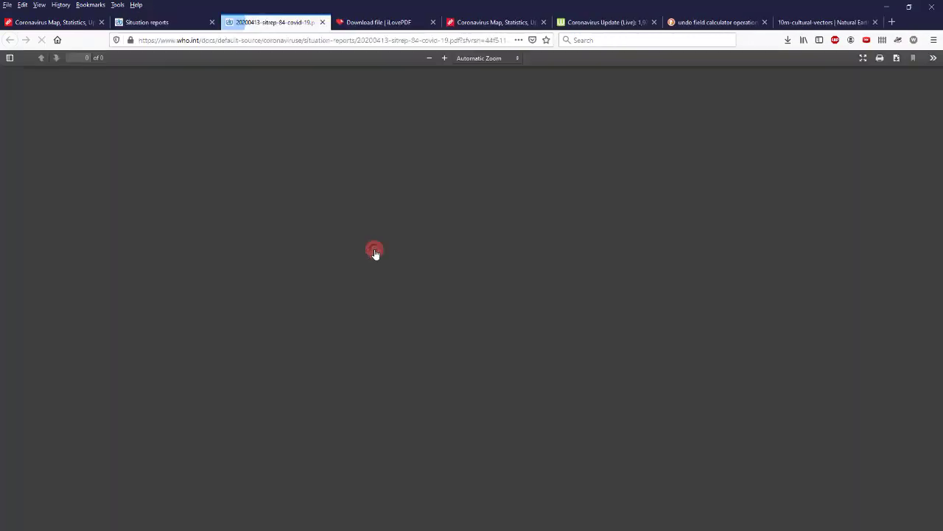
scroll(421, 234, down, 5)
scroll(422, 234, down, 4)
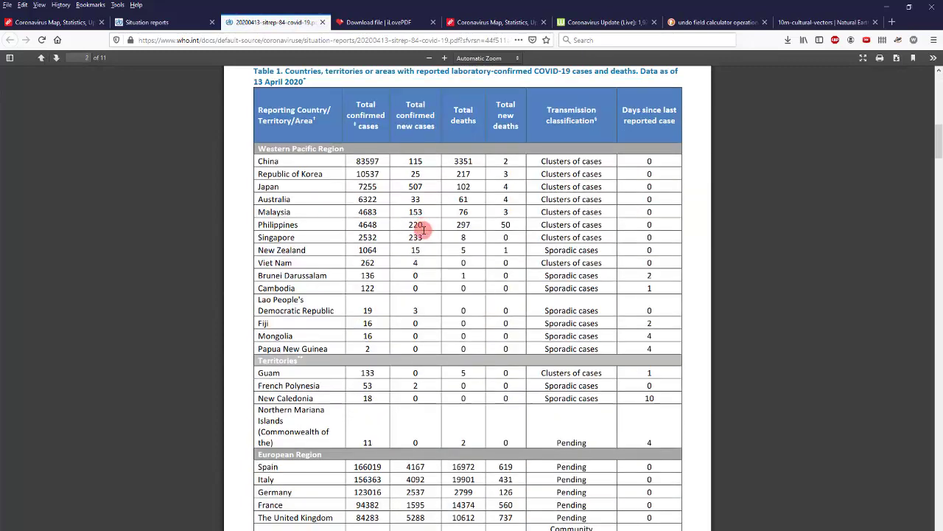
scroll(332, 285, down, 3)
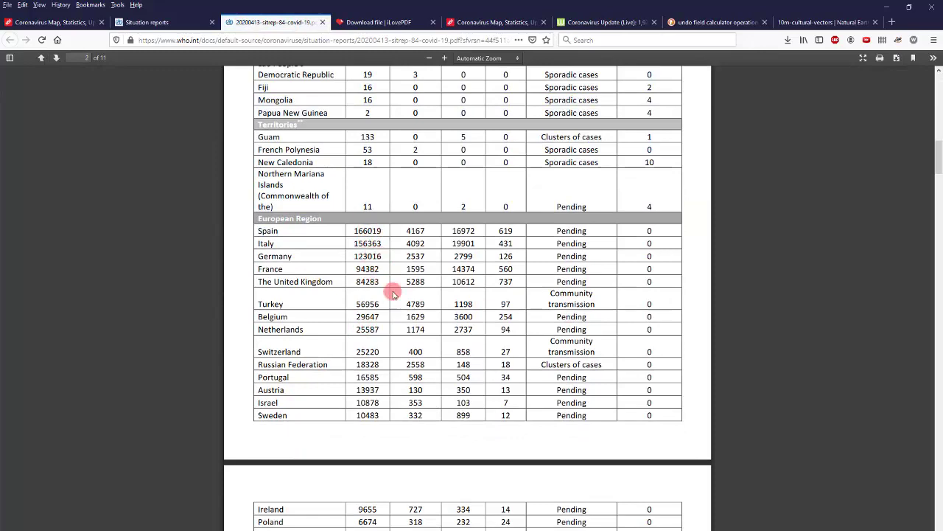
scroll(415, 271, up, 6)
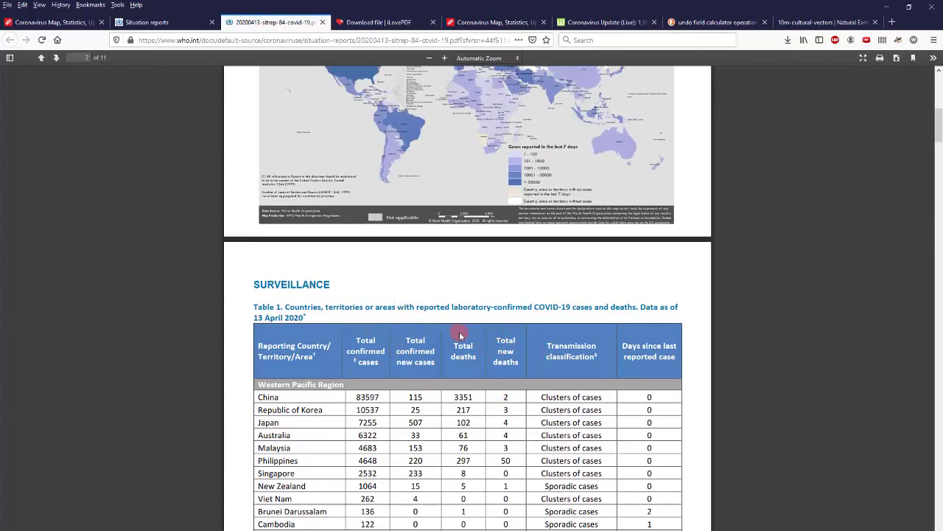
scroll(428, 413, down, 4)
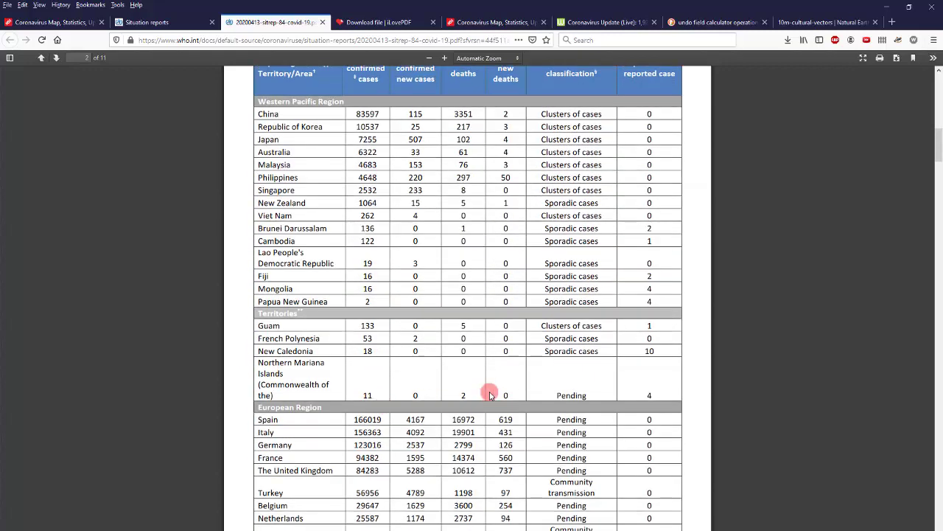
click(322, 25)
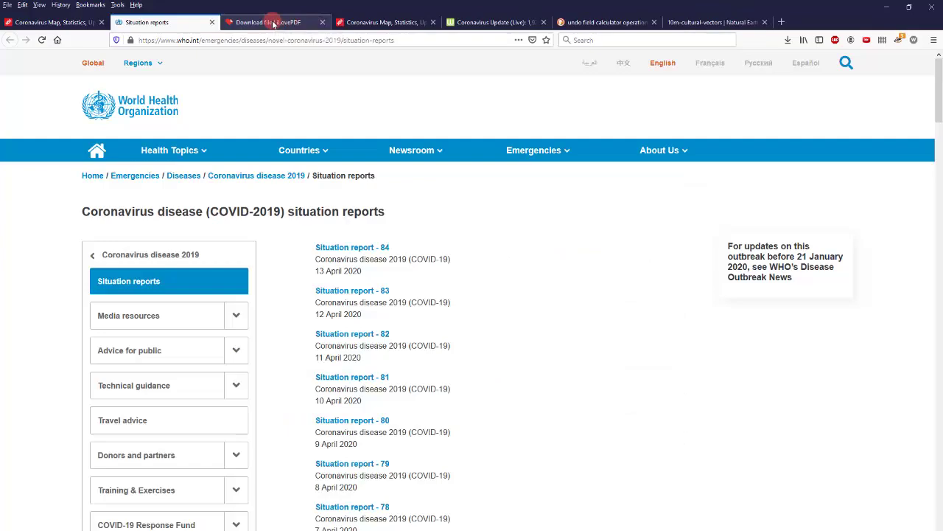
Step: Look through the open Worldometer coronavirus page, reviewing its European country table and the worldwide totals
click(273, 24)
click(454, 18)
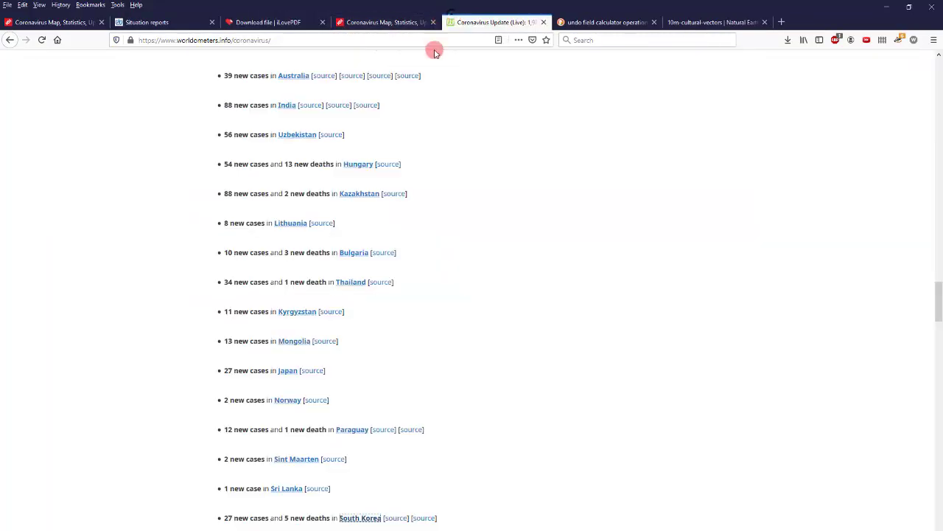
scroll(421, 221, up, 15)
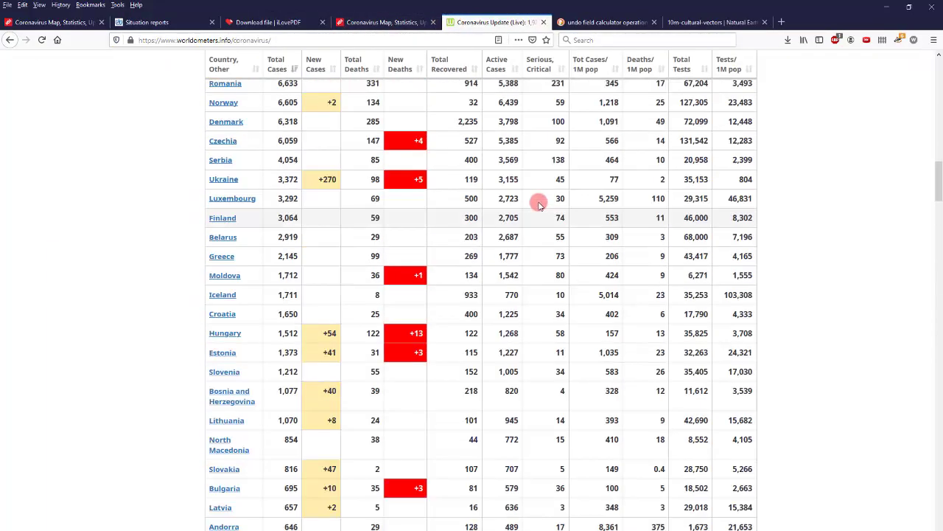
scroll(538, 204, up, 8)
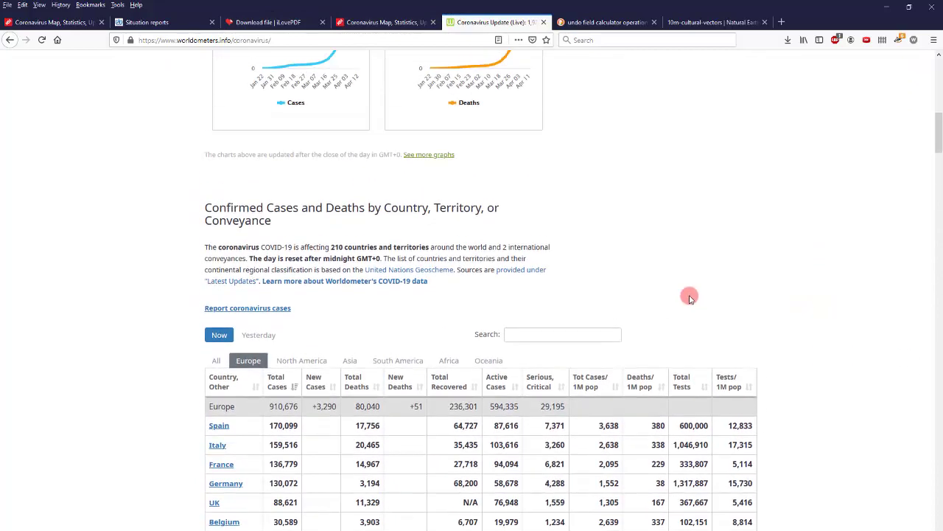
scroll(691, 298, up, 10)
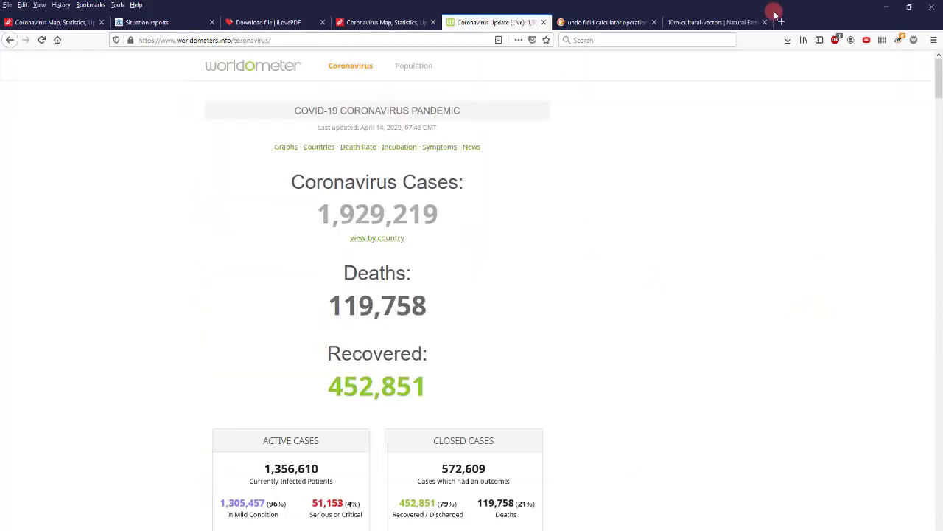
Step: Search the web in a new browser tab for "europe coronavirus cases recovered deatths table"
click(783, 21)
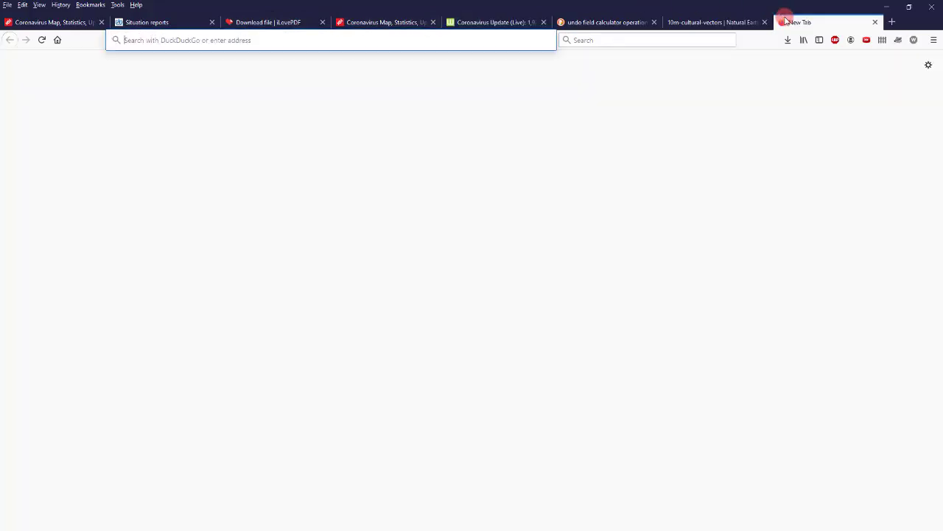
text(co)
key(BackSpace)
key(BackSpace)
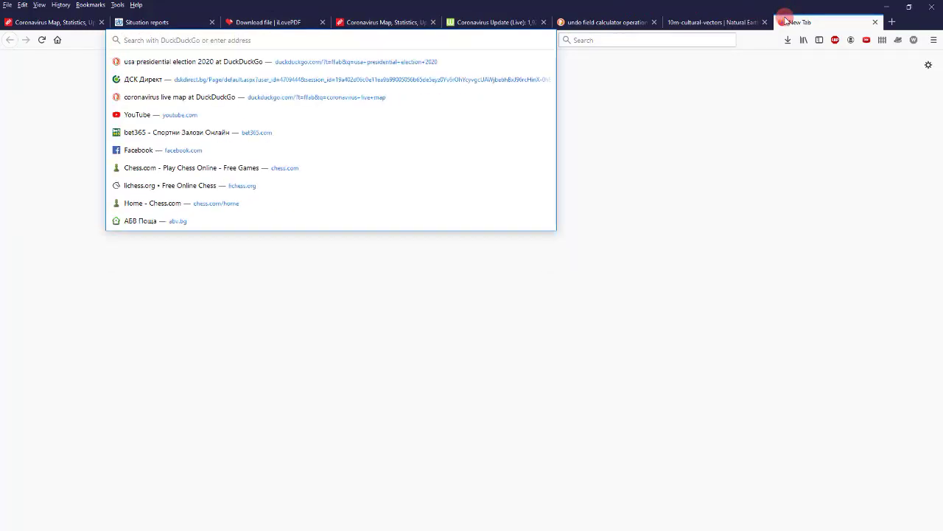
text(coronavirus)
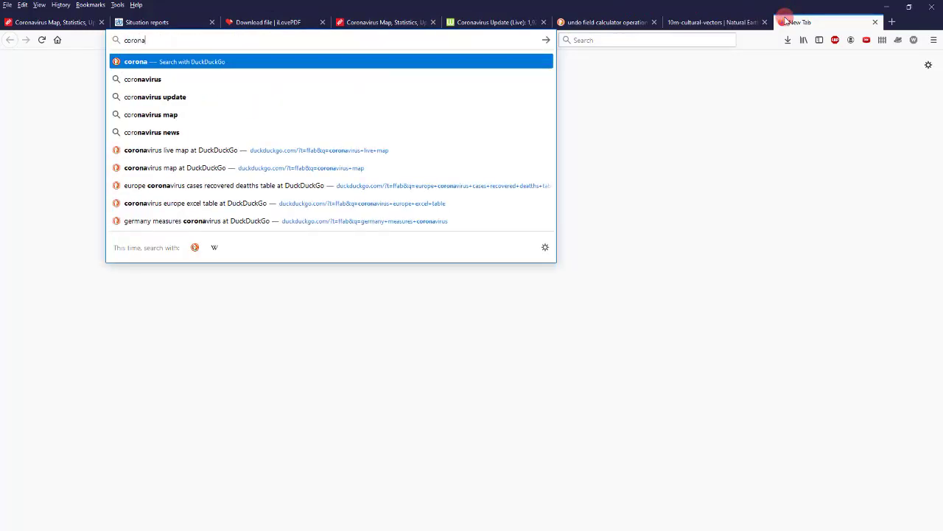
key(Down)
key(Down)
key(Down)
key(Down)
key(Down)
key(Down)
key(Down)
key(Down)
key(Down)
key(Down)
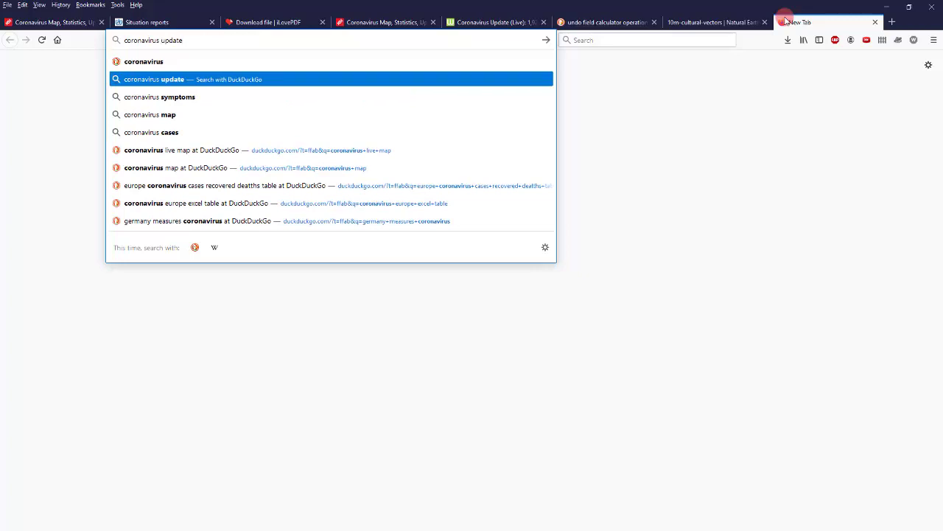
key(Up)
key(Up)
key(Up)
key(Return)
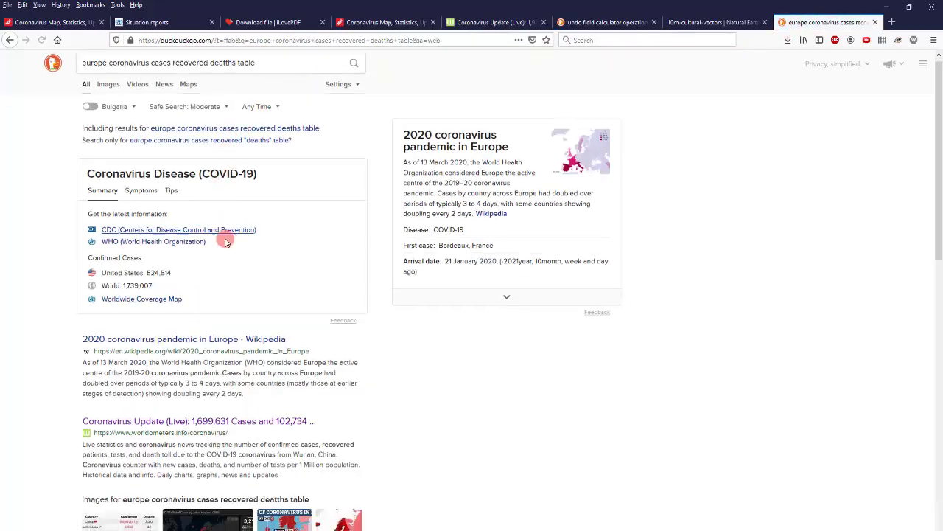
Step: Open the Worldometer Coronavirus Update search result and examine its table of confirmed cases and deaths by country
scroll(221, 301, down, 3)
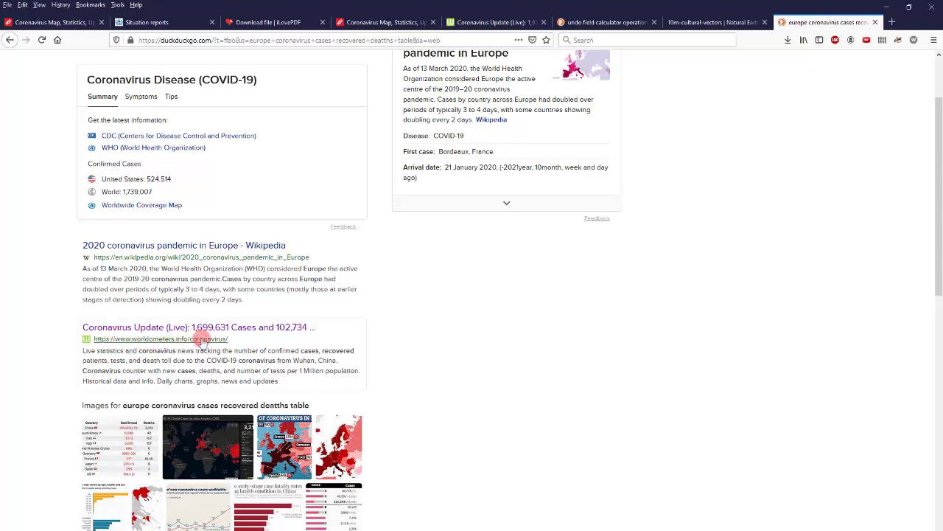
click(223, 327)
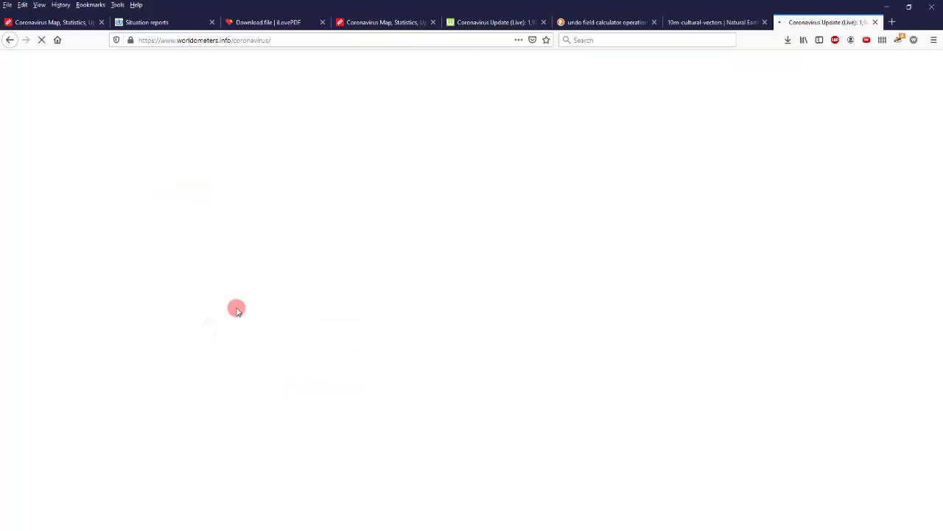
scroll(367, 199, down, 2)
scroll(371, 186, down, 10)
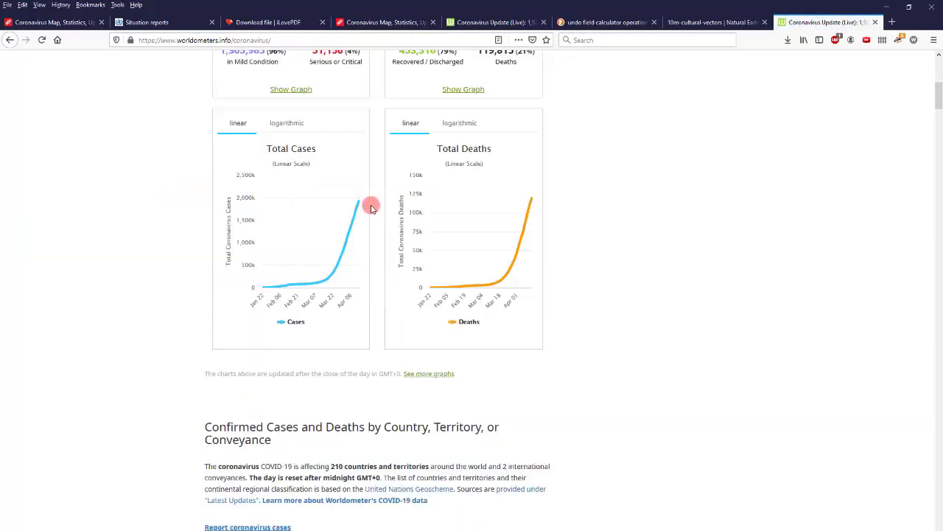
scroll(300, 180, up, 1)
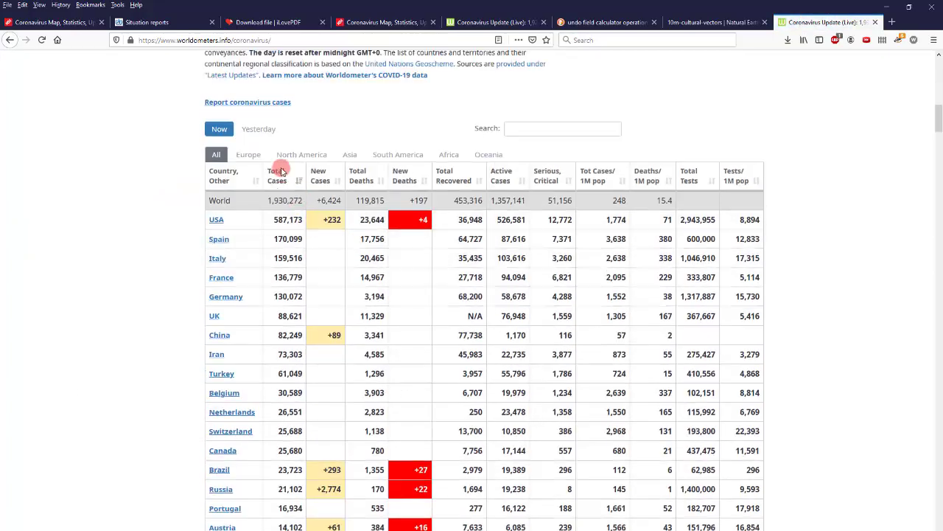
scroll(324, 194, down, 2)
scroll(337, 194, up, 2)
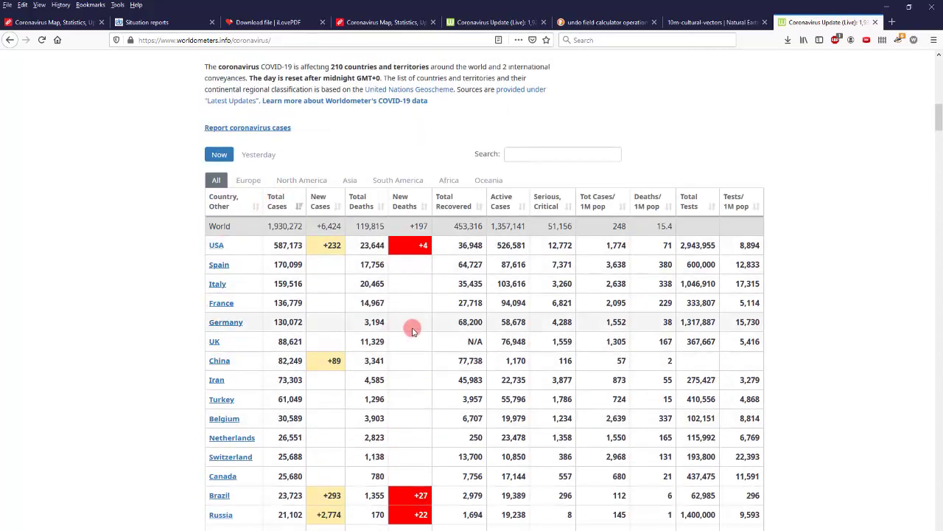
scroll(344, 317, up, 2)
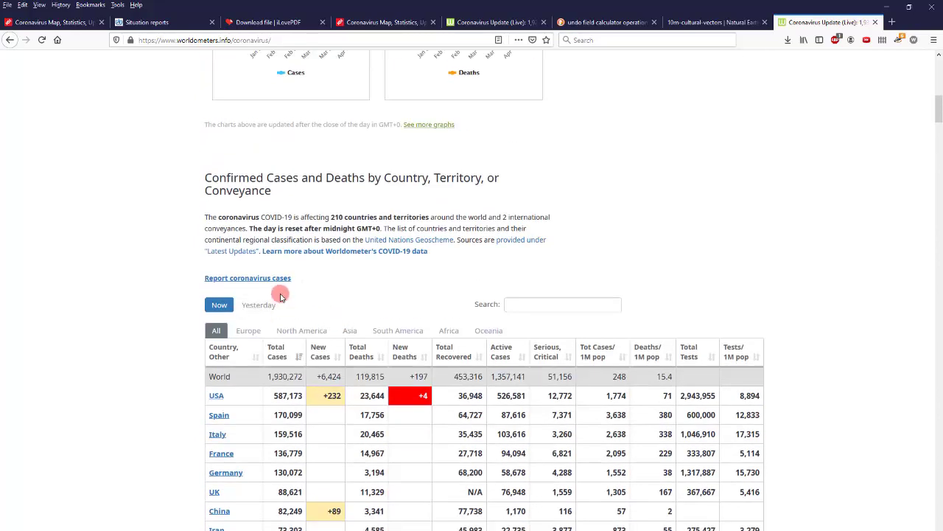
Step: Limit the Worldometer country table to Europe and review its case, death and recovery columns
click(244, 332)
scroll(293, 350, down, 3)
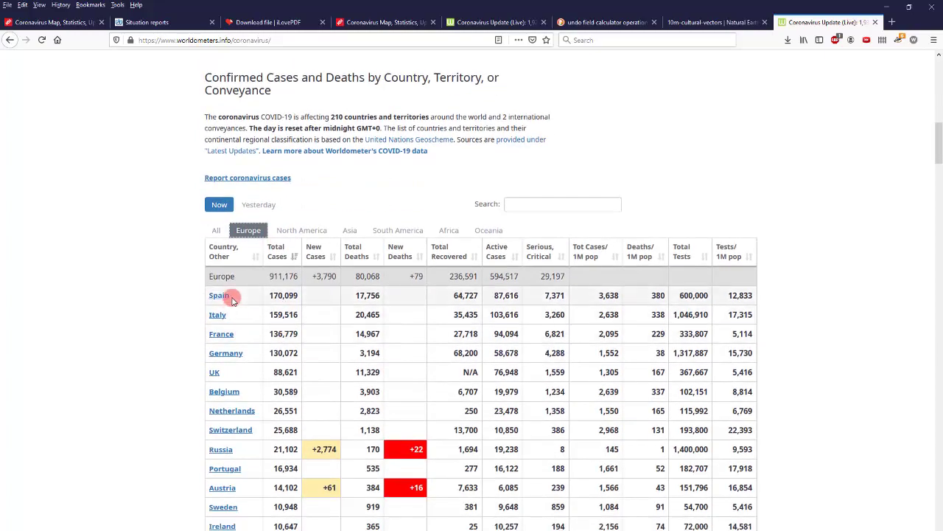
scroll(284, 221, up, 3)
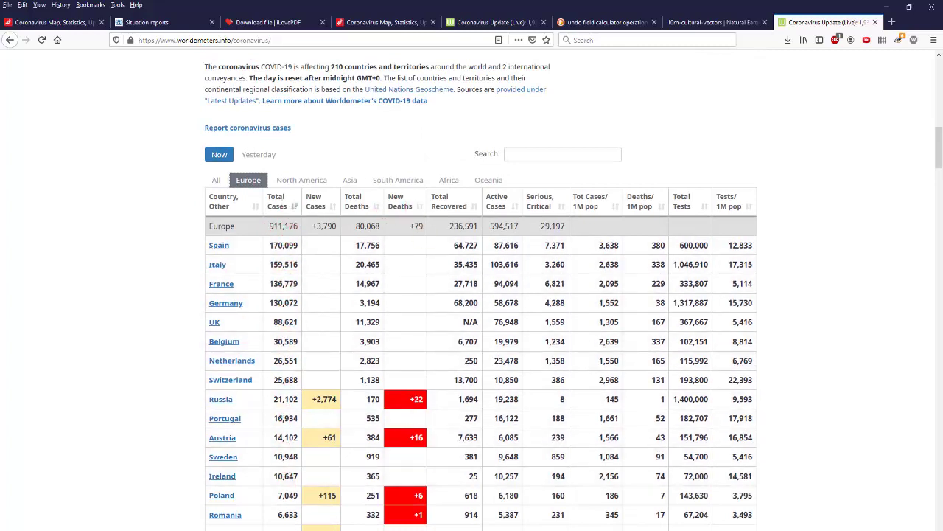
Step: Switch between the QGIS Points_Europe table and the browser to compare cov_cases, cov_deaths and cov_recov with Worldometer's total cases, deaths and recovered columns
key(alt+Tab)
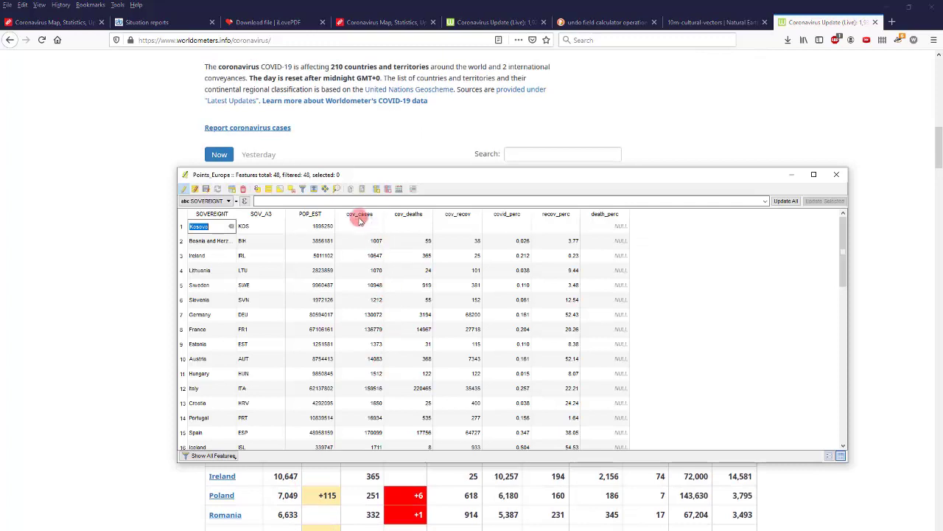
click(30, 333)
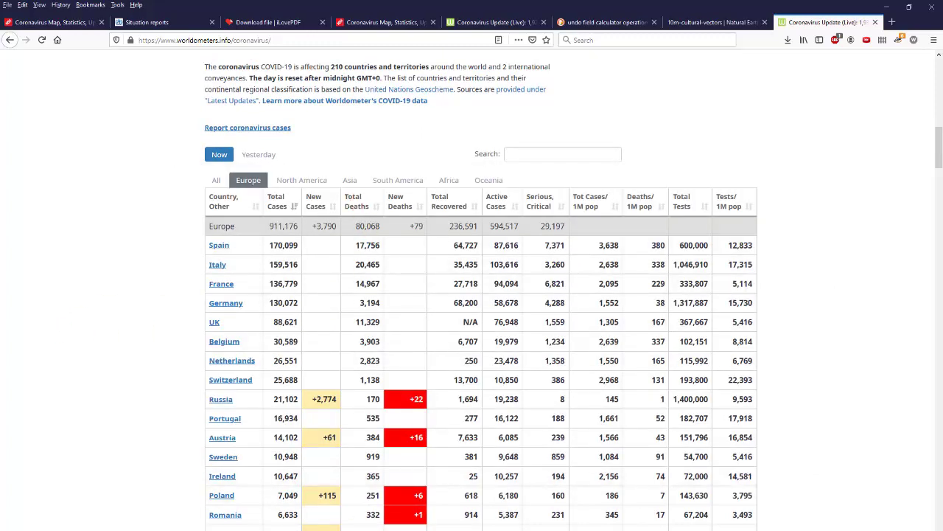
key(alt+Tab)
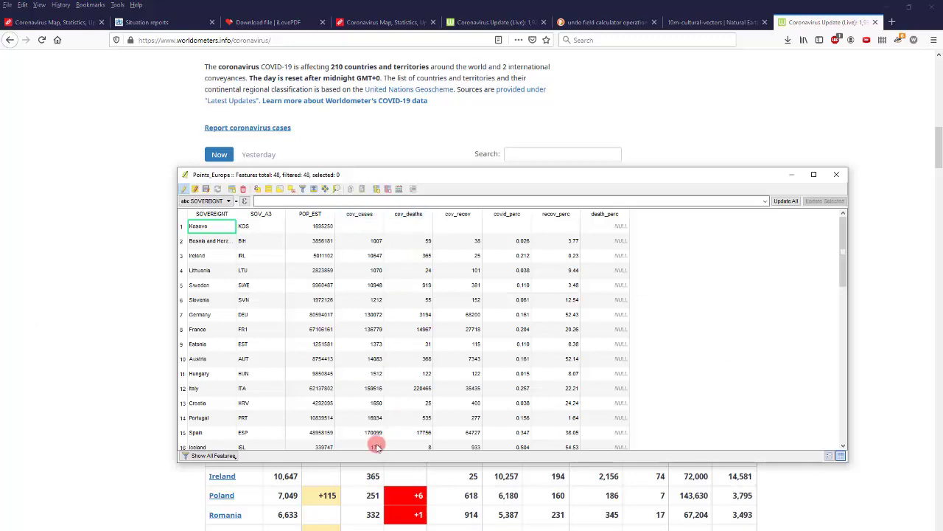
click(128, 488)
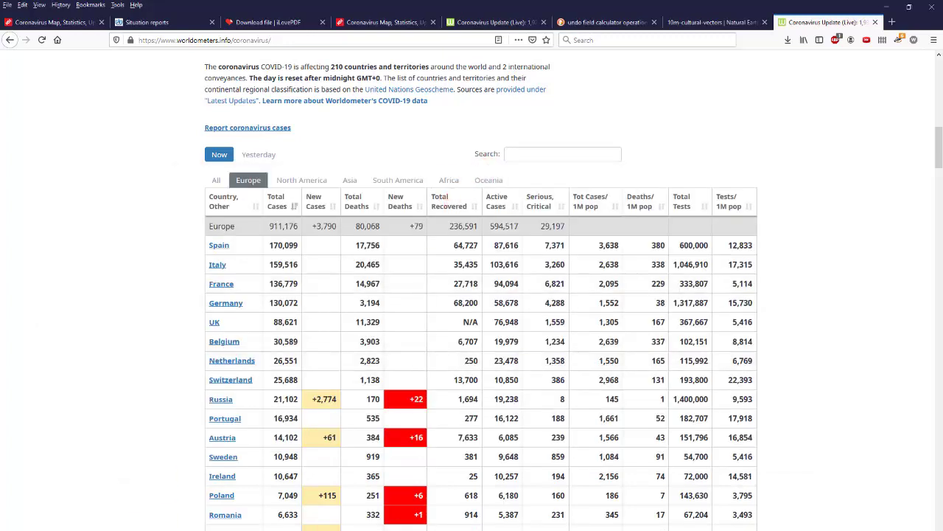
key(alt+Tab)
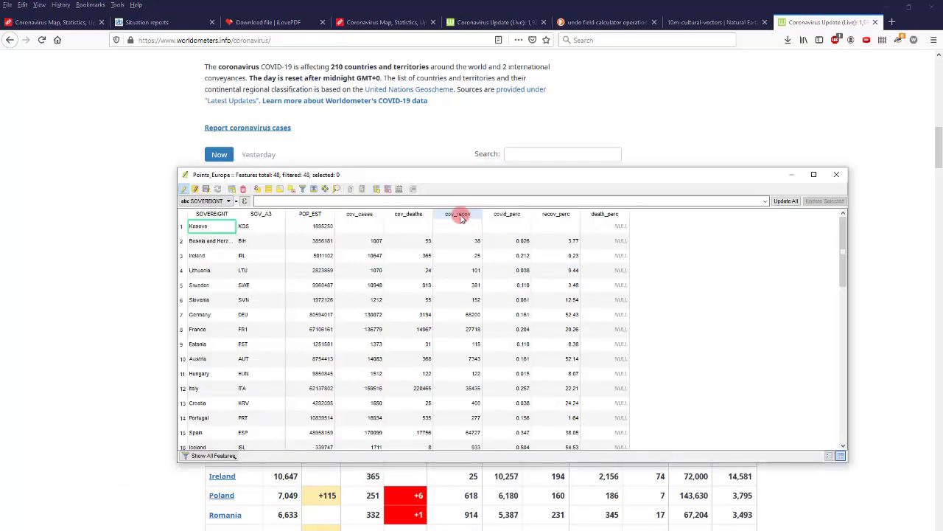
scroll(464, 318, down, 10)
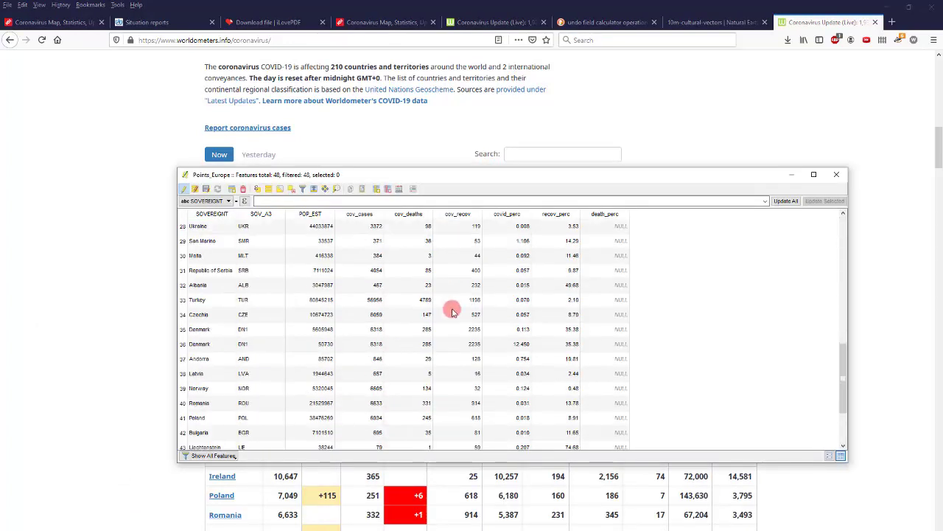
scroll(486, 284, up, 10)
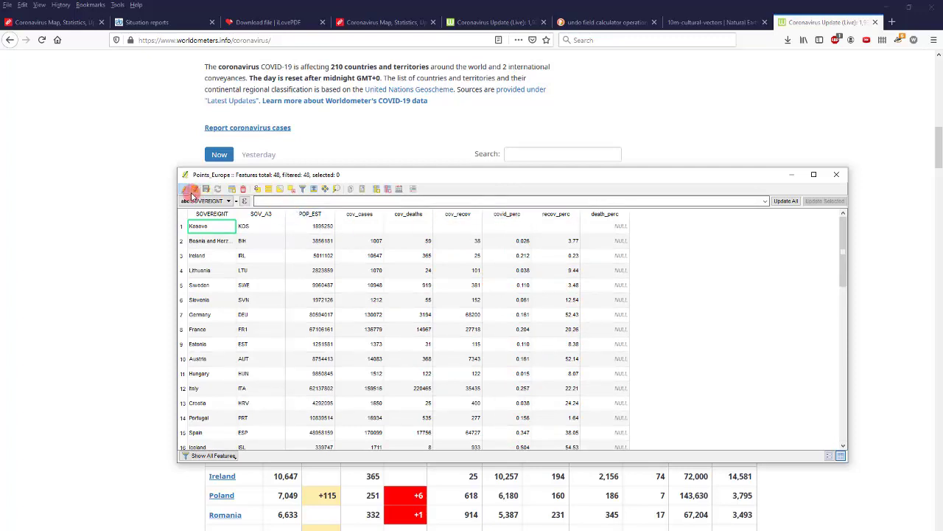
Step: Open the Field calculator for Points_Europe, move it clear of the percentage columns, and set it to update the existing covid_perc field
click(402, 189)
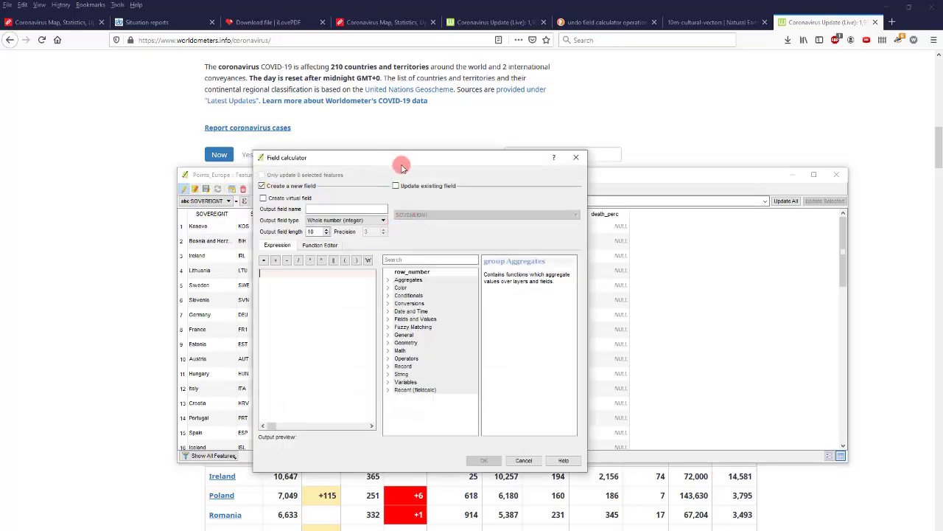
drag(402, 167, 381, 298)
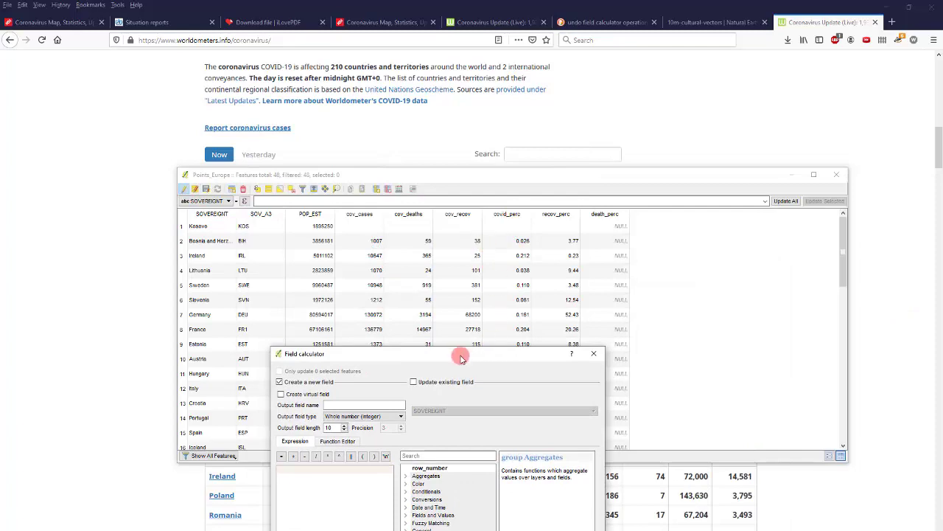
drag(461, 357, 679, 238)
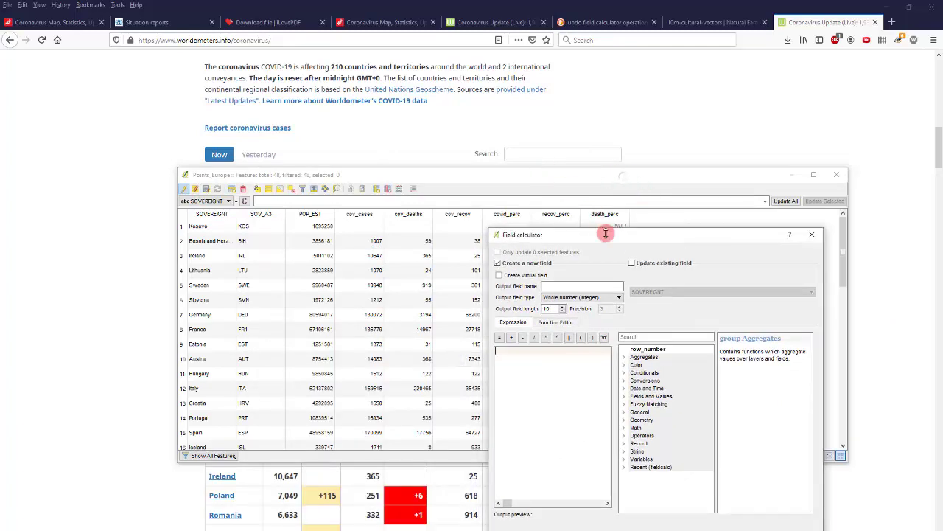
drag(608, 234, 215, 248)
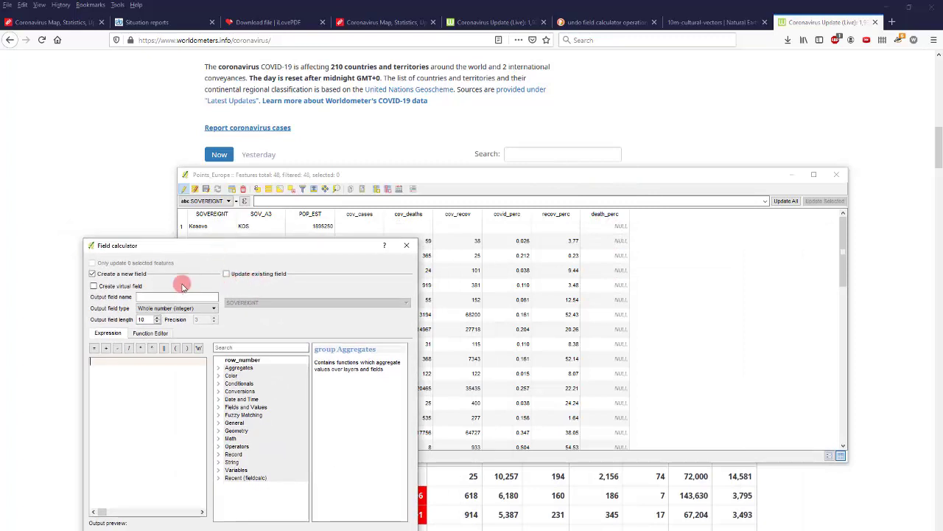
click(230, 274)
click(262, 302)
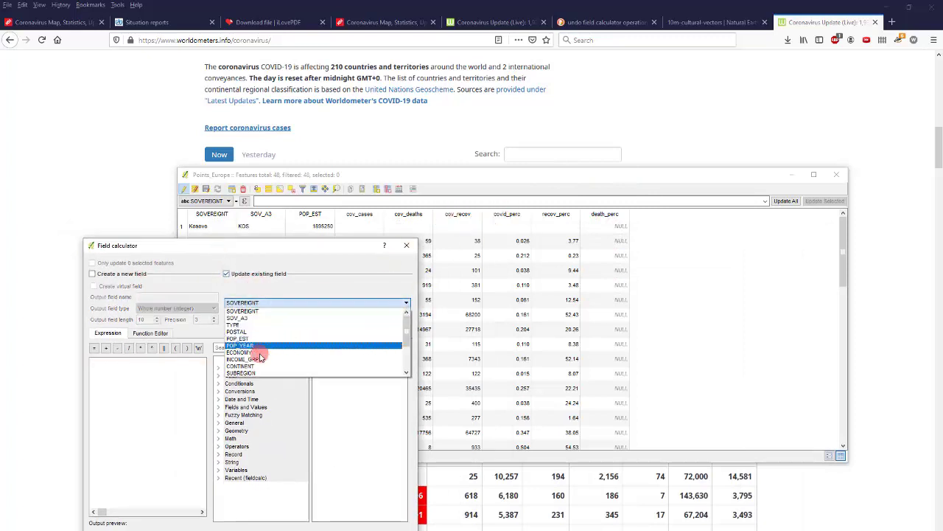
scroll(266, 359, down, 3)
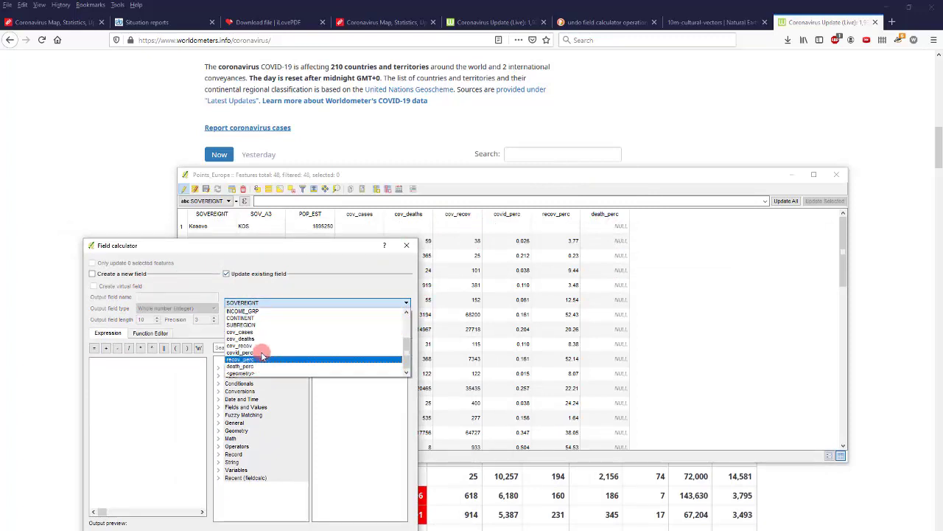
click(252, 352)
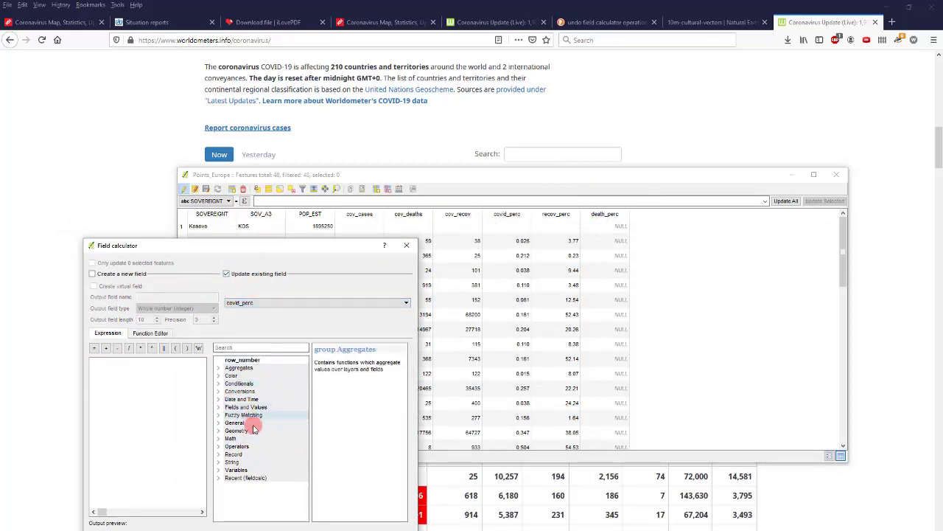
Step: Enter ("cov_cases" *100) as the start of the covid_perc expression, inserting cov_cases from the layer's fields
double_click(255, 407)
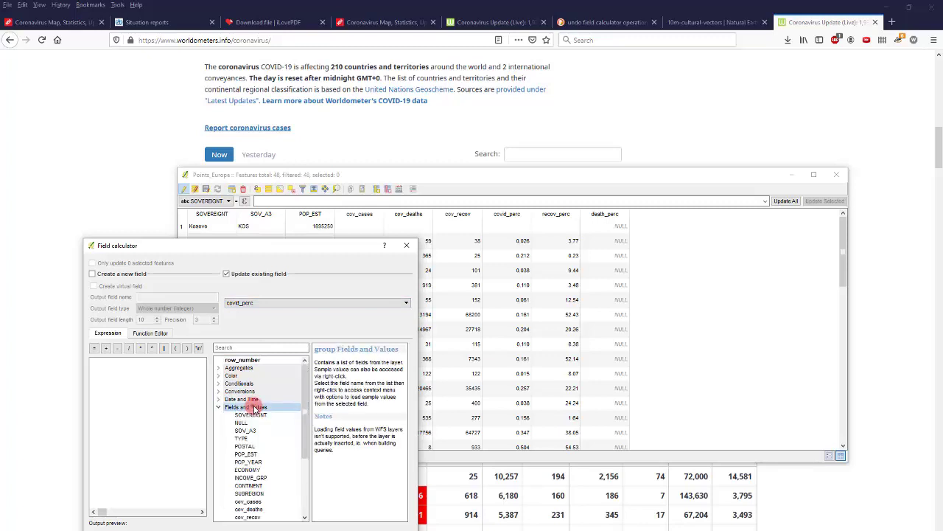
scroll(259, 455, down, 3)
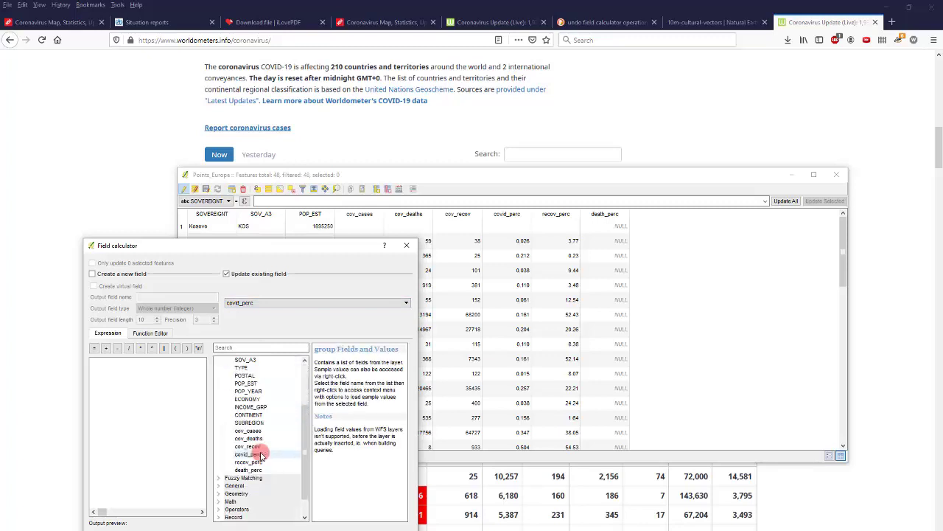
double_click(248, 431)
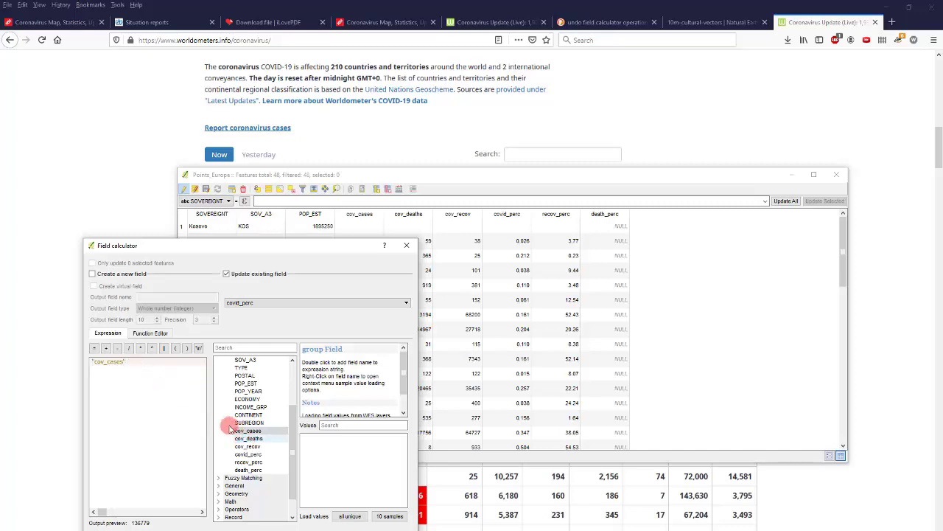
click(139, 348)
text(10)
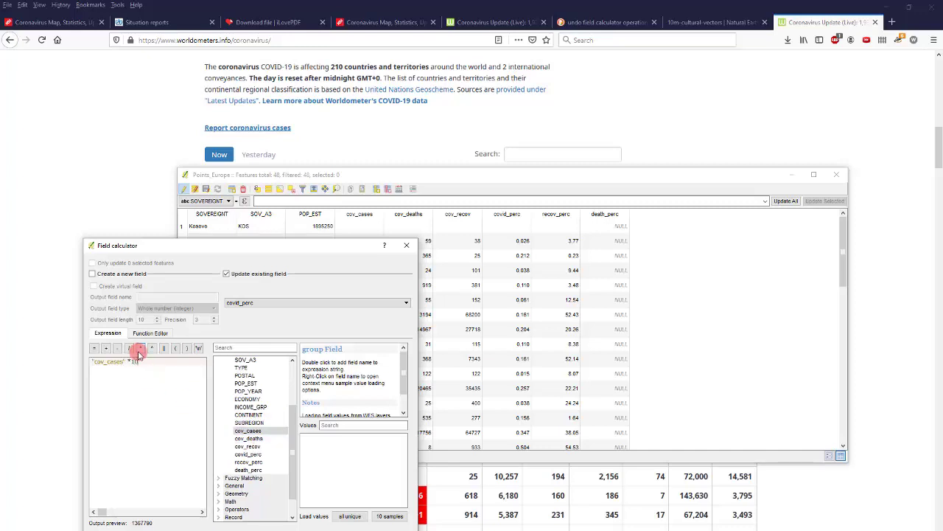
text(0))
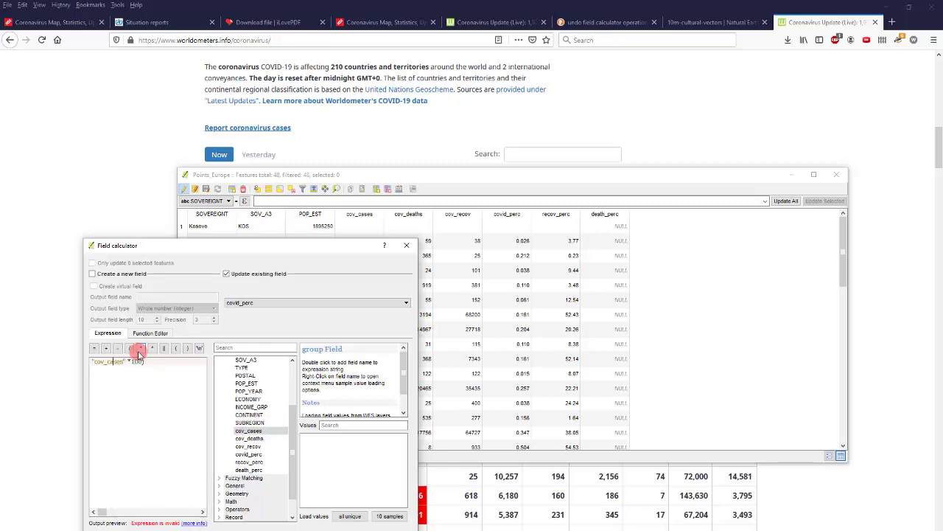
key(Home)
text(()
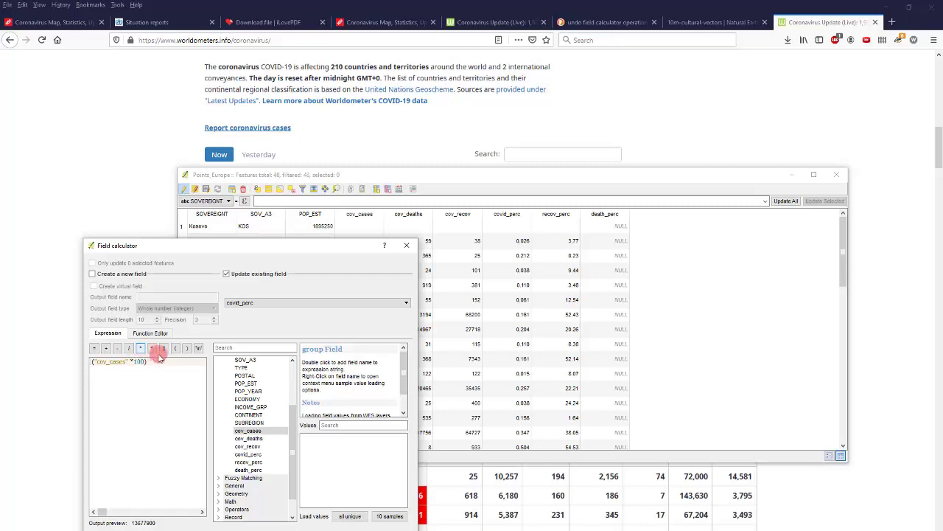
Step: Divide the expression by "POP_EST" and apply the calculation to covid_perc
click(168, 360)
text(/)
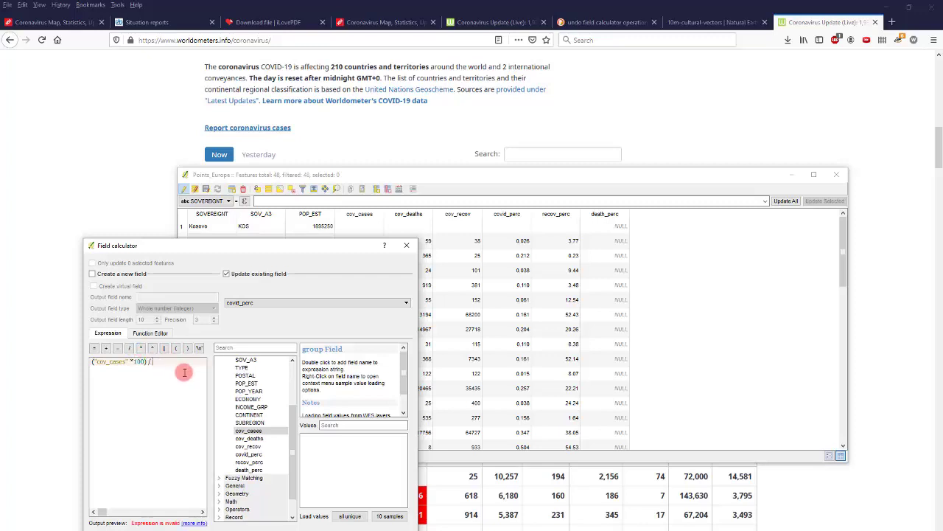
scroll(249, 449, up, 2)
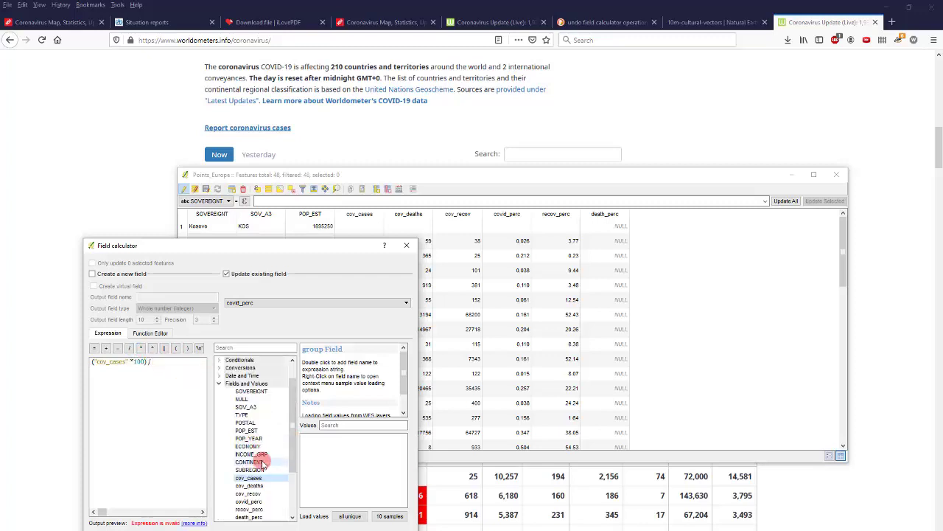
scroll(255, 472, down, 1)
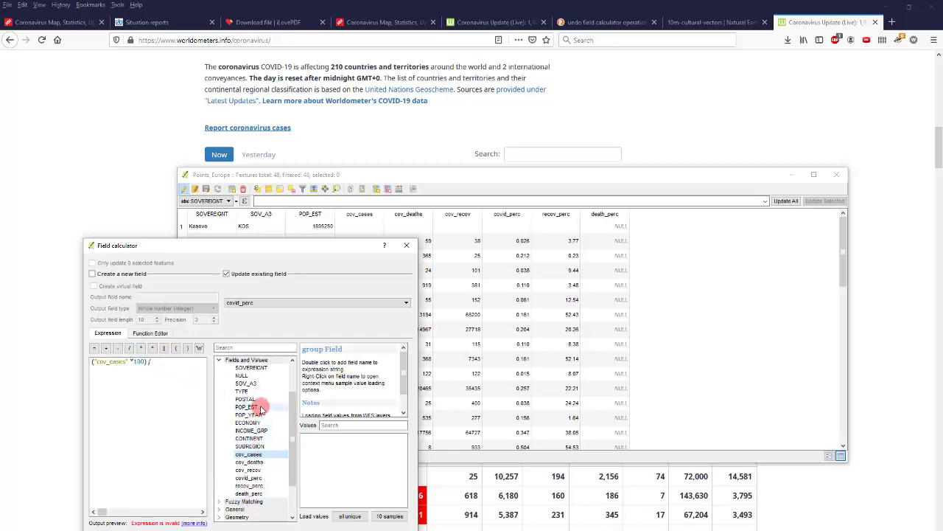
double_click(260, 408)
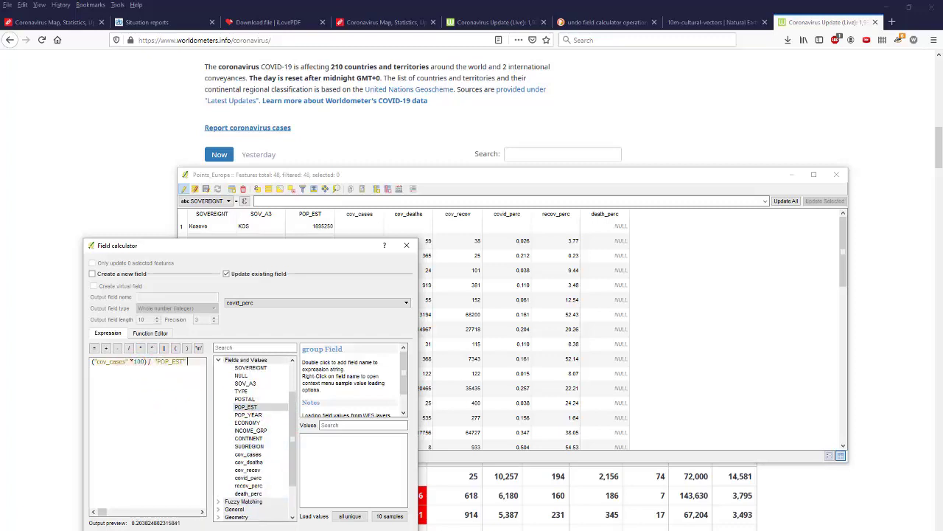
key(Return)
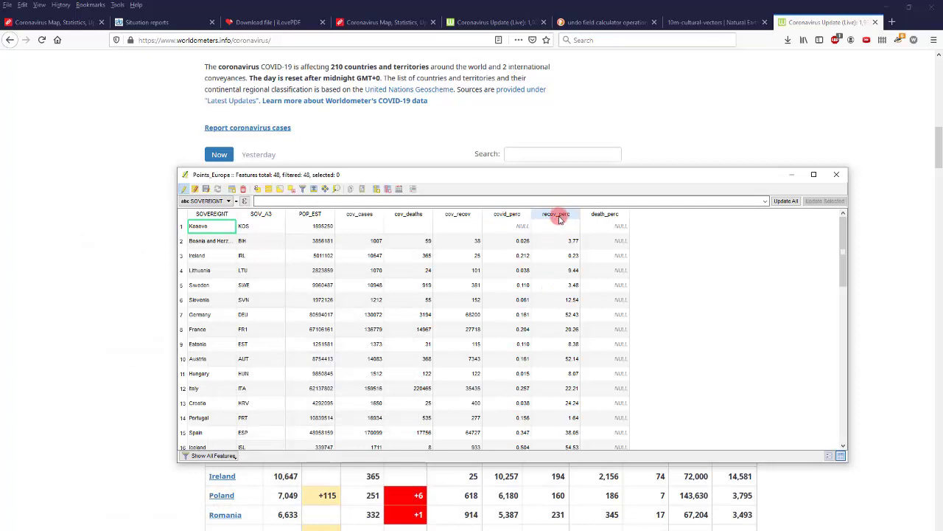
Step: Overwrite the existing recov_perc field with 0 for all features using the Field calculator
click(554, 243)
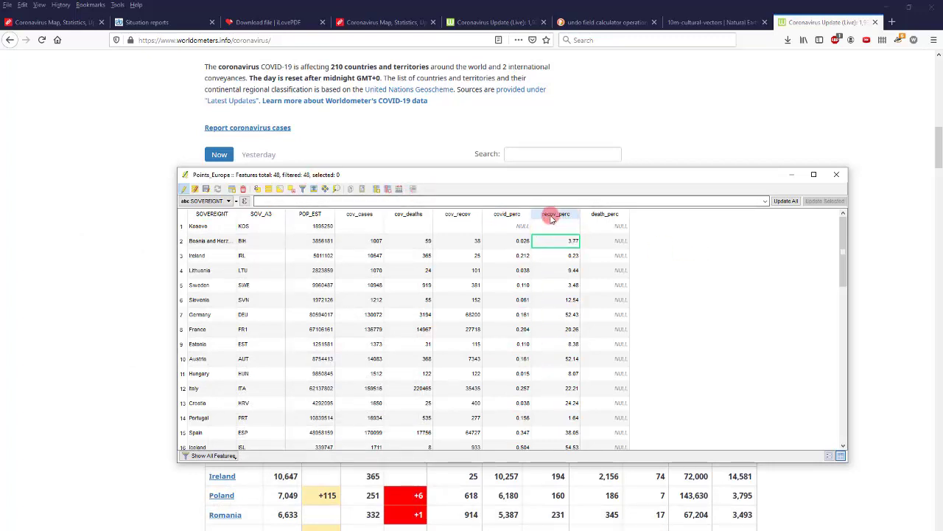
click(399, 188)
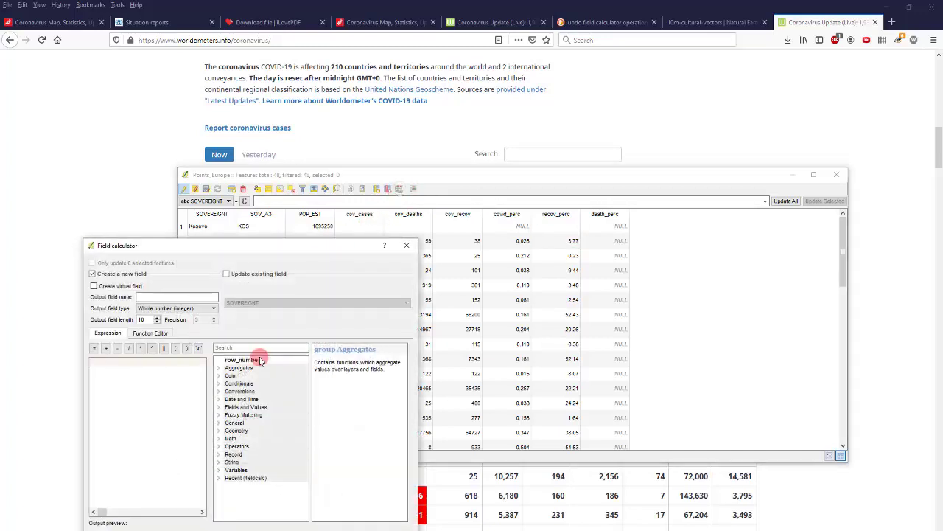
click(249, 277)
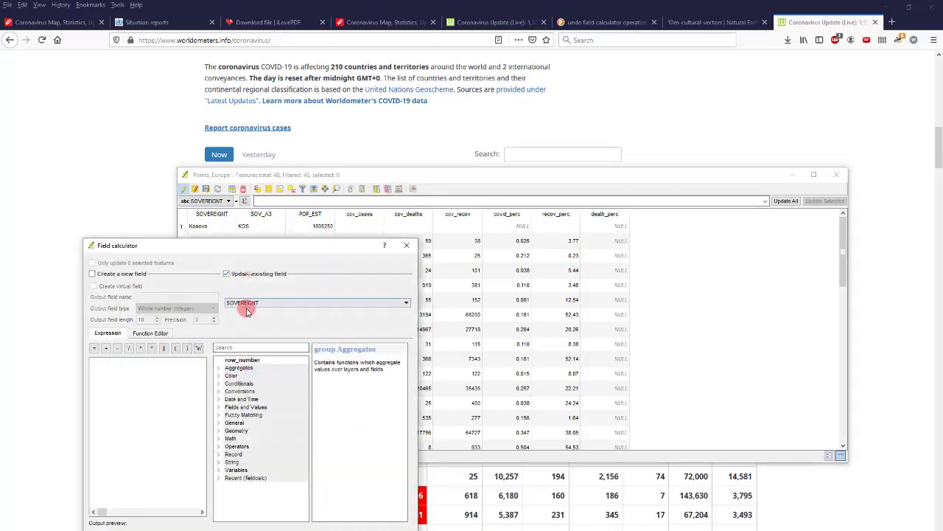
click(244, 302)
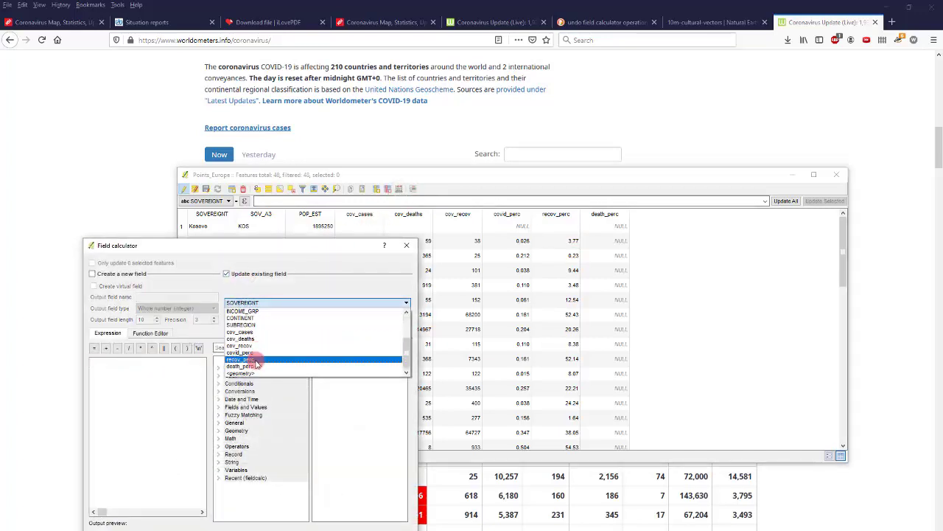
click(257, 360)
click(164, 368)
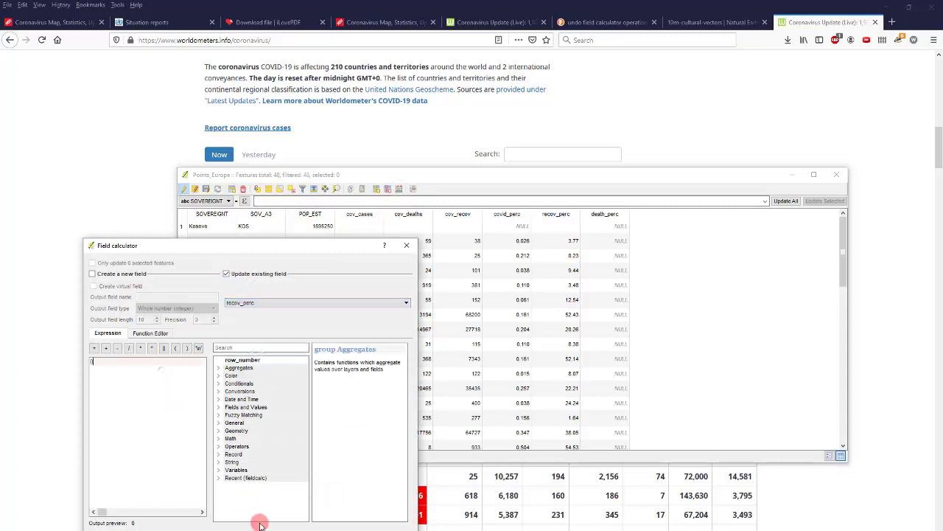
click(295, 530)
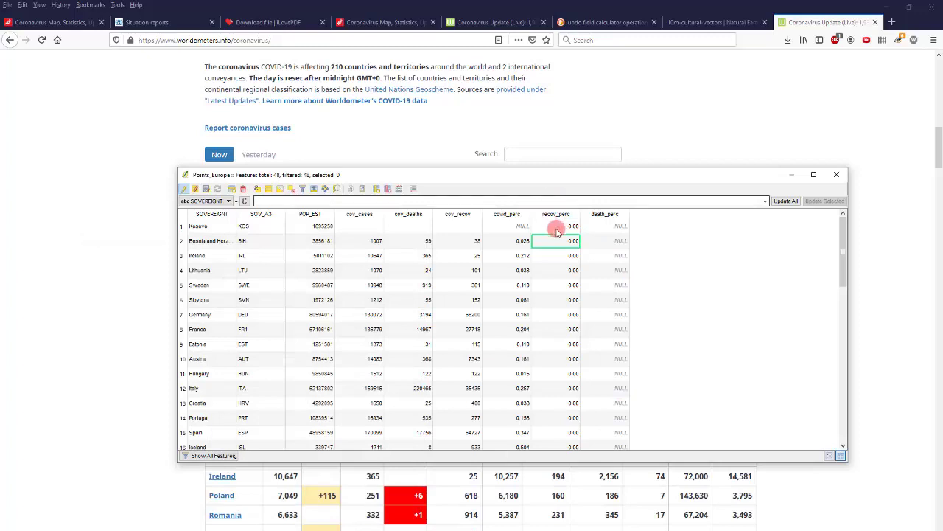
Step: Reopen the Field calculator and build the recovery percentage expression ("cov_recov" *100)/ "cov_cases"
click(395, 192)
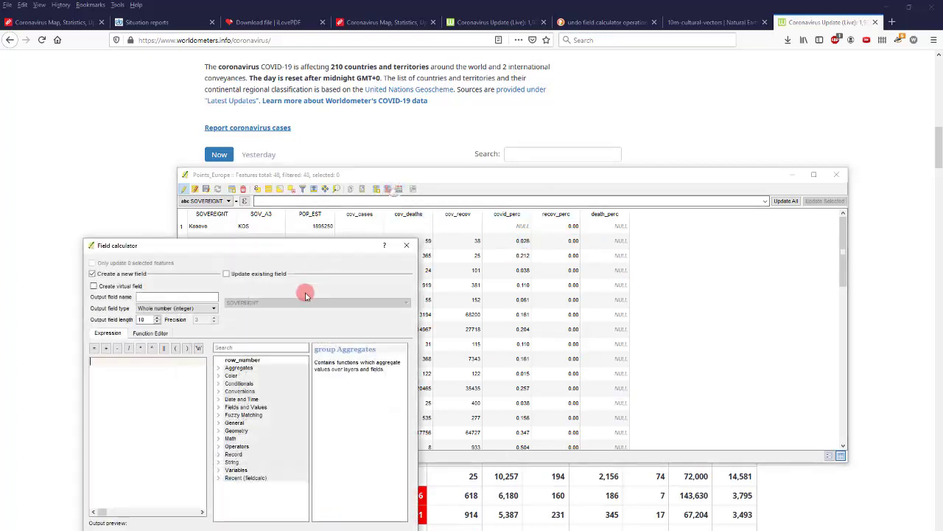
double_click(270, 409)
scroll(270, 428, down, 3)
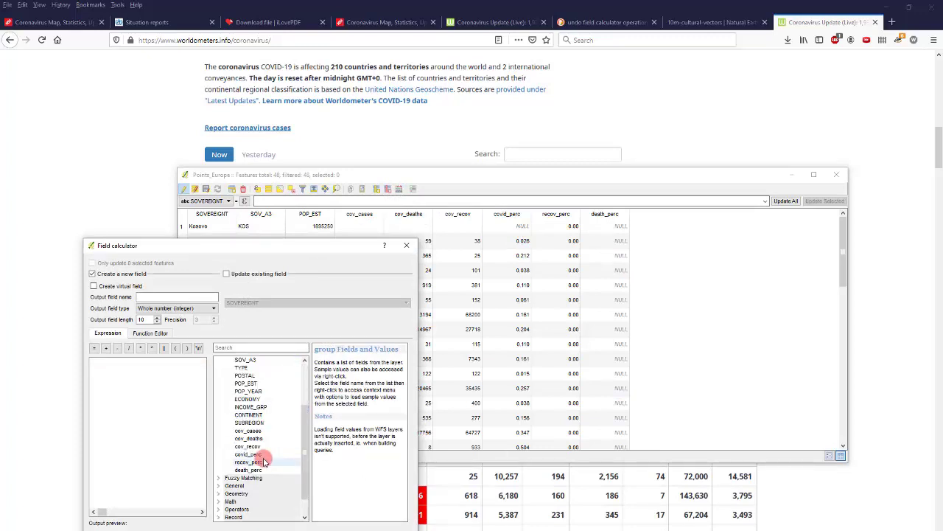
double_click(248, 446)
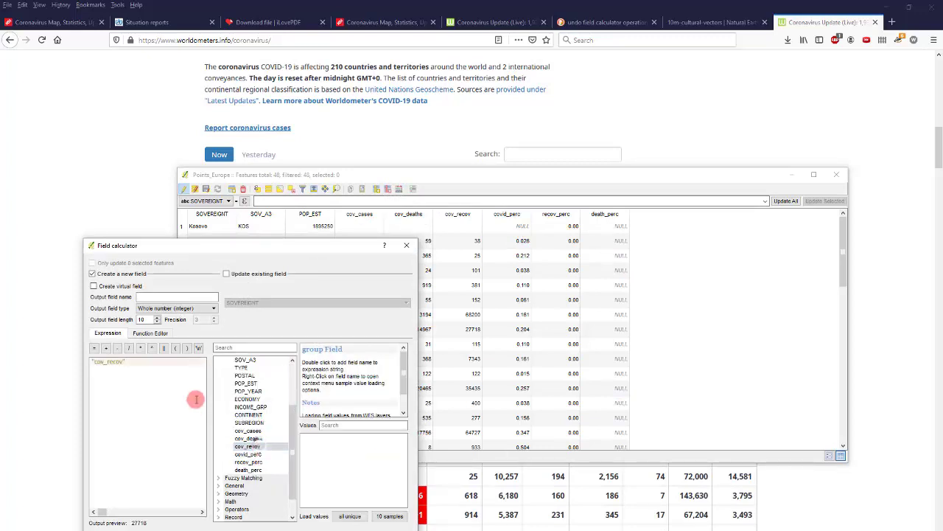
text(*100)
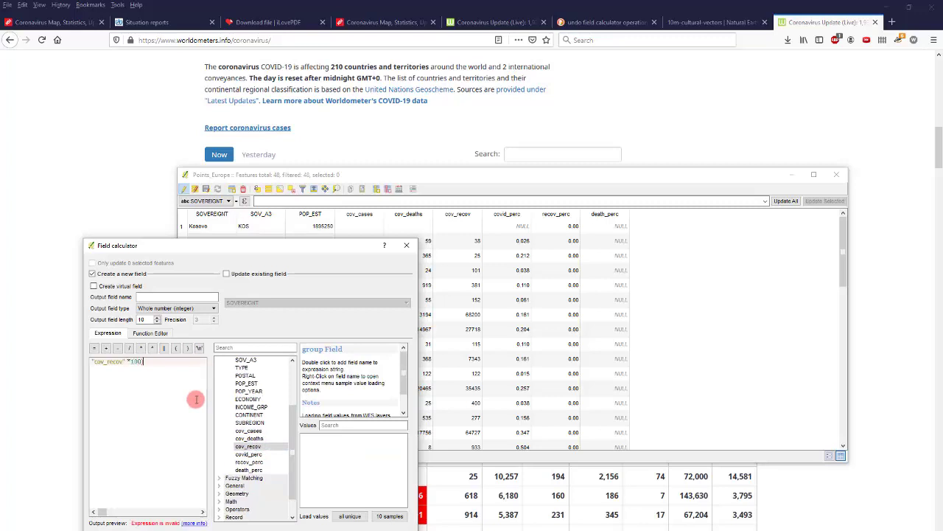
text())
key(Home)
text(()
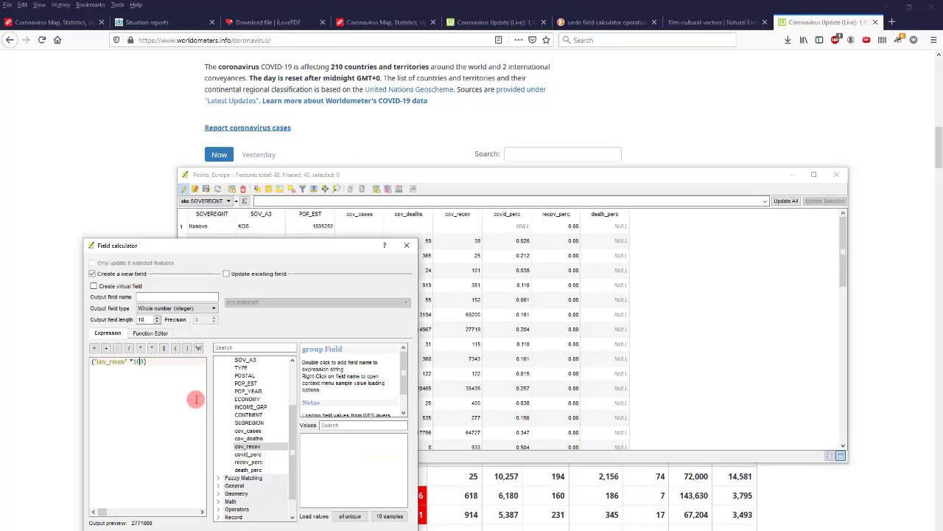
text(/)
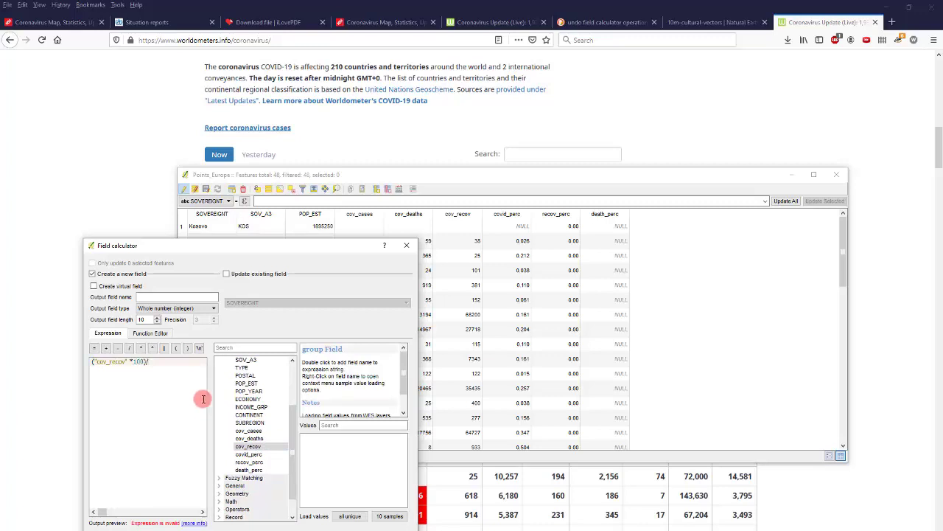
double_click(255, 430)
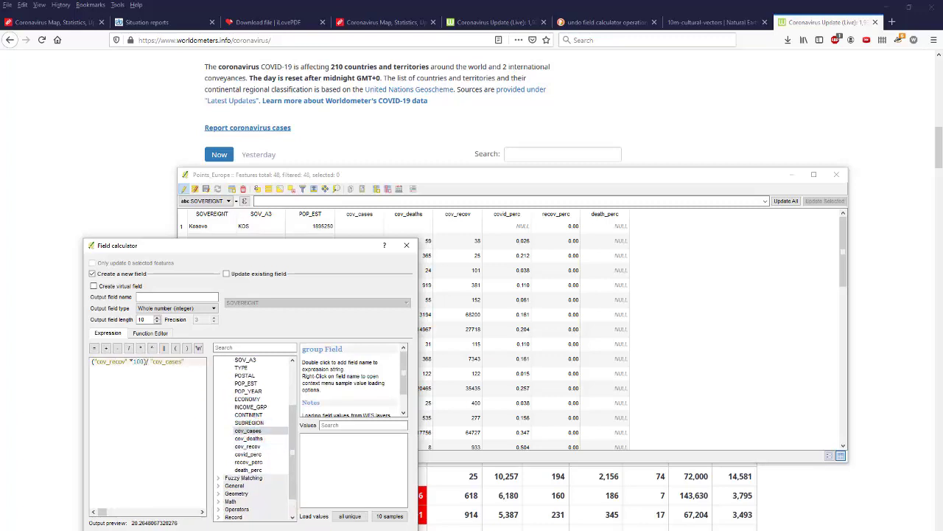
Step: Set the calculation to update the existing recov_perc field and apply it
click(255, 276)
click(254, 303)
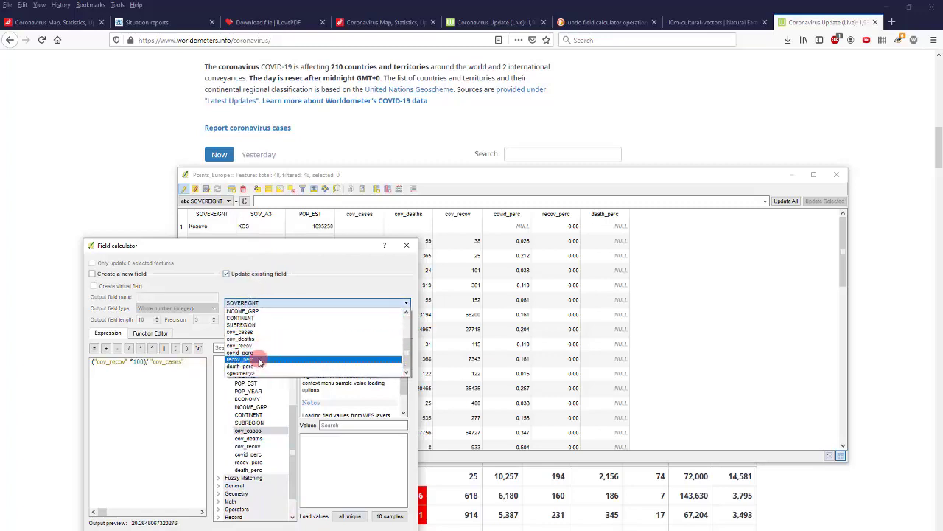
click(259, 361)
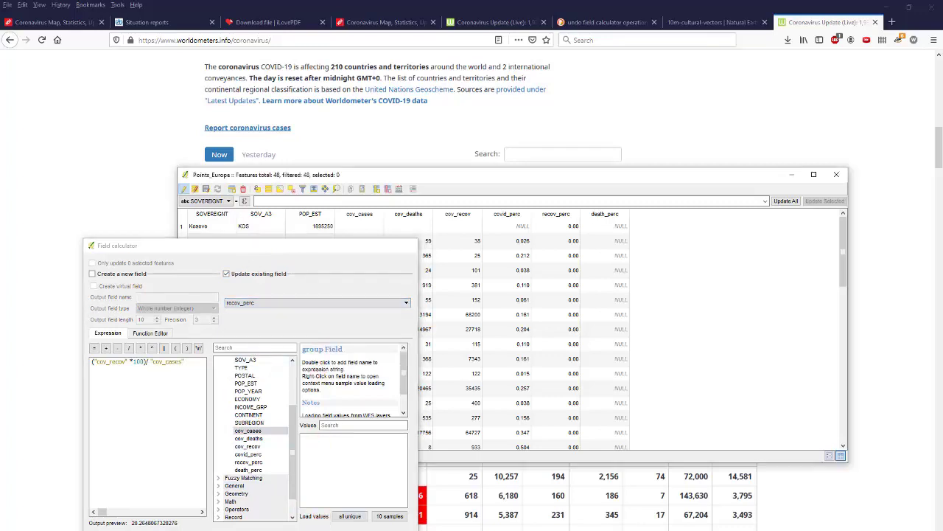
key(Return)
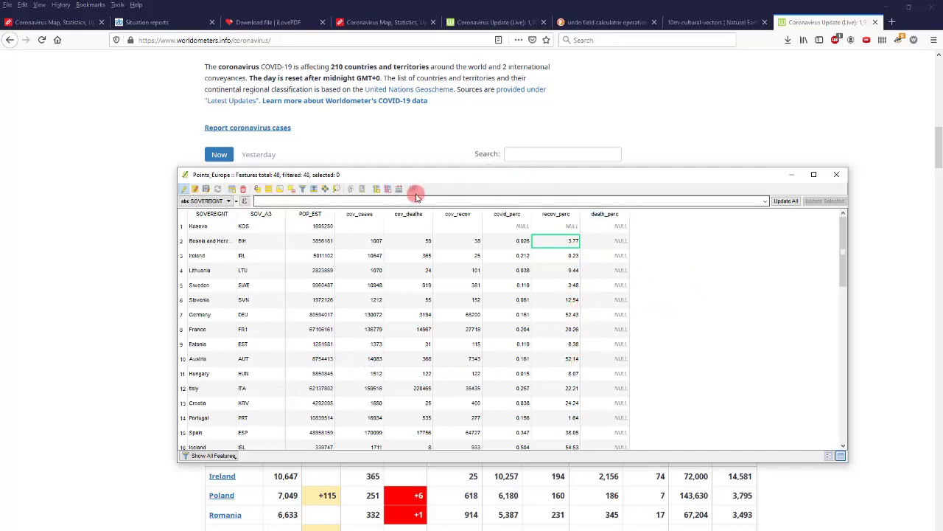
Step: Open the Field calculator again and set it to update the existing death_perc field
click(398, 190)
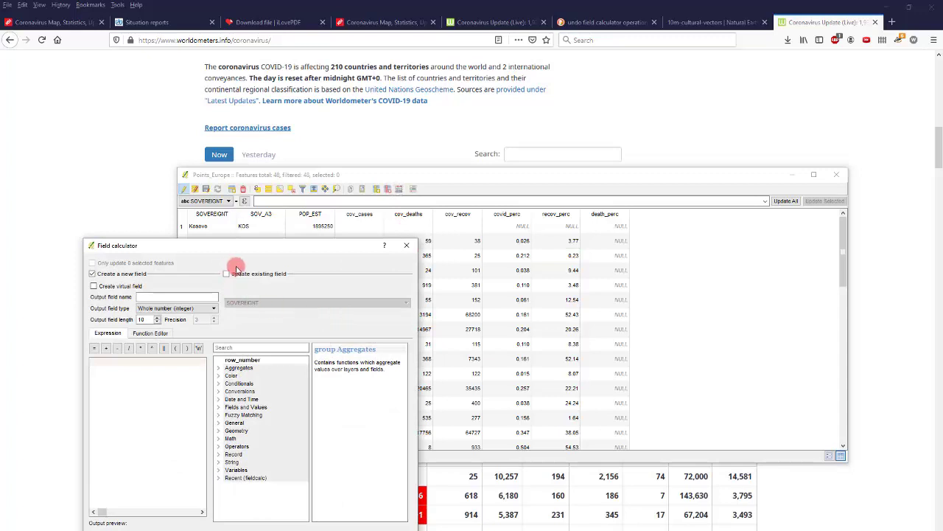
click(241, 273)
click(253, 303)
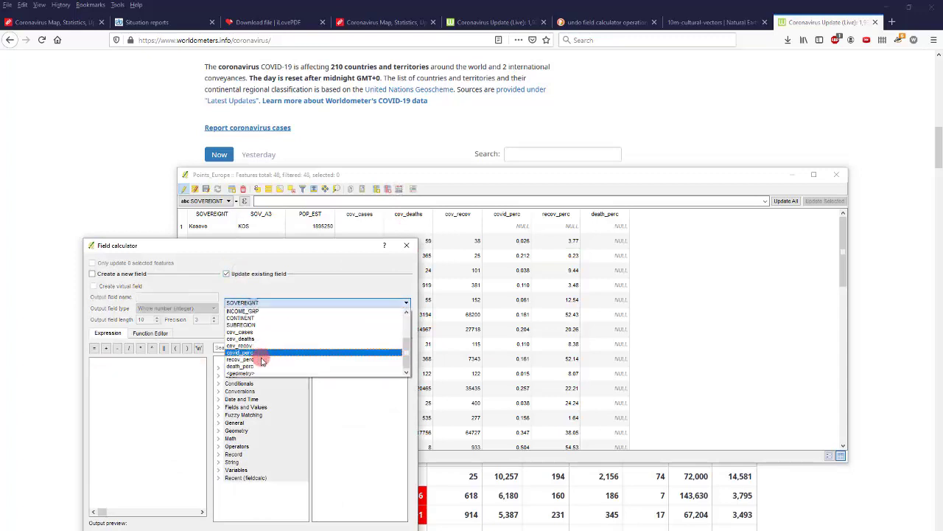
click(264, 367)
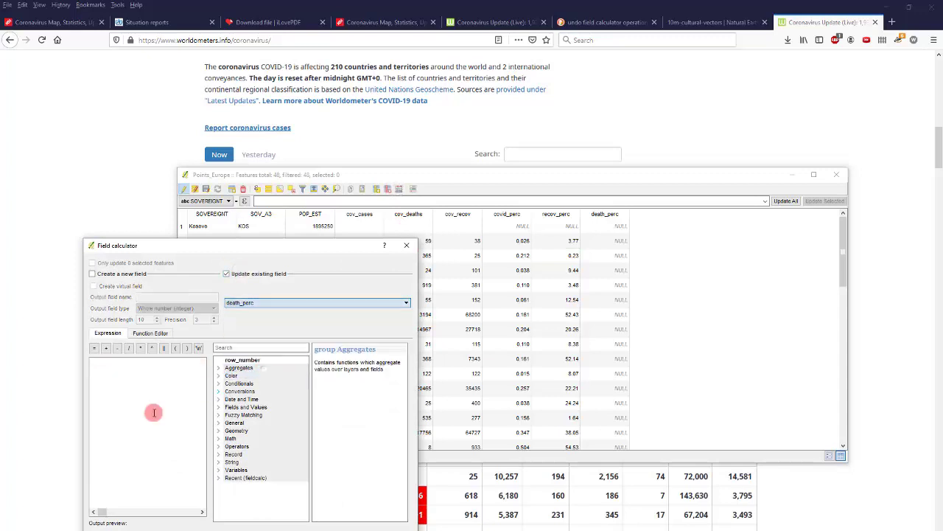
Step: Build the expression ("cov_deaths" *100) / "cov_cases" from the layer fields and apply it to the death_perc field
double_click(258, 409)
scroll(260, 416, down, 3)
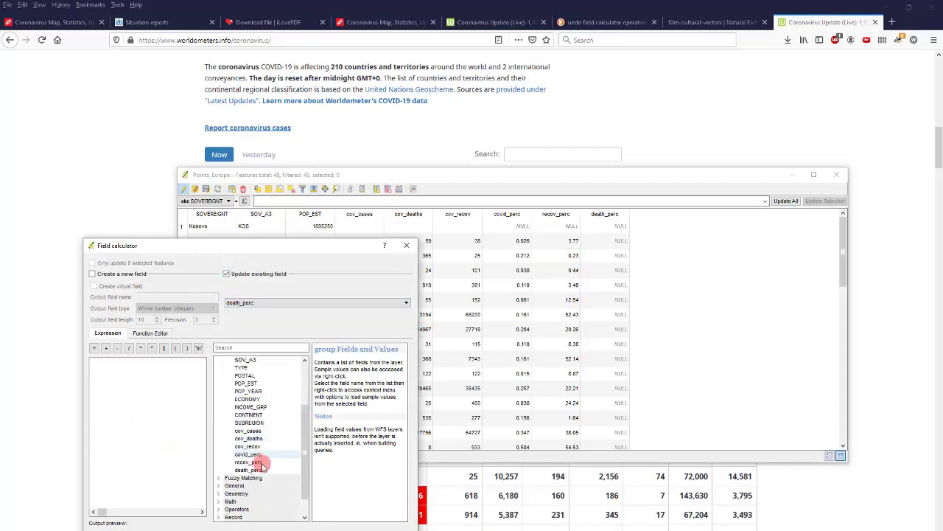
double_click(249, 438)
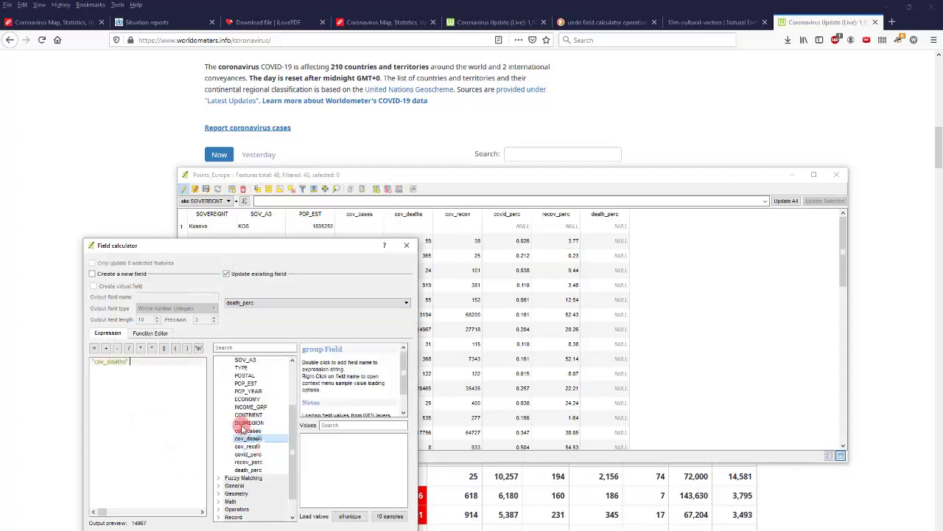
text(*100)
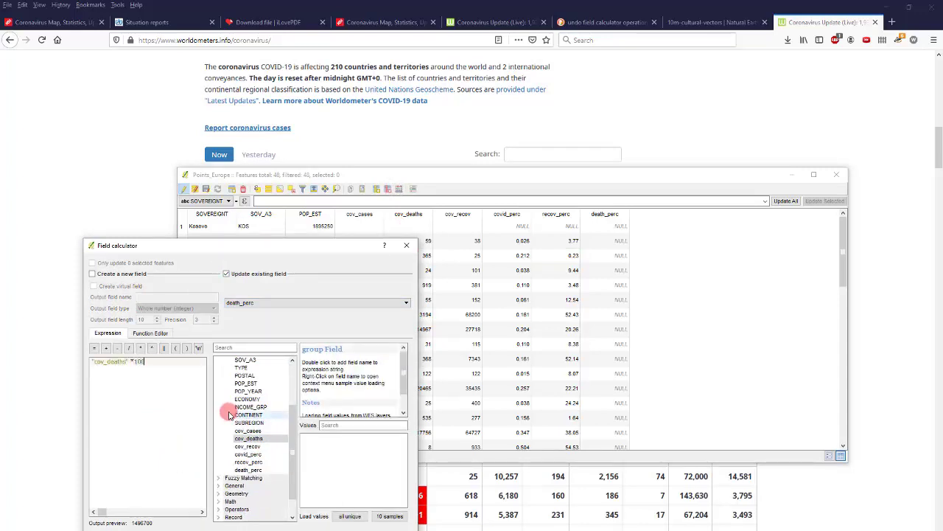
text())
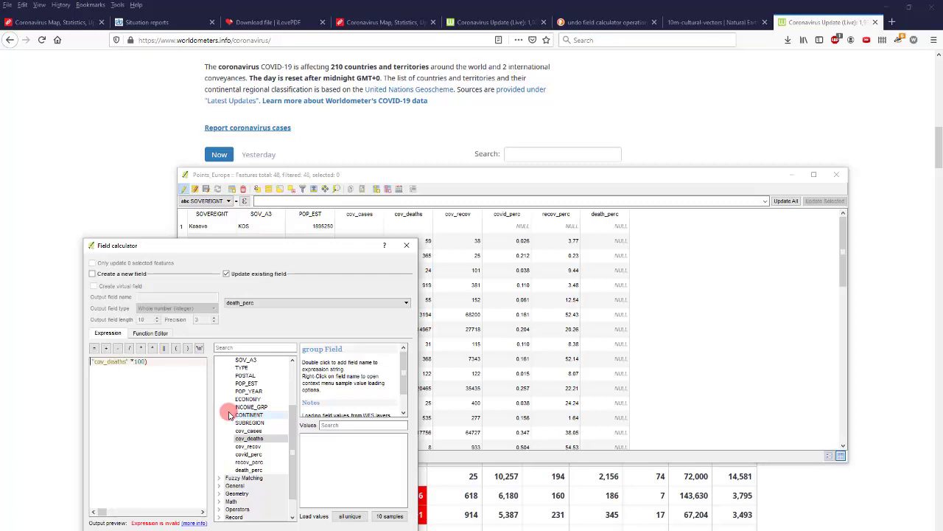
text(()
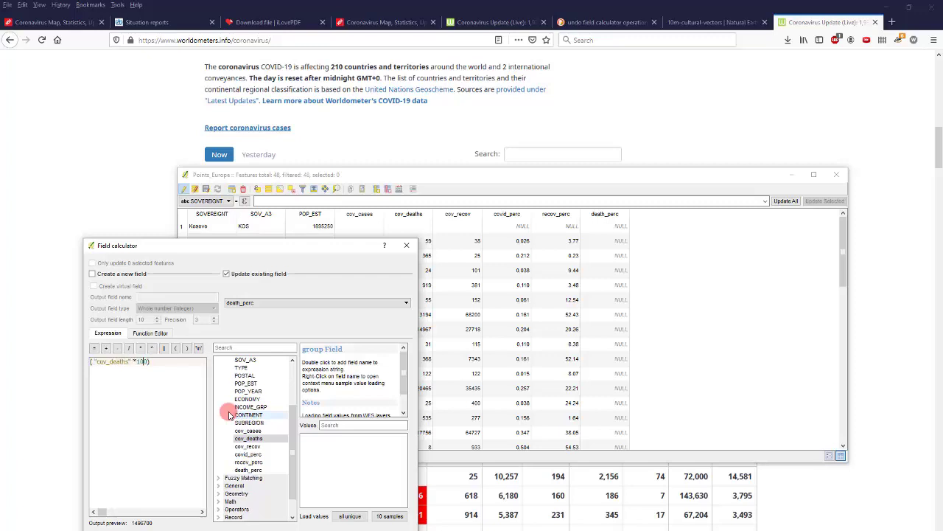
text( /)
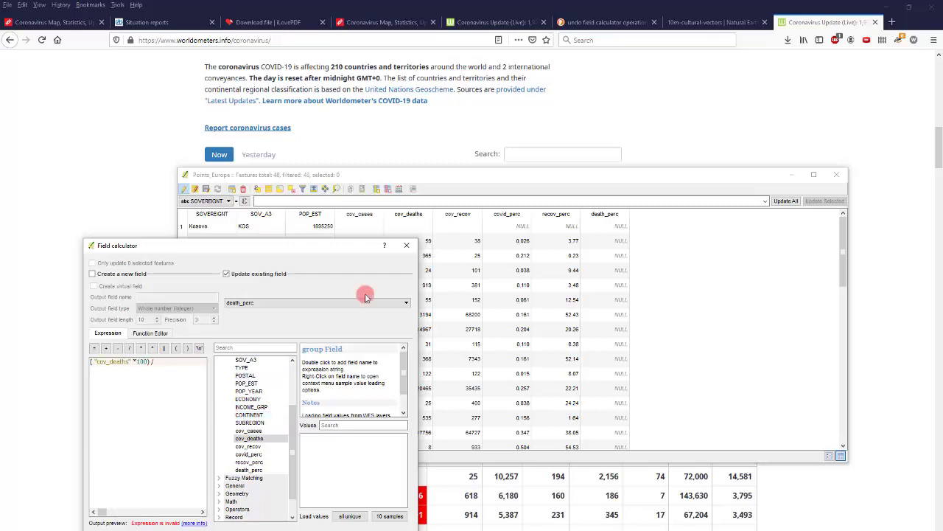
double_click(247, 430)
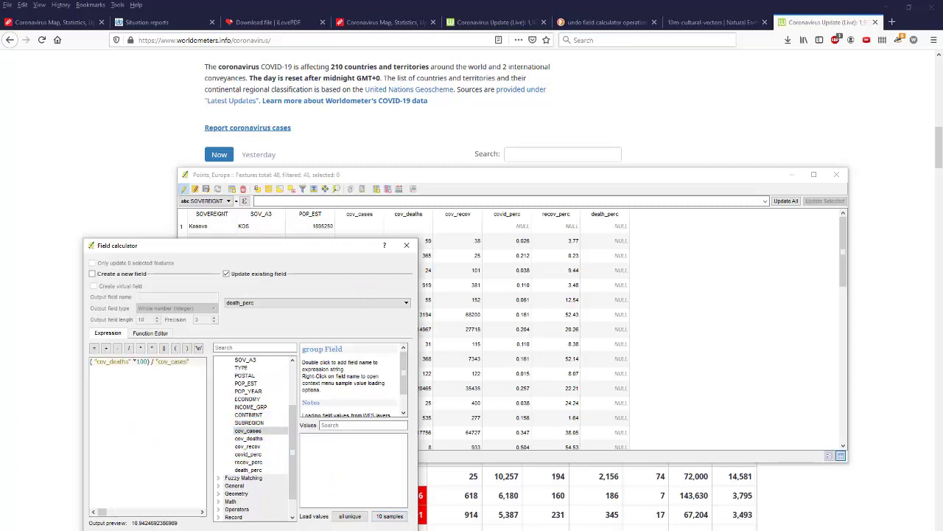
key(Return)
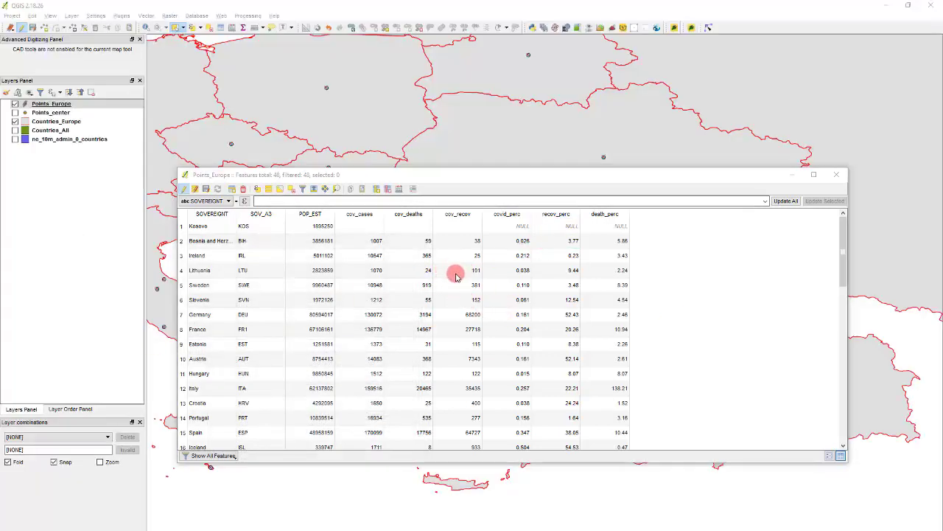
Step: Minimize the Points_Europe attribute table and view the European country points on the map
click(748, 252)
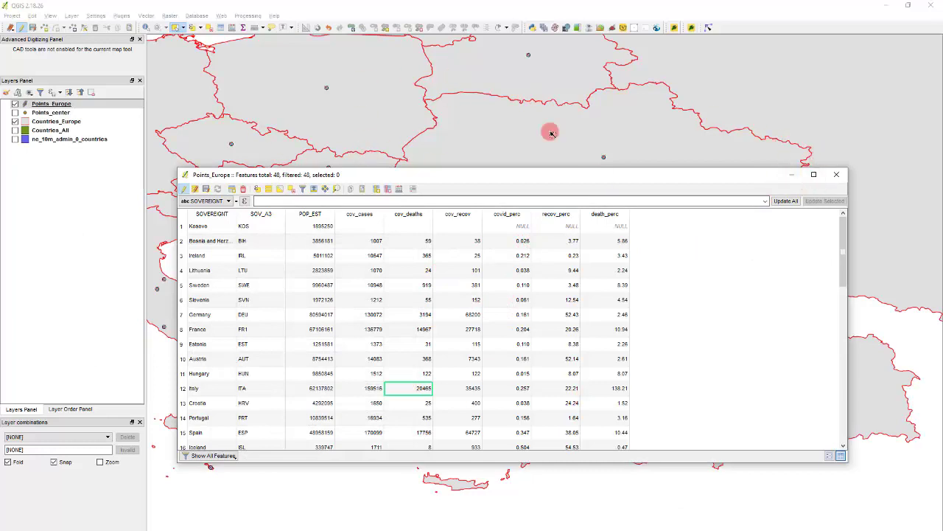
click(793, 177)
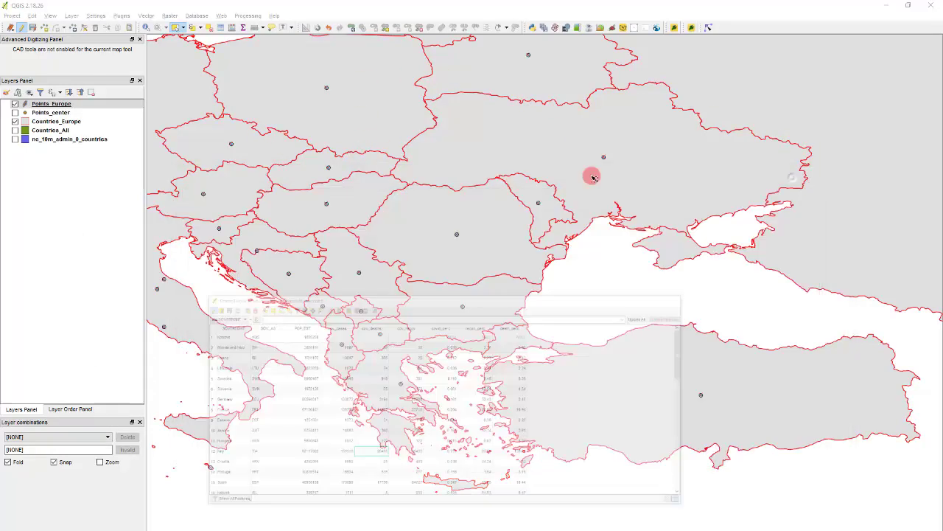
scroll(558, 271, down, 1)
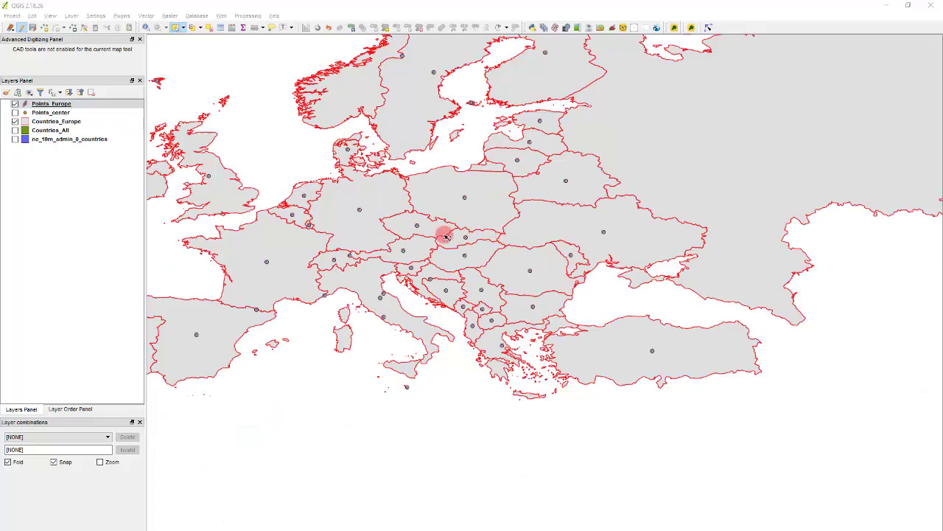
scroll(583, 278, up, 1)
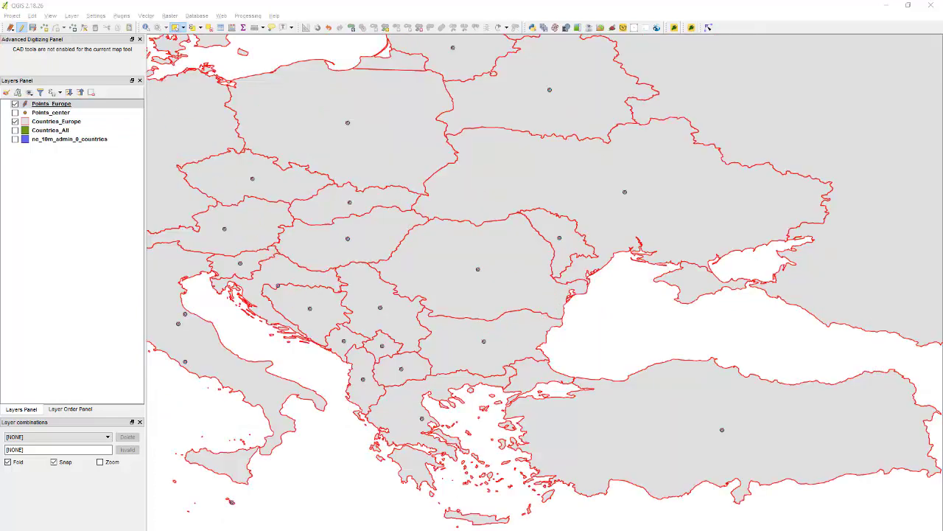
Step: Switch to the coronavirus-map.com page in the browser and examine Europe on its world map
drag(0, 79, 448, 0)
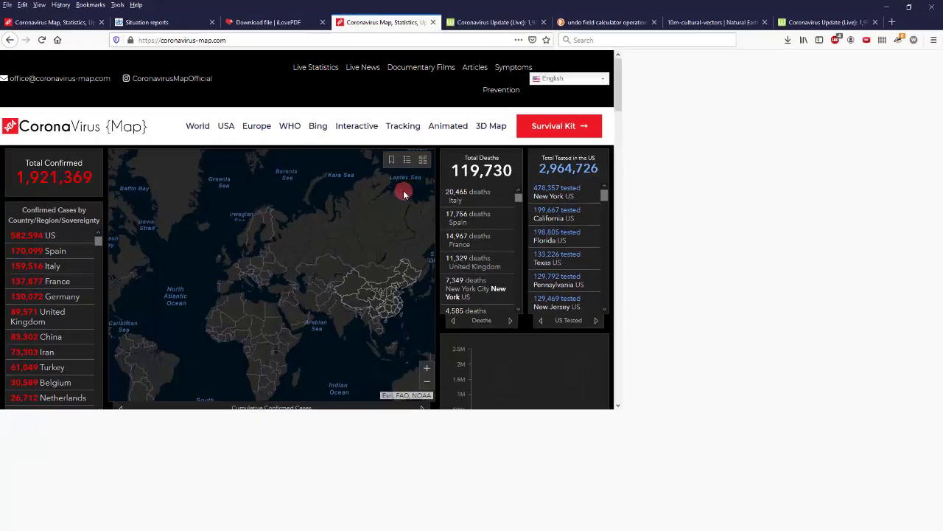
scroll(257, 260, up, 2)
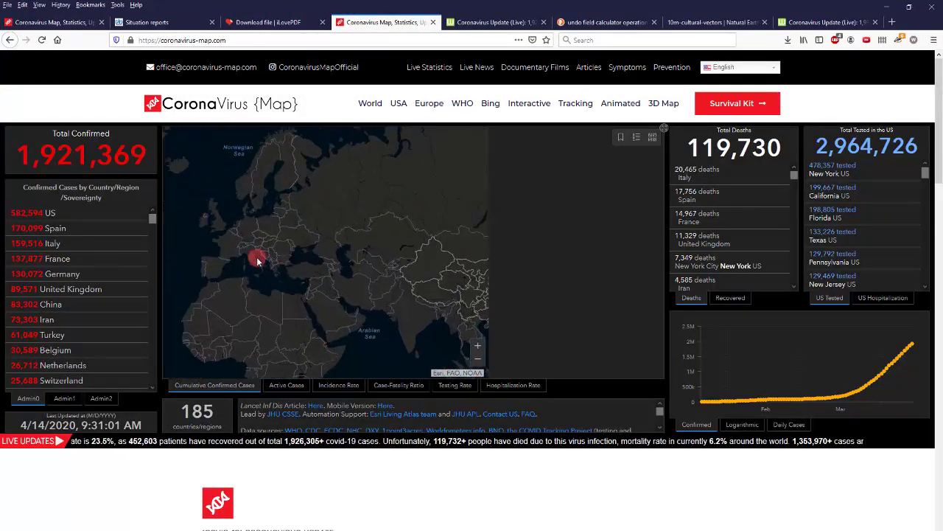
scroll(257, 261, up, 1)
drag(212, 257, 375, 261)
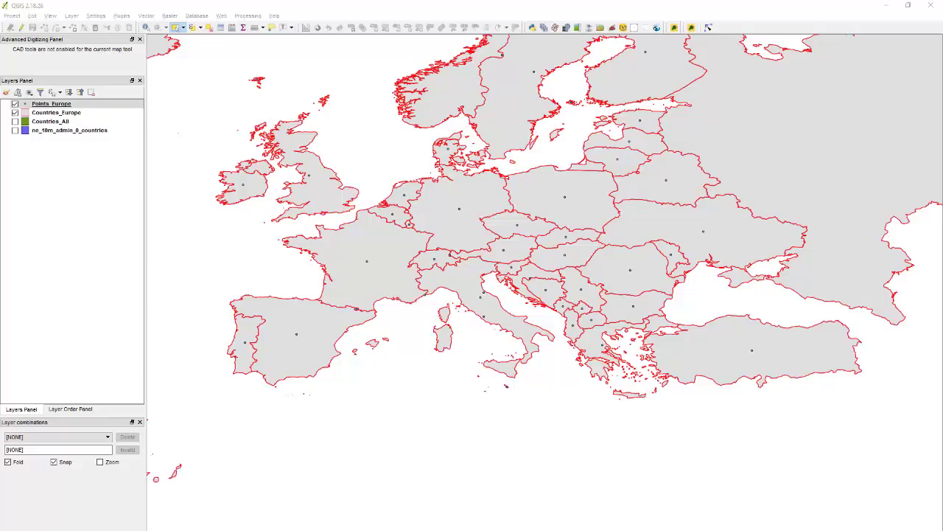
Step: Open the style properties of the Points_Europe layer and change the symbology from single symbol to Graduated
click(52, 105)
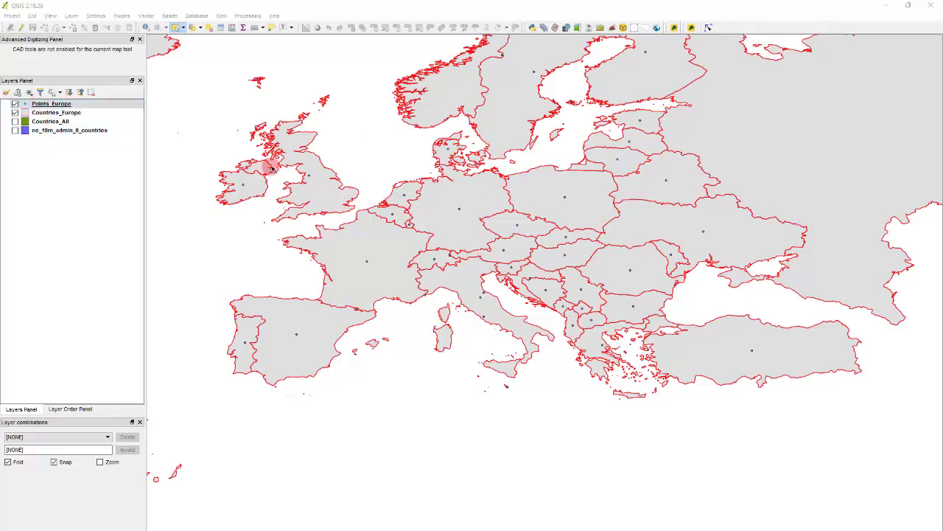
click(76, 107)
double_click(77, 107)
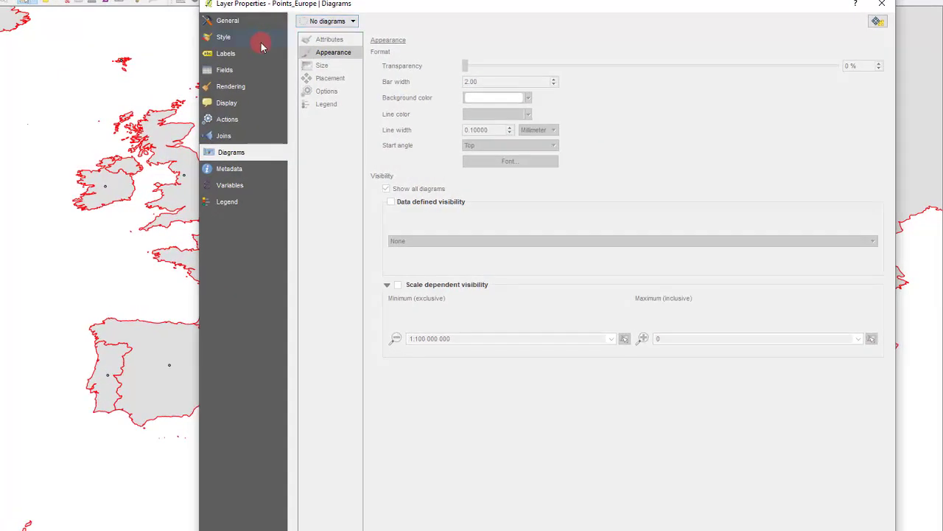
click(224, 37)
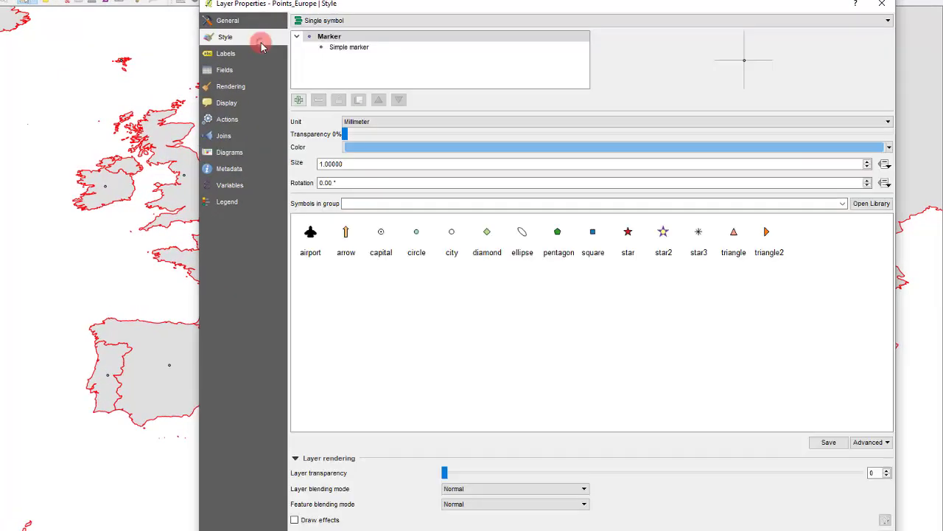
click(323, 20)
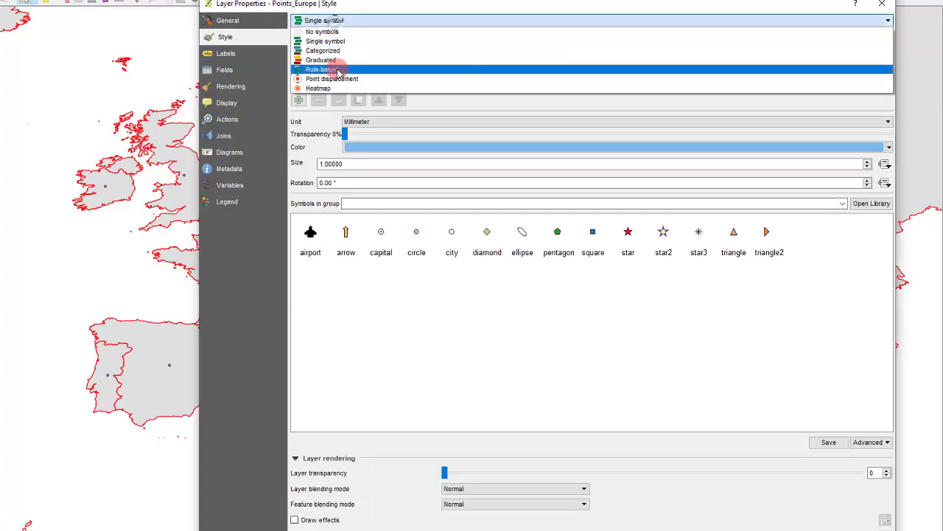
click(337, 62)
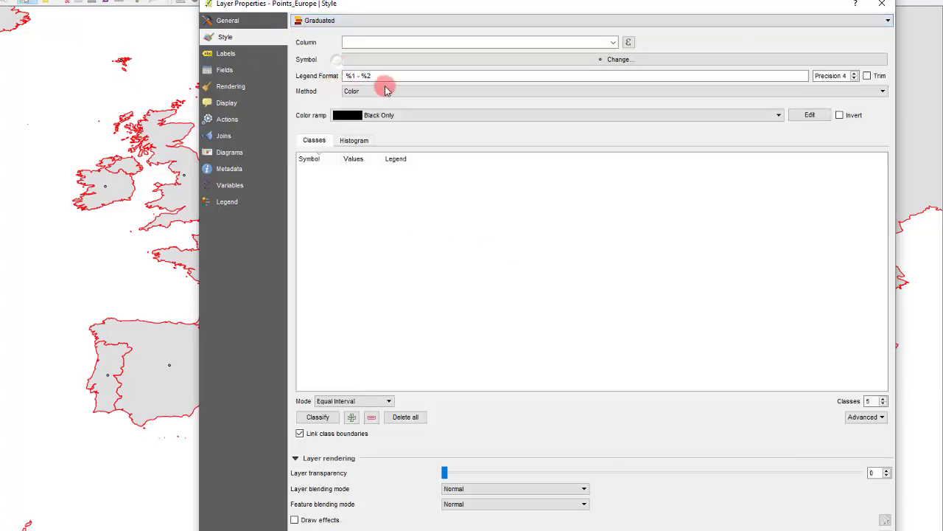
Step: Graduate the points by the cov_cases column using the Size method
click(613, 41)
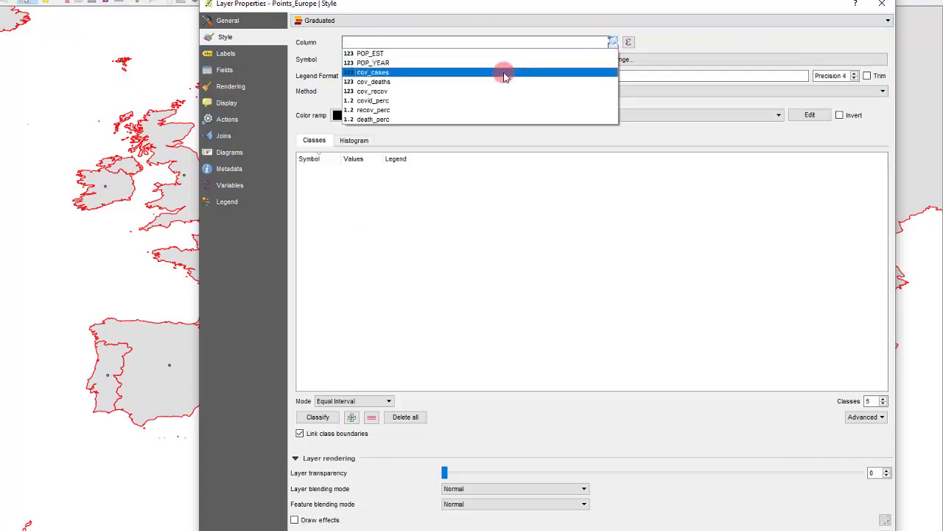
click(458, 72)
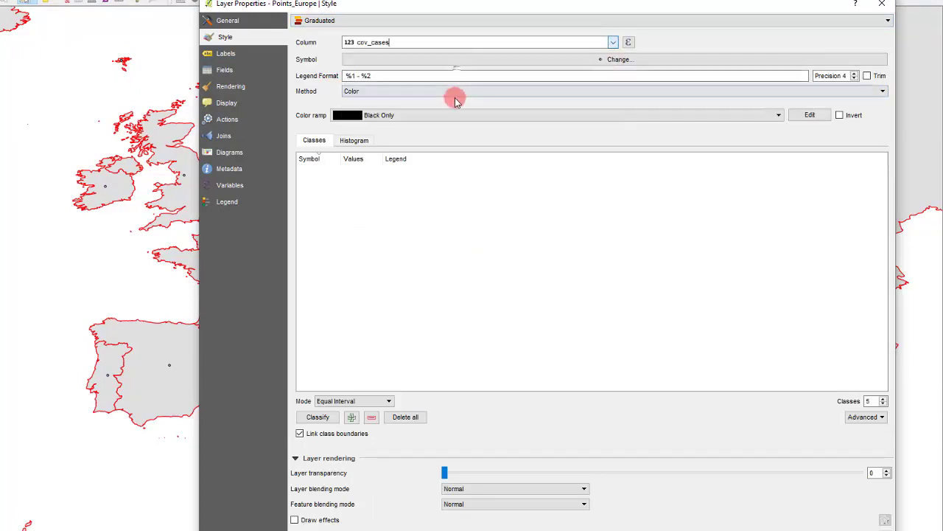
click(409, 90)
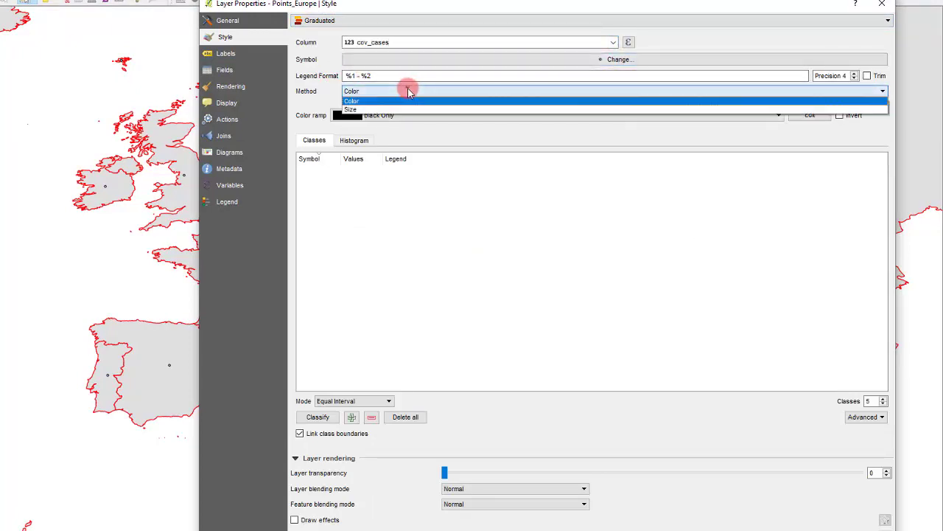
click(361, 110)
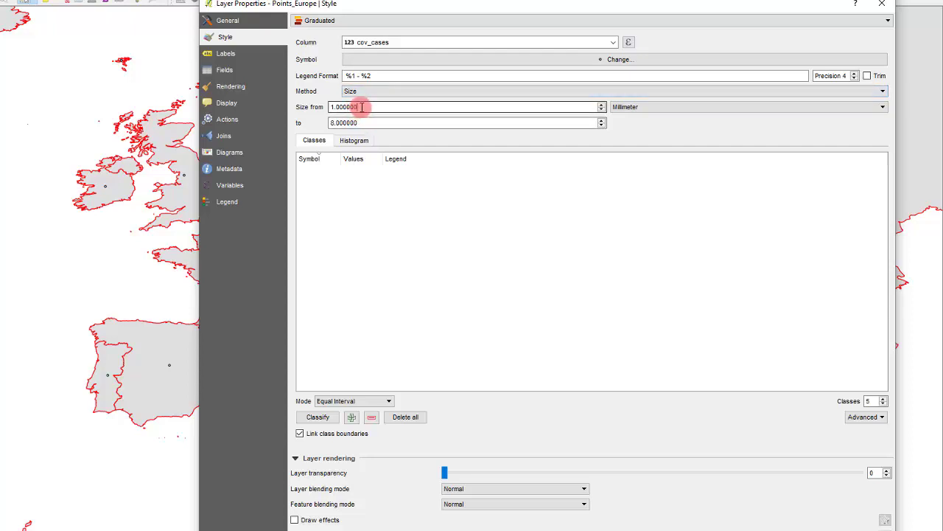
Step: Set the graduated symbol size range from 0.5 to 6 millimetres
drag(362, 109, 608, 109)
click(620, 107)
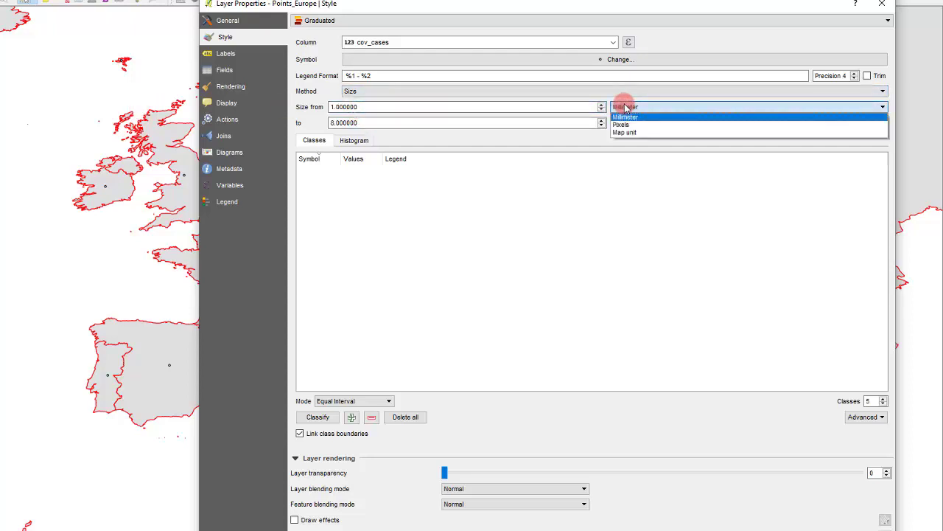
click(394, 108)
text(0.5)
drag(395, 108, 380, 127)
click(339, 126)
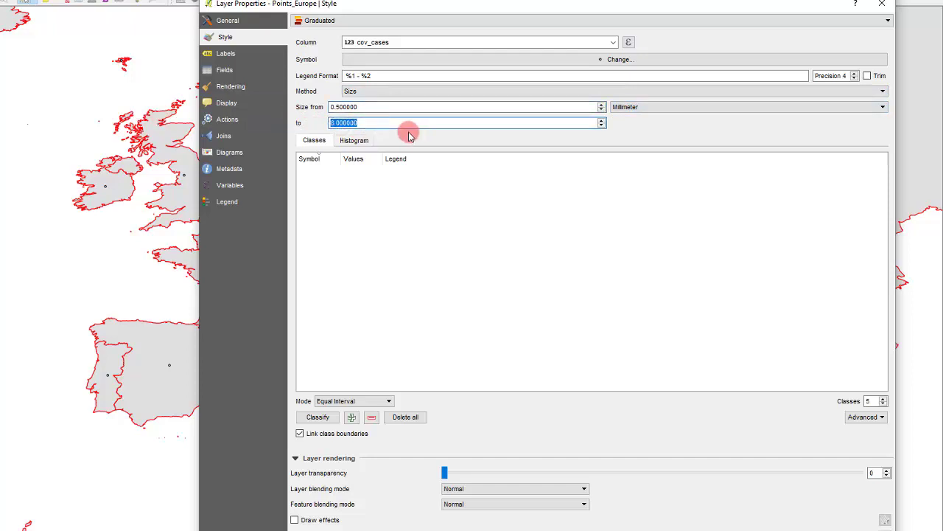
text(6)
click(369, 107)
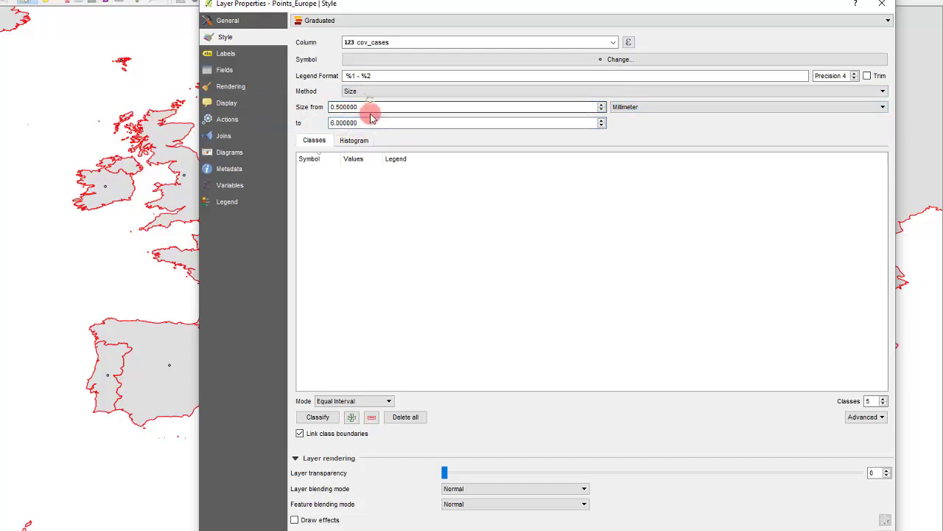
Step: Classify the case values with Natural Breaks (Jenks) into 10 classes
click(336, 401)
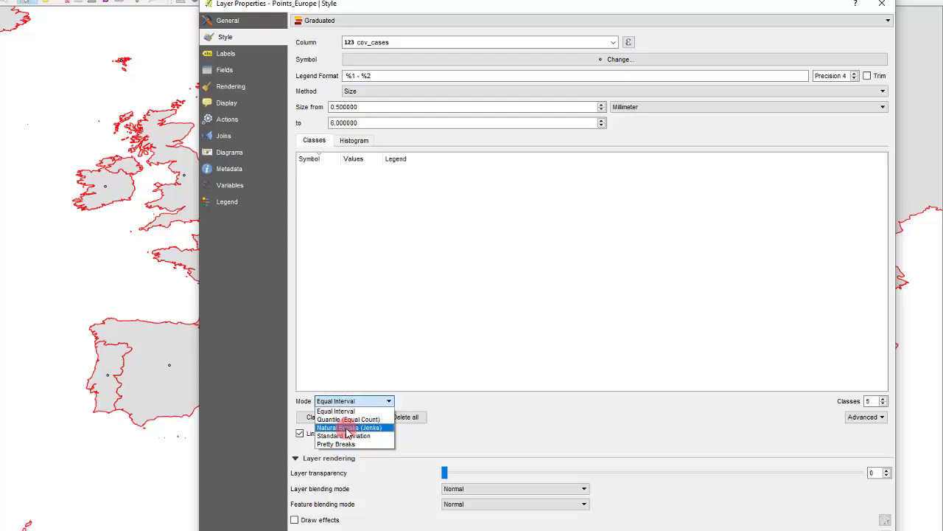
click(347, 428)
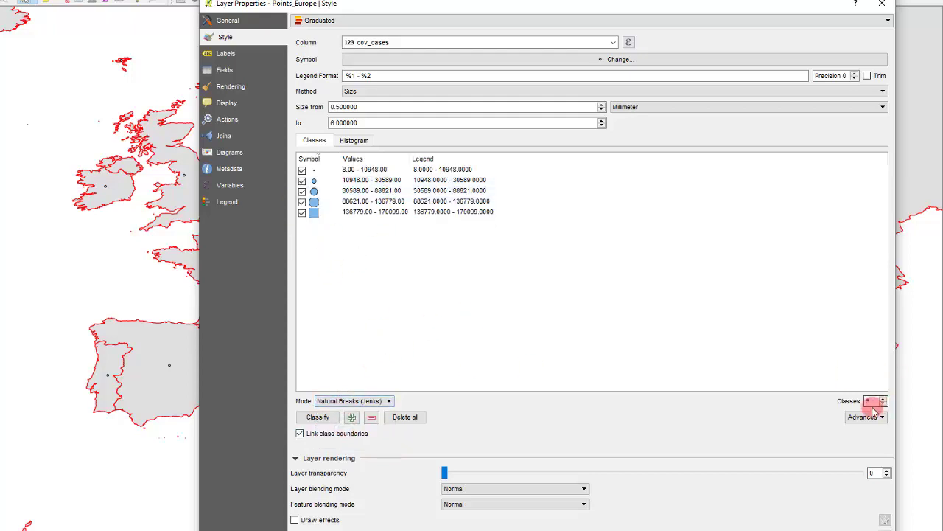
text(10)
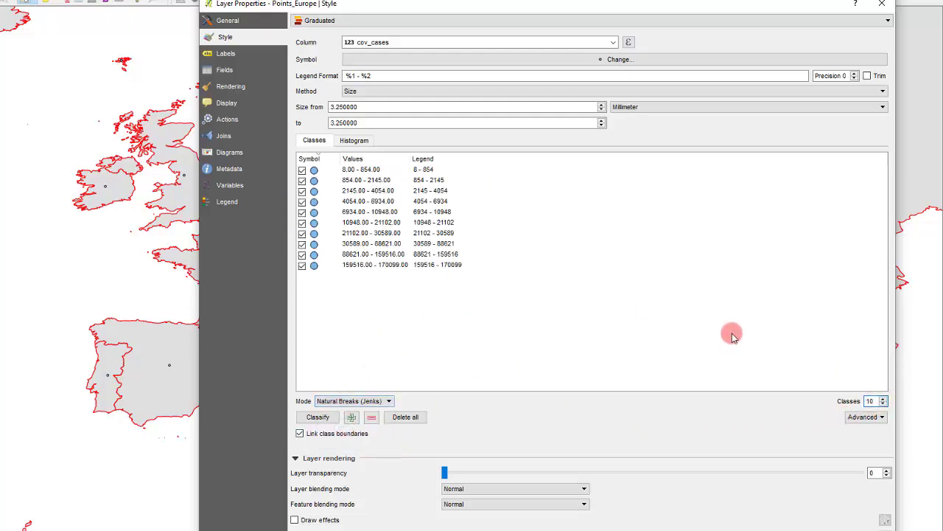
Step: Enter symbol sizes from 0.5 to 6 again for the 10 classes, reclassify, and apply the style to the map
double_click(369, 107)
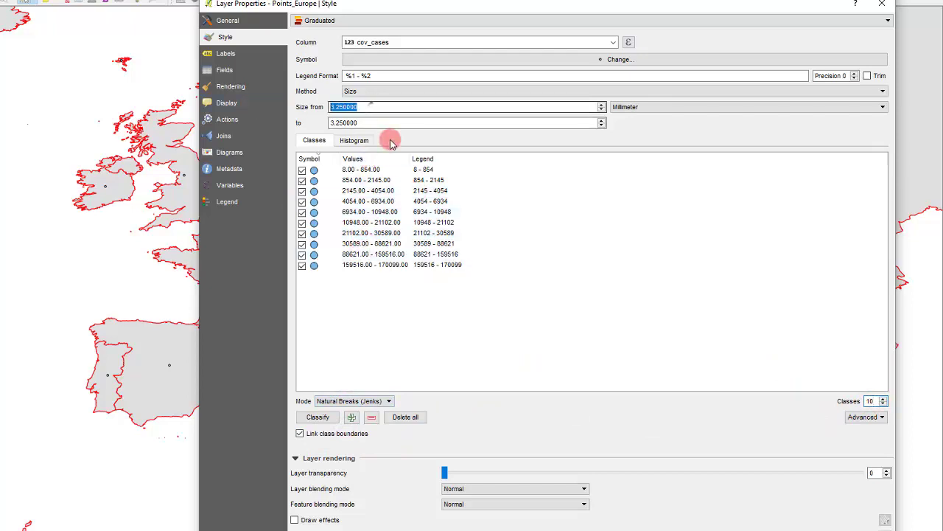
text(0.5)
double_click(344, 122)
text(6)
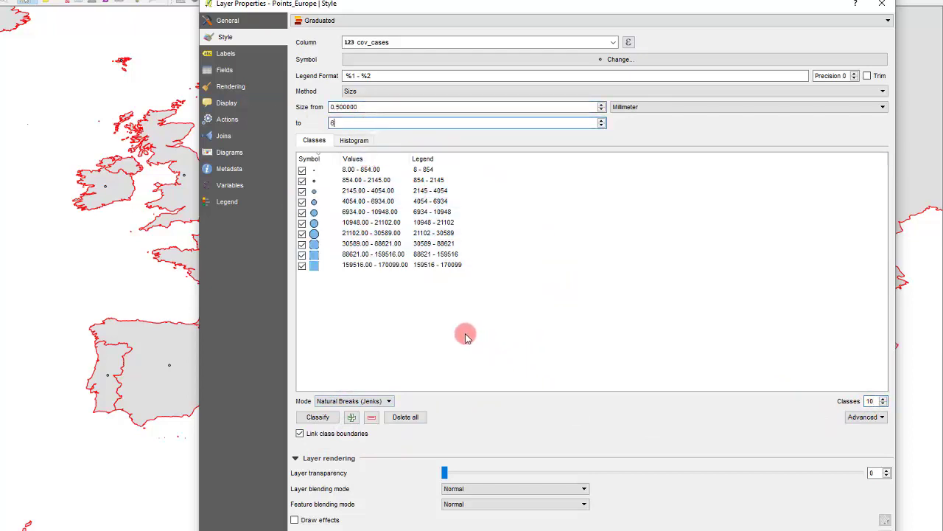
click(332, 420)
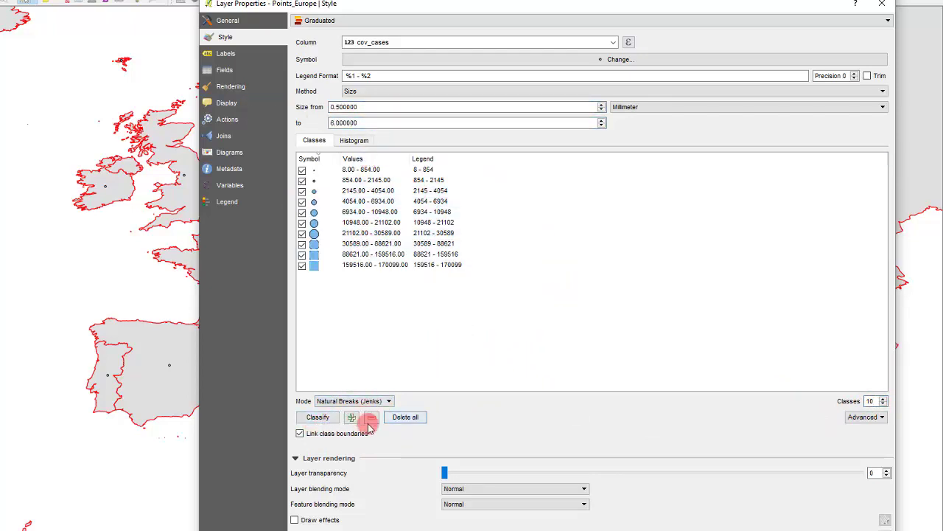
key(Return)
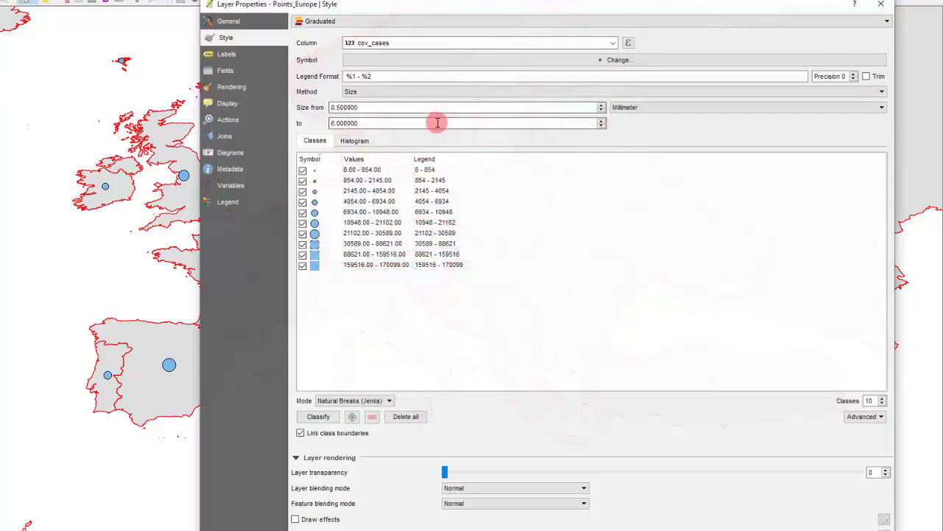
Step: Reselect Size as the graduation method in the Points_Europe layer's style settings
click(348, 89)
click(369, 110)
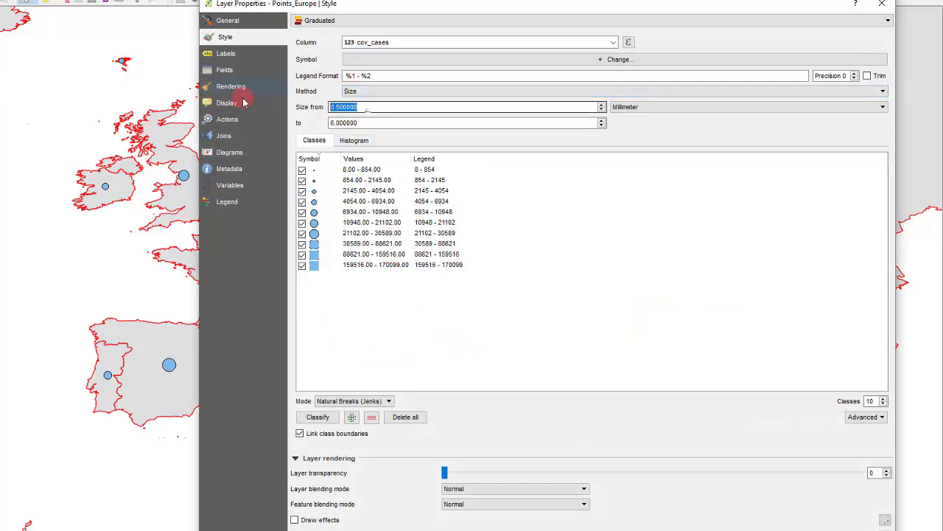
Step: Set the Points_Europe graduated symbol size range from 2 to 10 millimetres and apply it to the map
double_click(361, 107)
text(2)
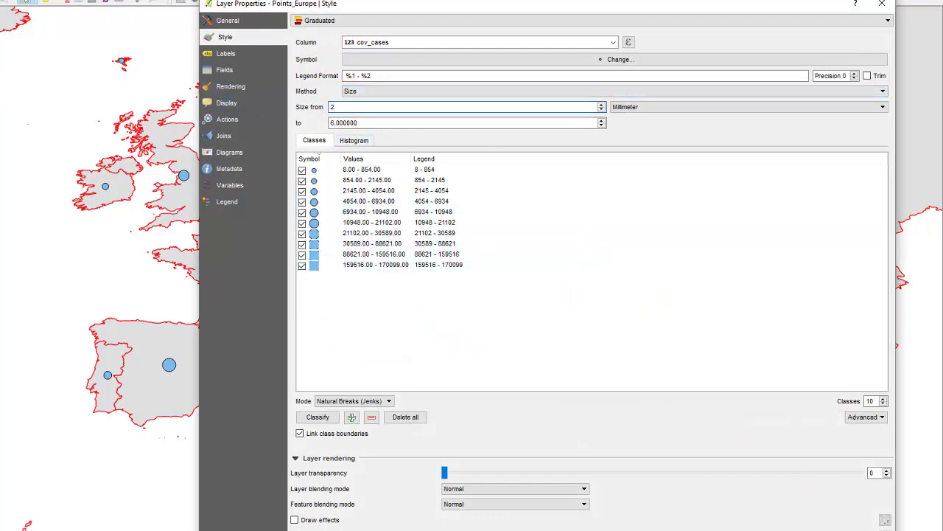
key(Return)
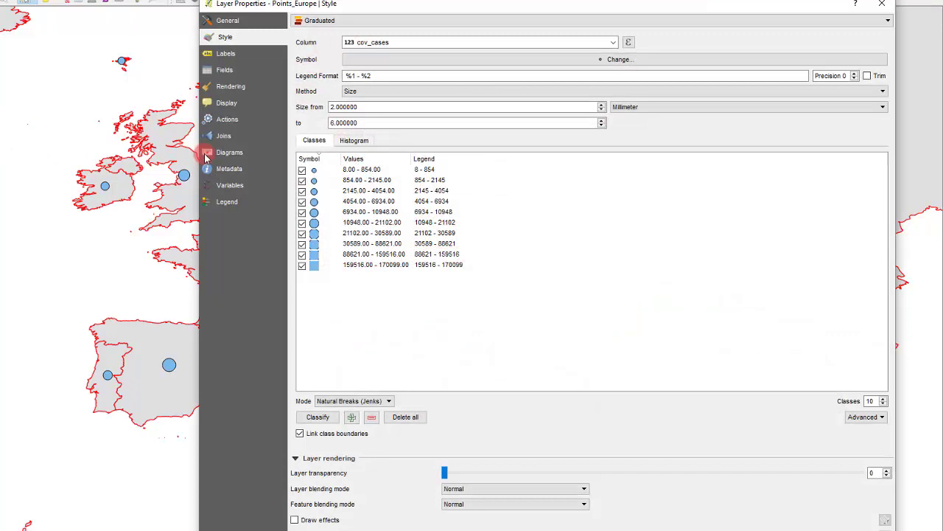
double_click(383, 122)
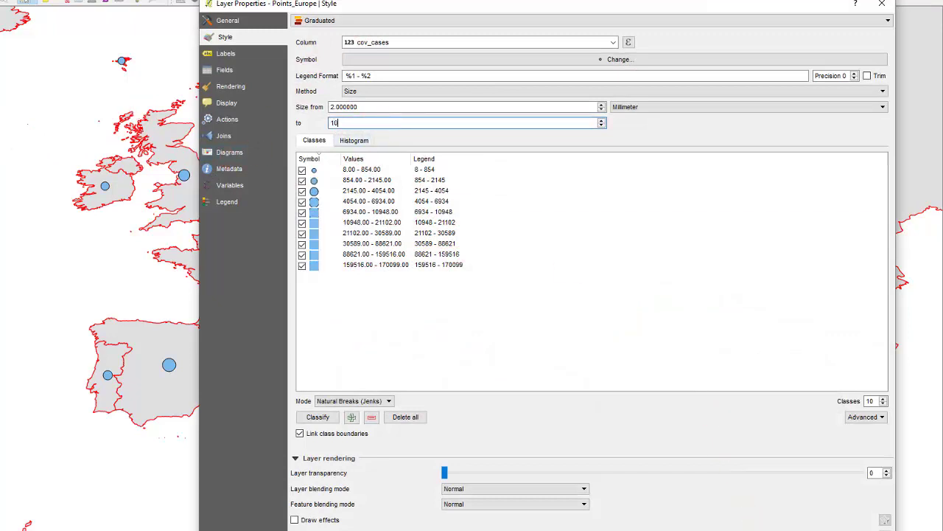
text(10)
key(Tab)
click(695, 524)
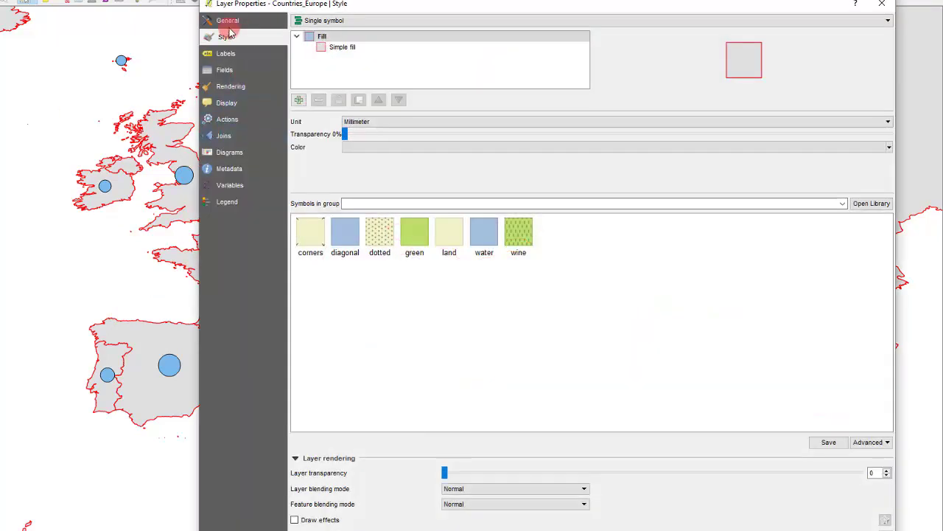
Step: Turn on labels for the Countries_Europe layer using the NAME_LONG field and apply them to the map
click(229, 23)
click(226, 51)
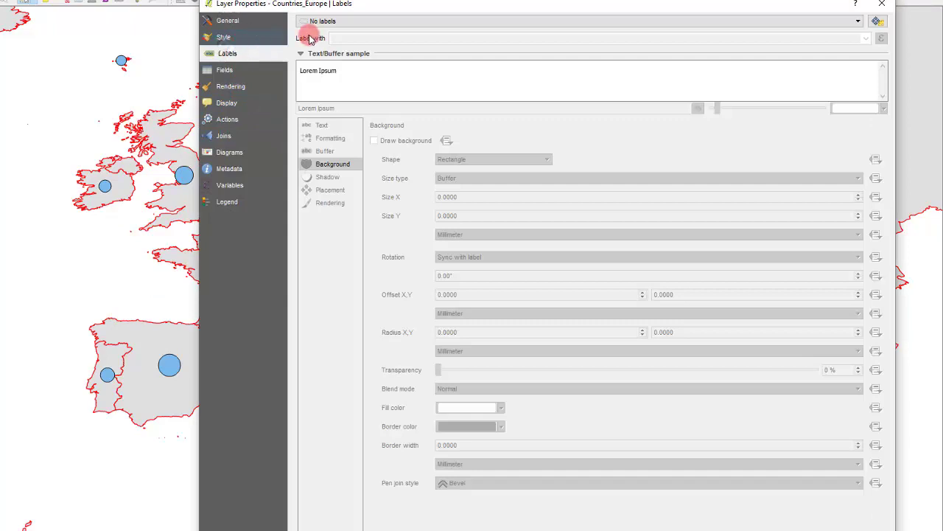
click(332, 21)
click(332, 35)
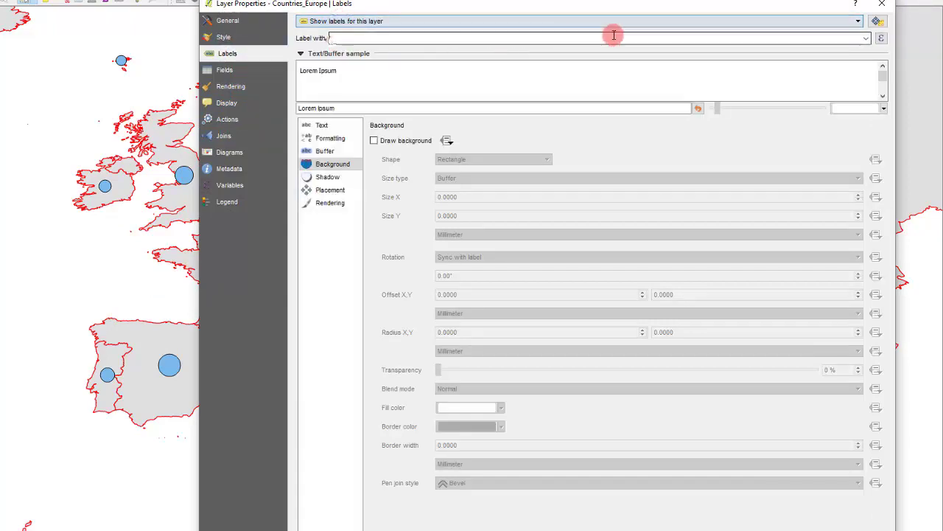
click(866, 38)
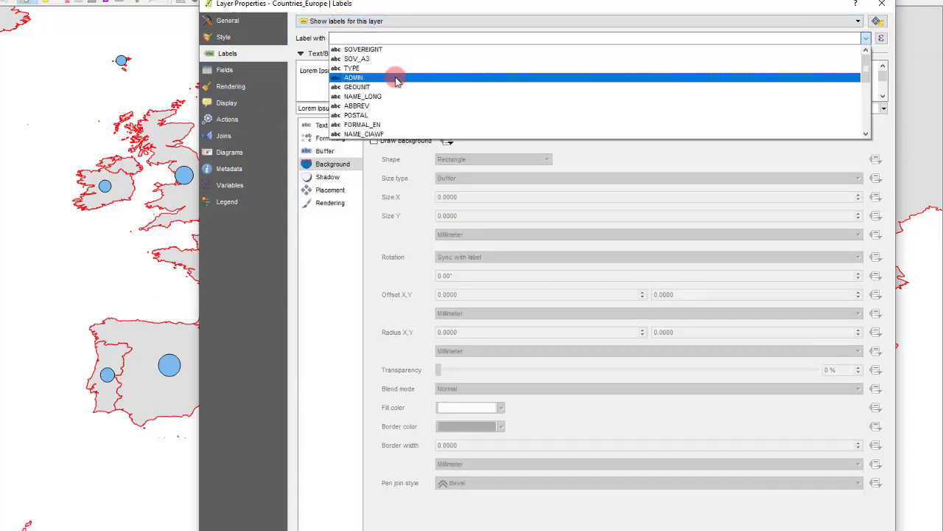
scroll(396, 80, down, 1)
click(394, 68)
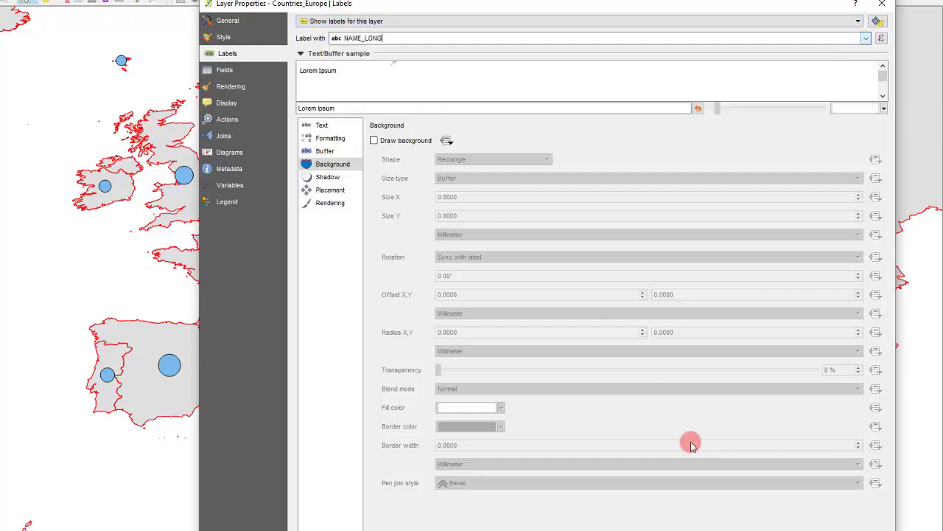
key(Return)
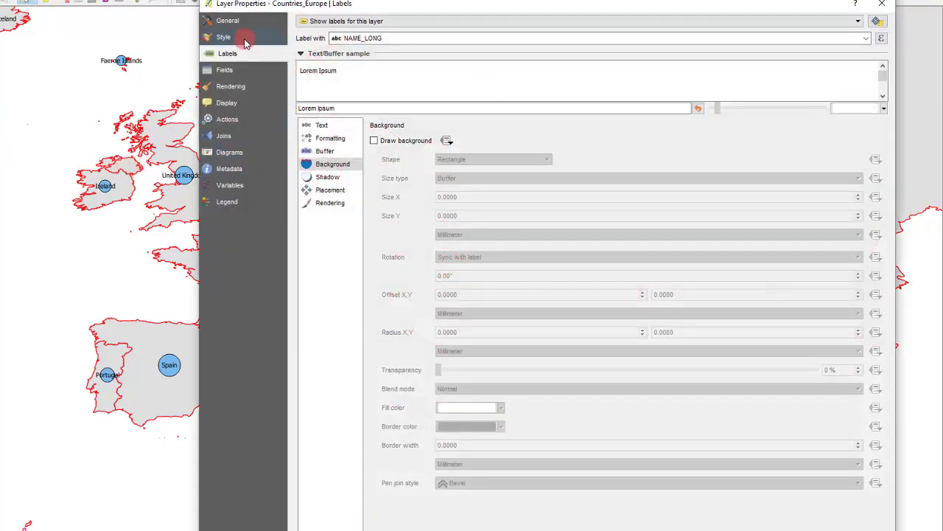
Step: Look through the Countries_Europe layer's style and field settings and its label buffer and placement options
click(244, 38)
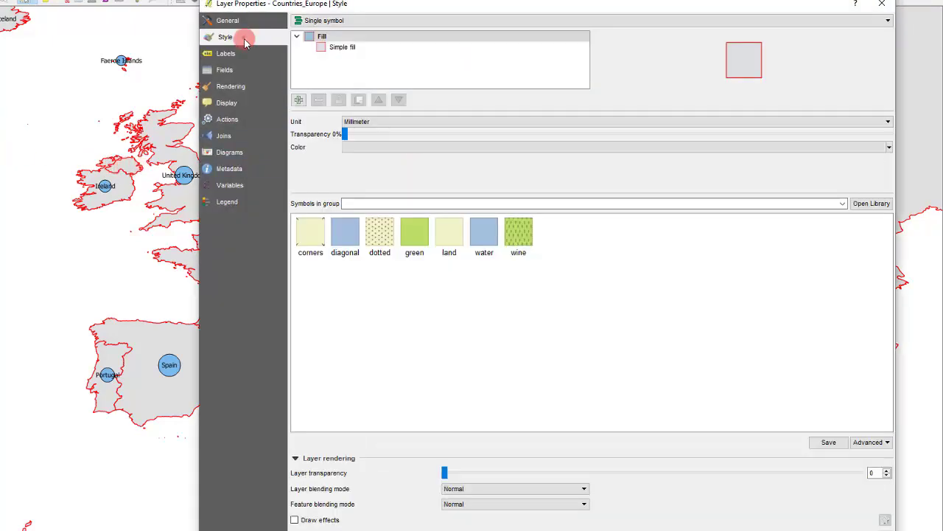
click(246, 53)
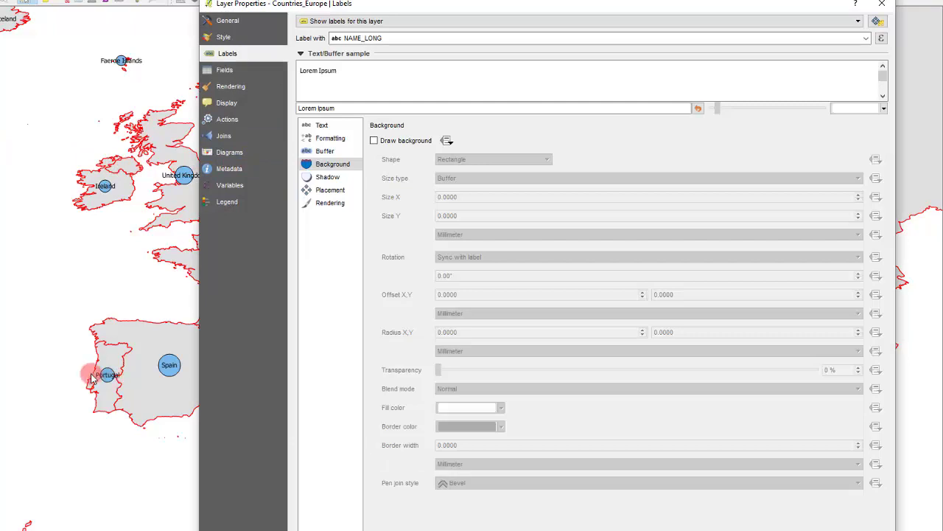
click(232, 38)
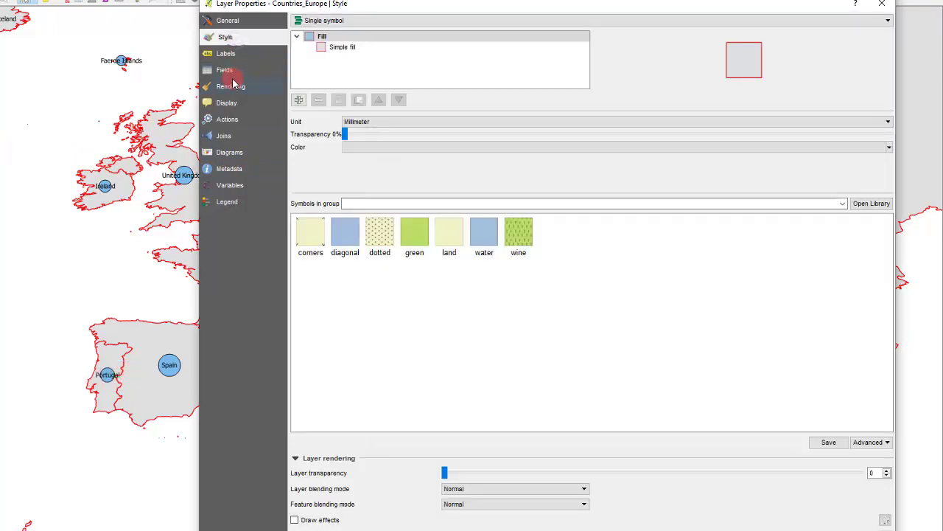
click(245, 67)
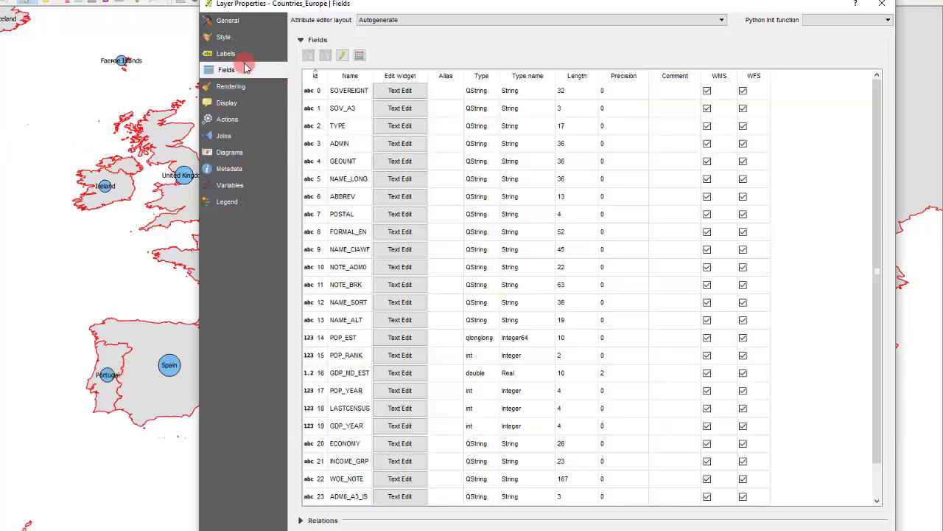
click(245, 54)
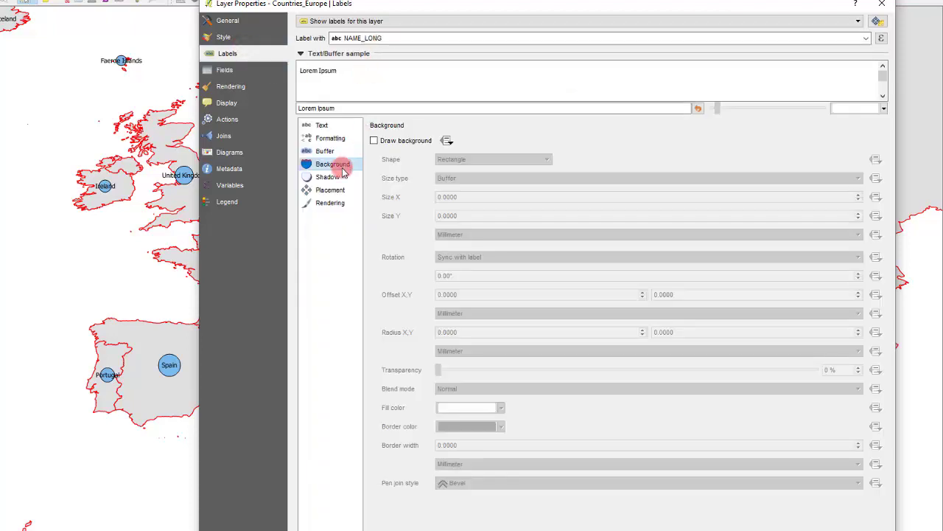
click(330, 189)
click(330, 150)
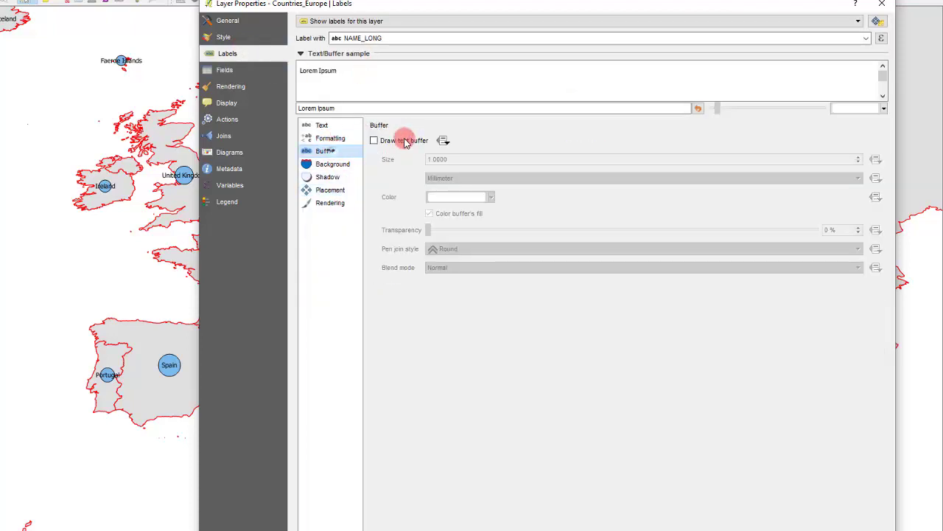
click(398, 140)
click(324, 190)
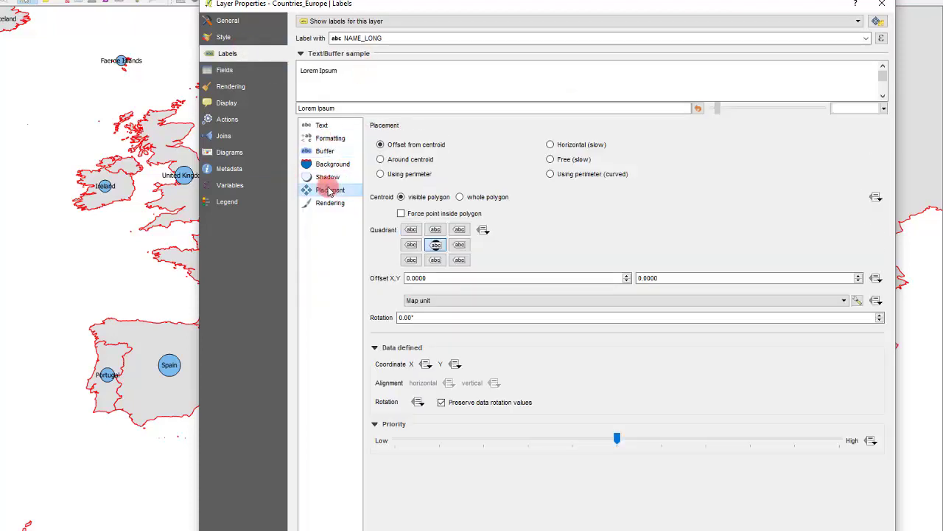
Step: Draw a rectangular background behind the country labels with a buffer size of 1 mm in X and Y
click(337, 168)
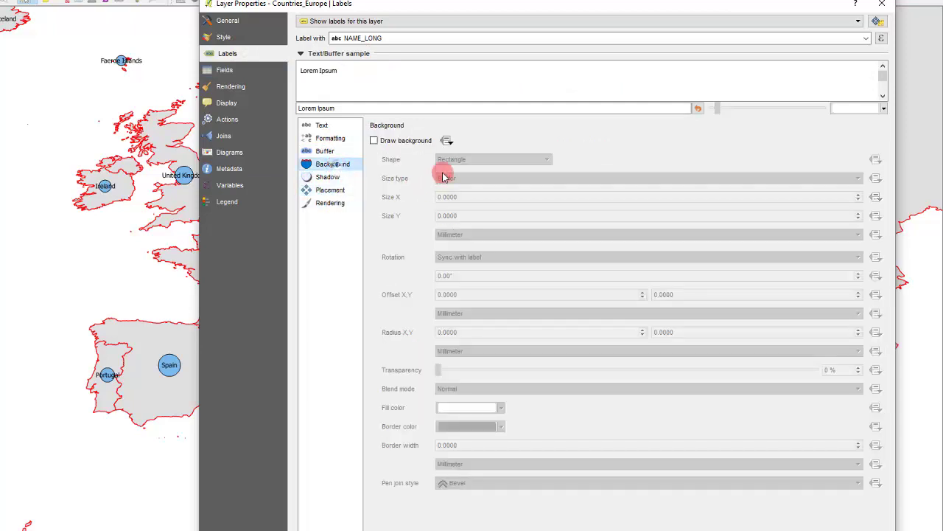
click(375, 140)
double_click(448, 196)
text(1)
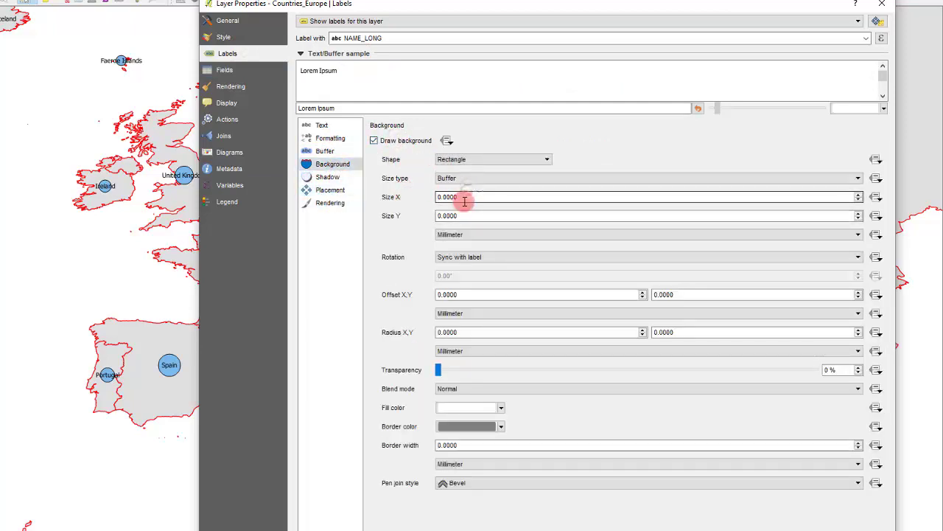
key(Tab)
text(1)
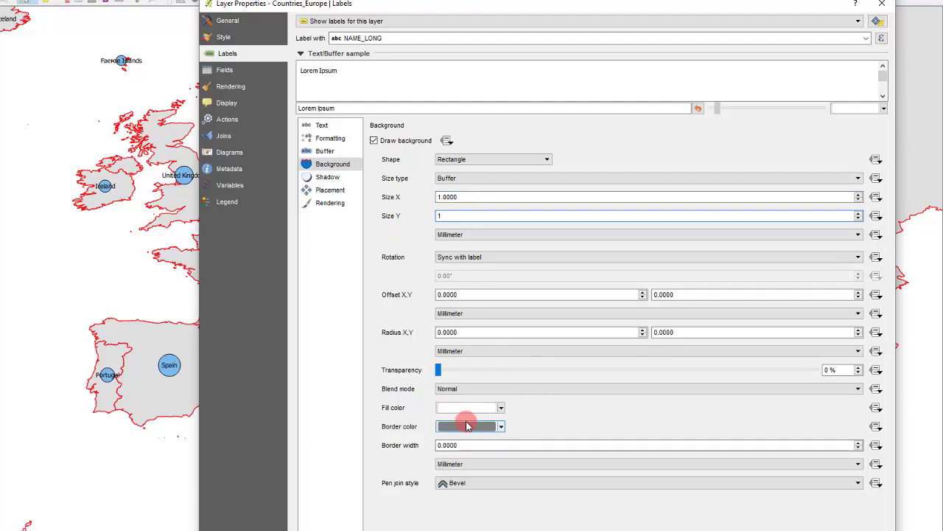
Step: Give the label background a white fill at 50% opacity and a 0.1 mm border, and apply it to the map
click(461, 407)
drag(532, 295, 432, 301)
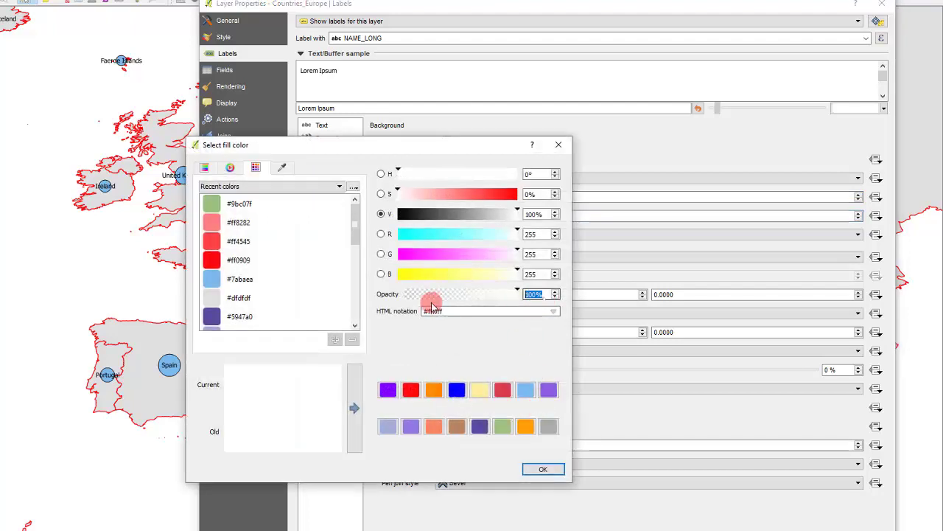
text(50)
click(542, 469)
double_click(467, 446)
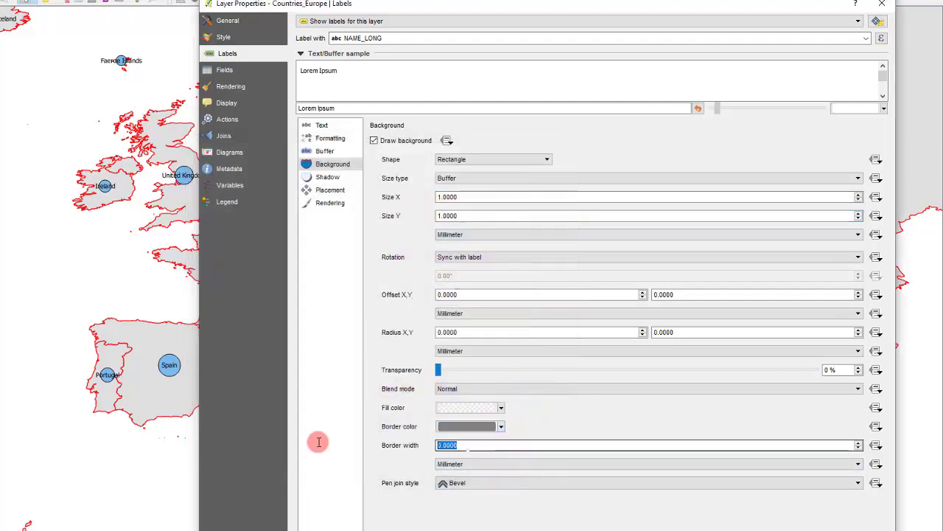
text(0.1)
key(Tab)
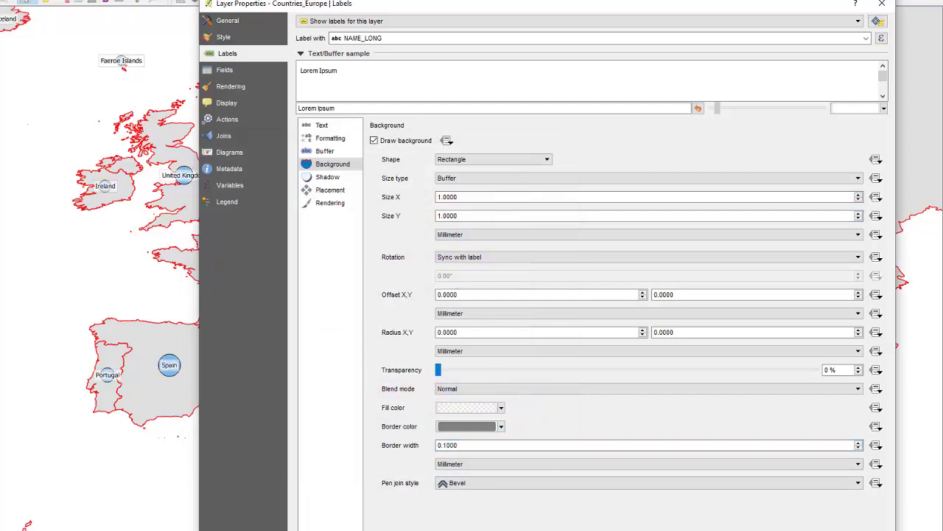
key(Return)
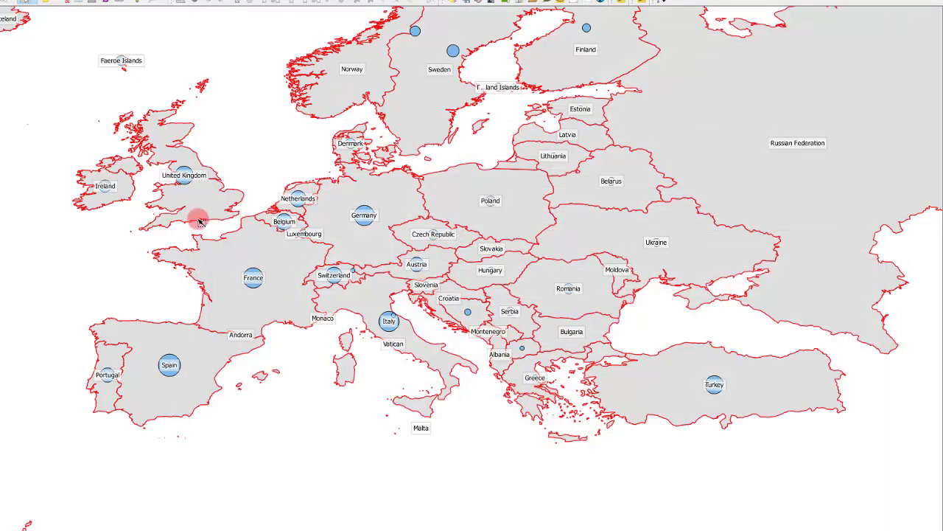
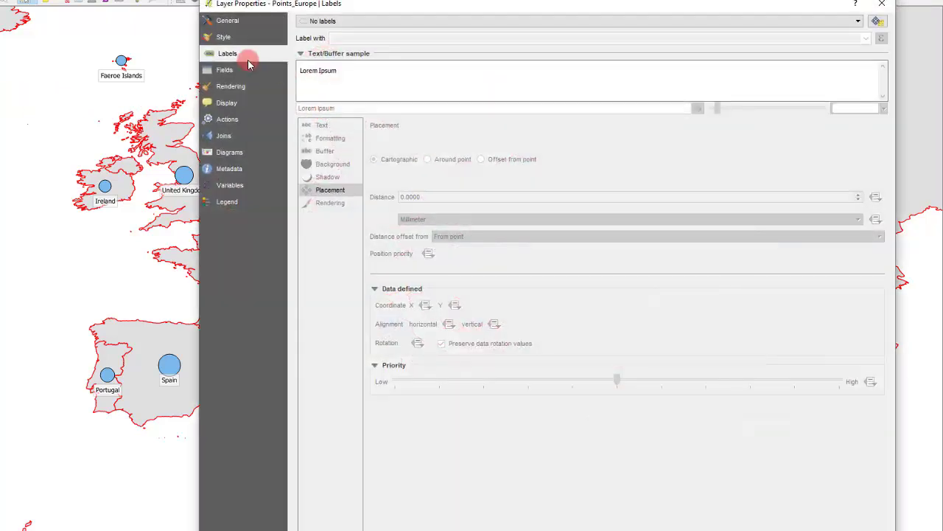
Step: Choose the pie chart diagram type for the Points_Europe layer and open its attribute assignments
click(238, 154)
click(328, 20)
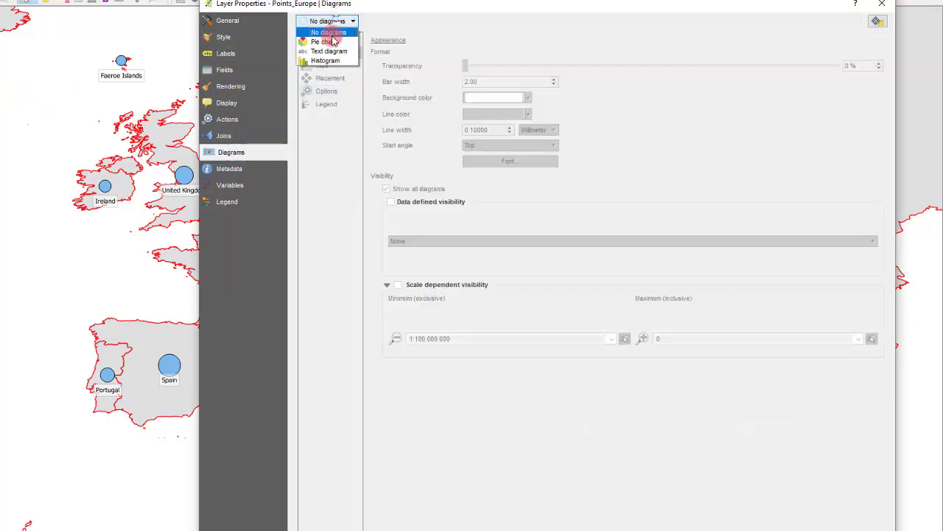
click(328, 42)
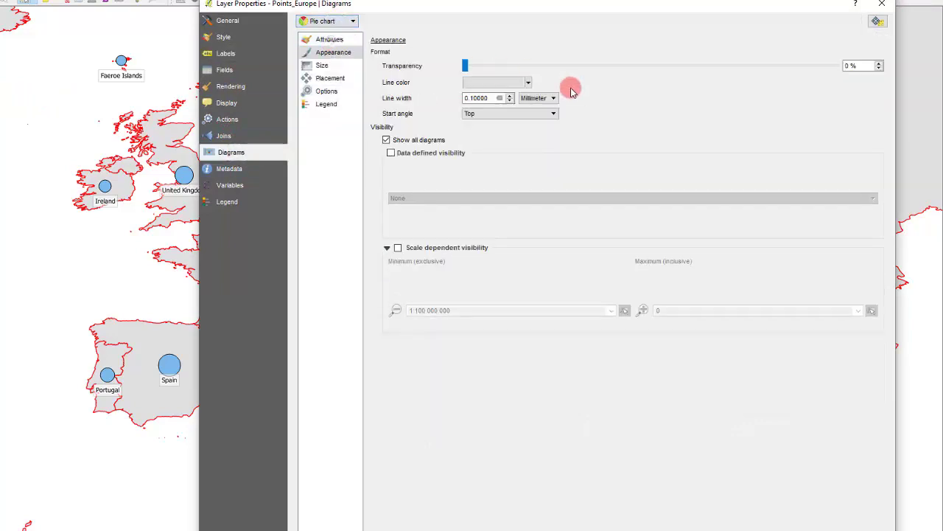
click(332, 42)
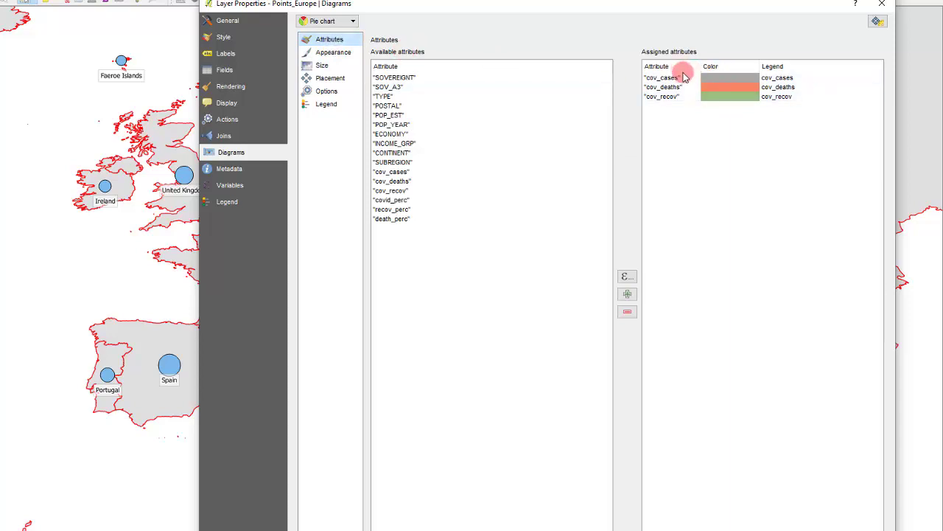
click(661, 79)
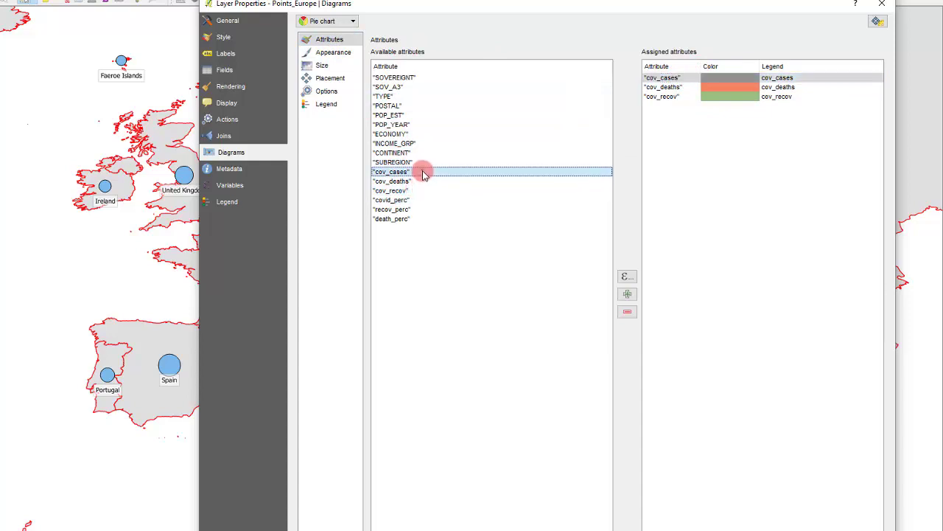
double_click(423, 172)
click(679, 106)
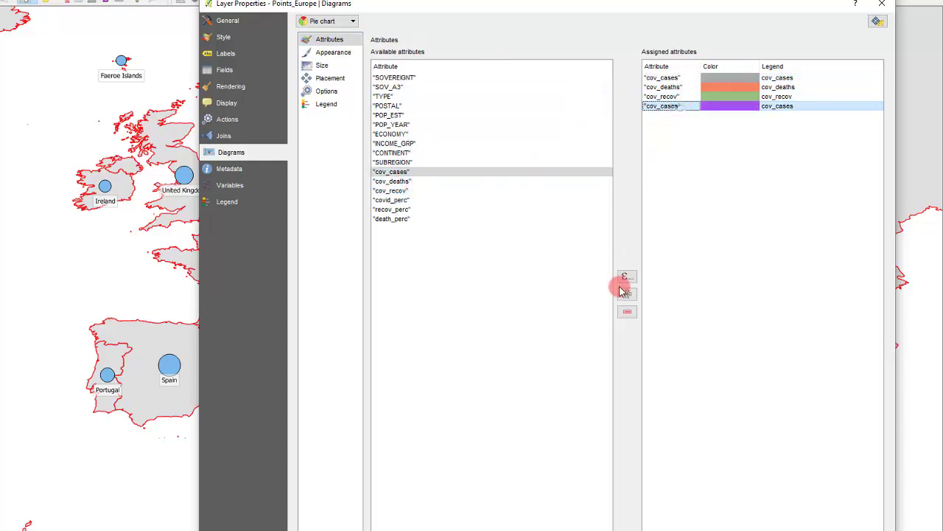
click(627, 311)
Step: Set the pie chart colours to red #ff0909 for cov_deaths and a more saturated green #8dc066 for cov_recov
double_click(720, 85)
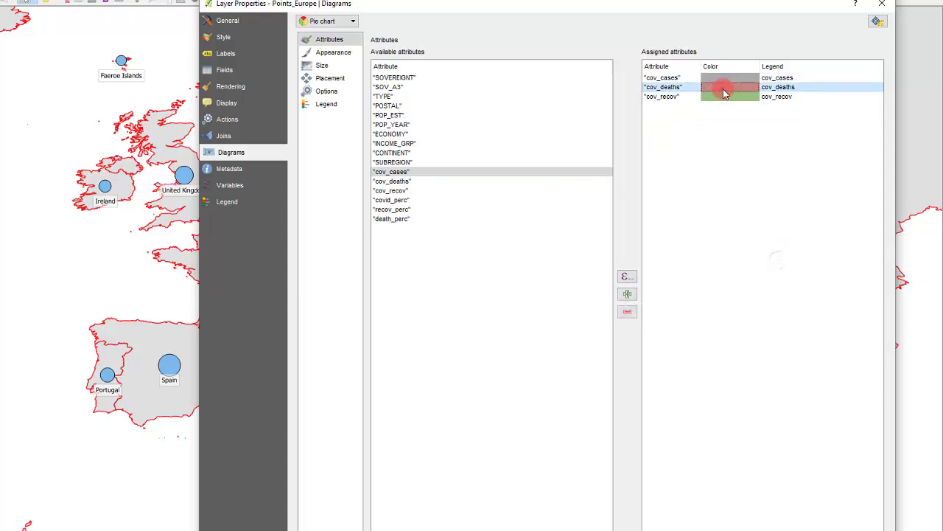
click(344, 414)
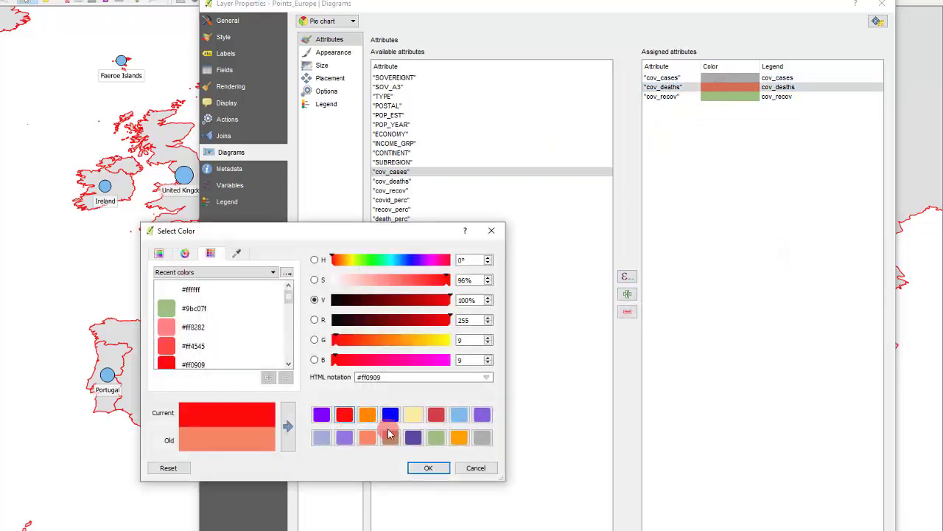
click(442, 467)
double_click(731, 97)
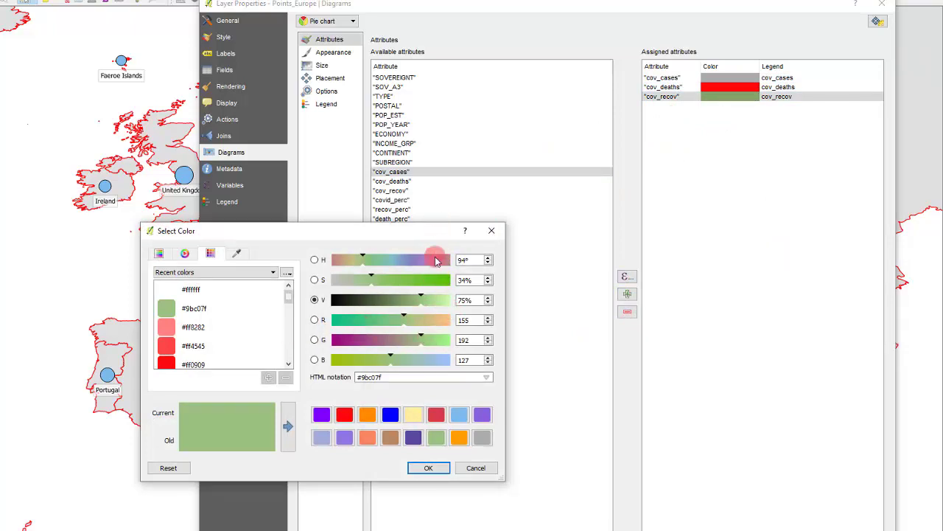
click(389, 281)
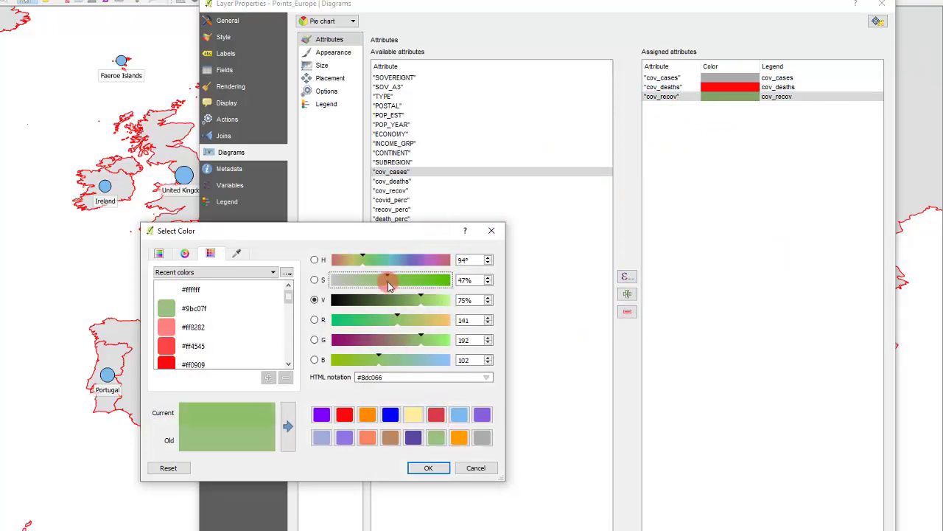
click(428, 467)
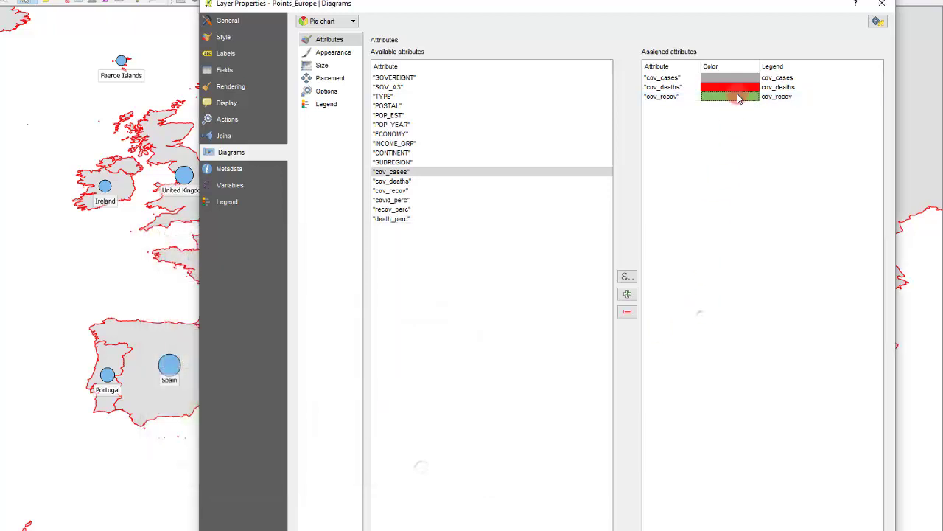
click(727, 80)
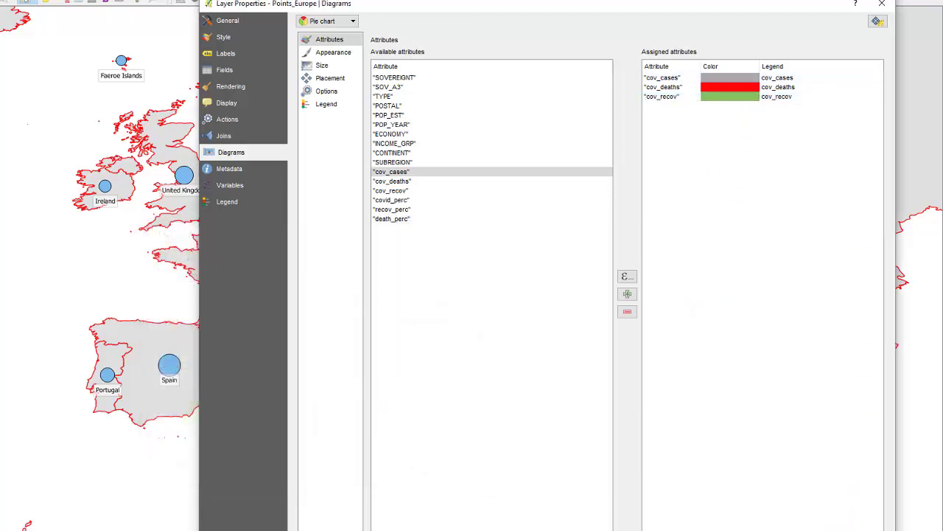
Step: Apply the pie charts to the Points_Europe layer and set the diagram transparency to 10%
key(Return)
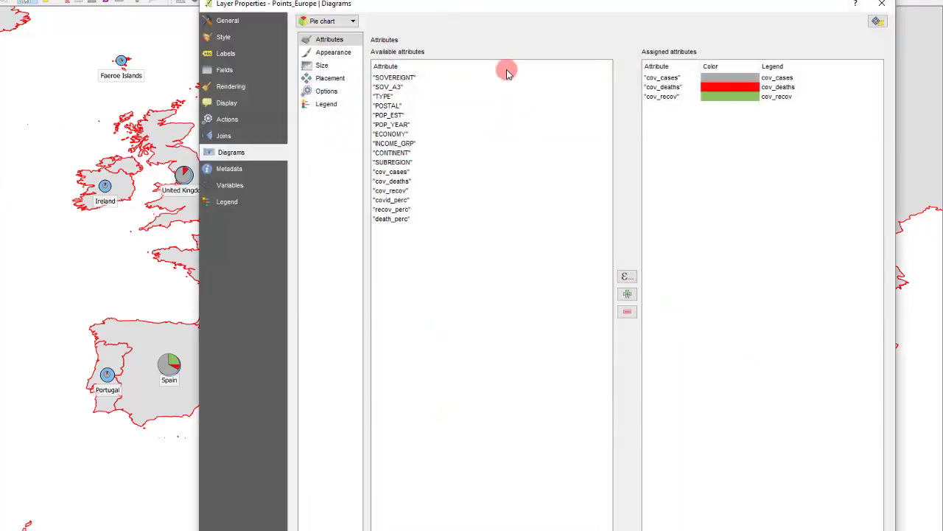
click(249, 21)
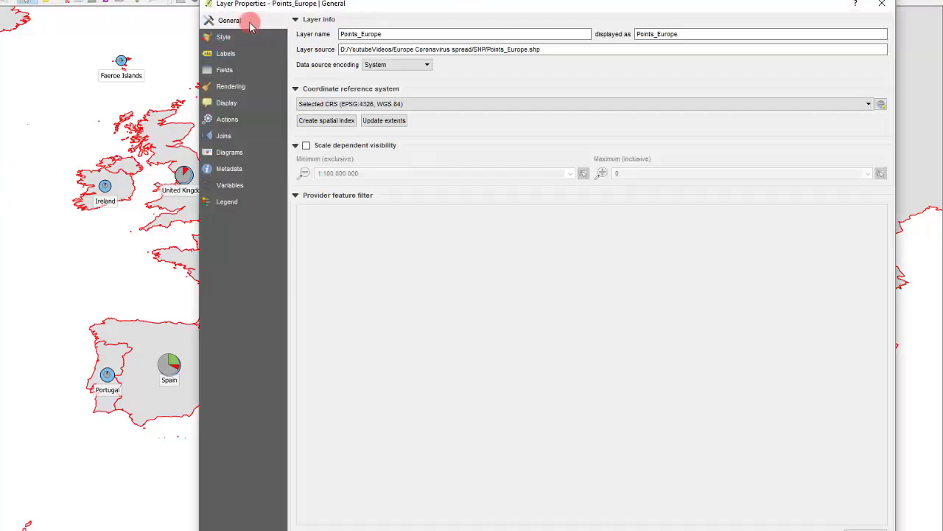
click(238, 153)
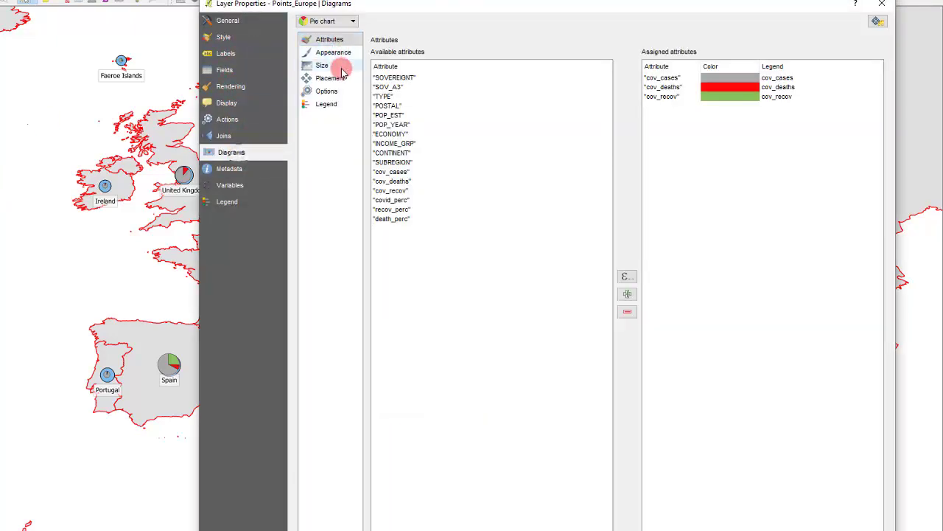
click(337, 68)
click(333, 53)
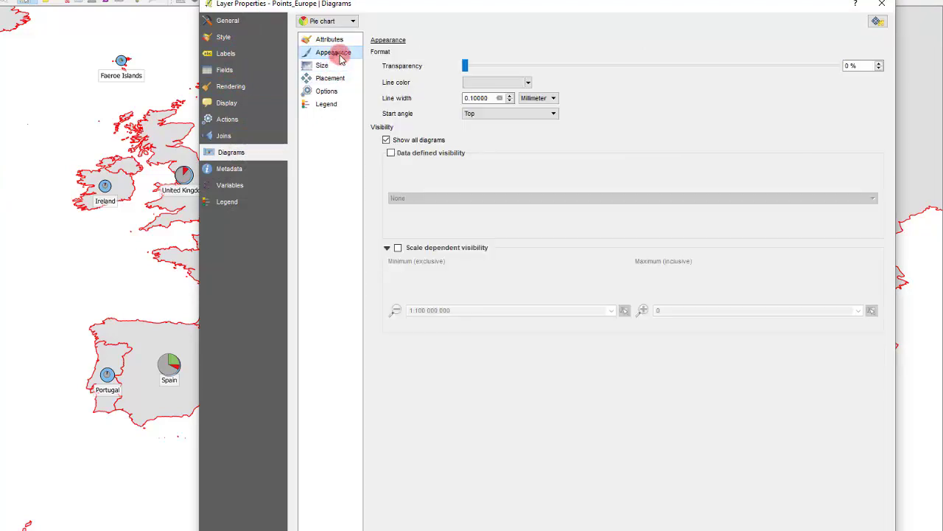
click(462, 66)
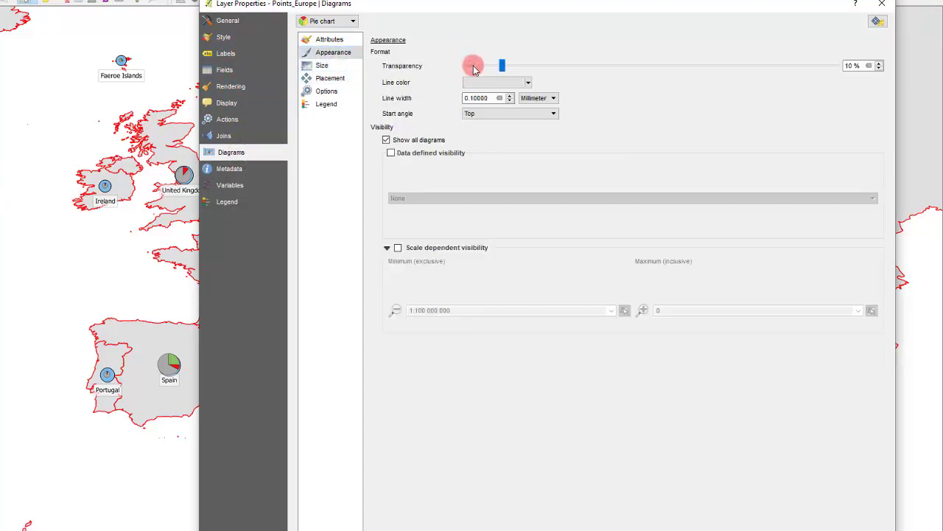
Step: Try a scaled pie chart size of 15 on the map
click(321, 66)
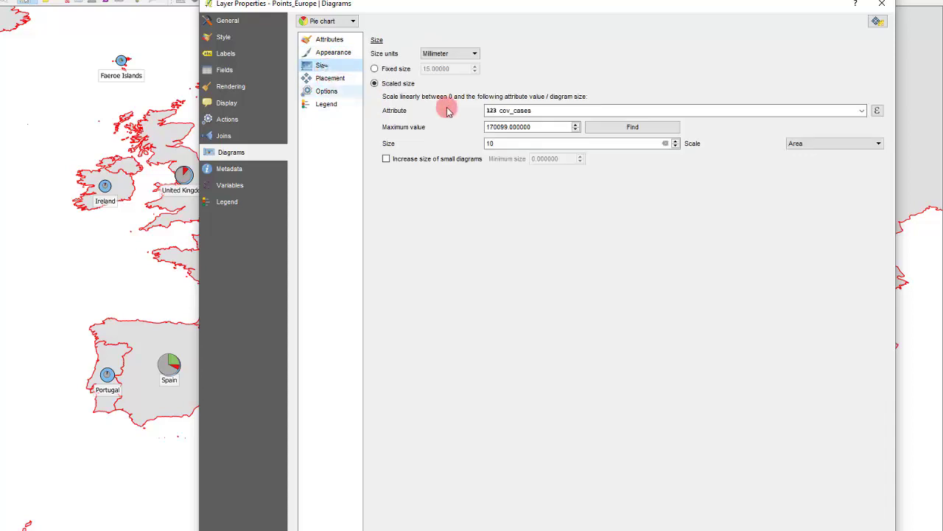
double_click(507, 144)
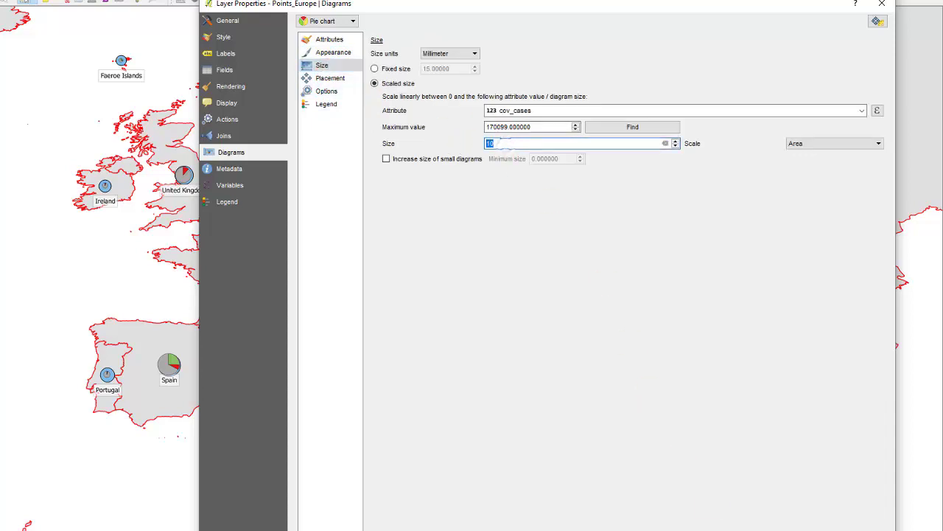
text(15)
key(Return)
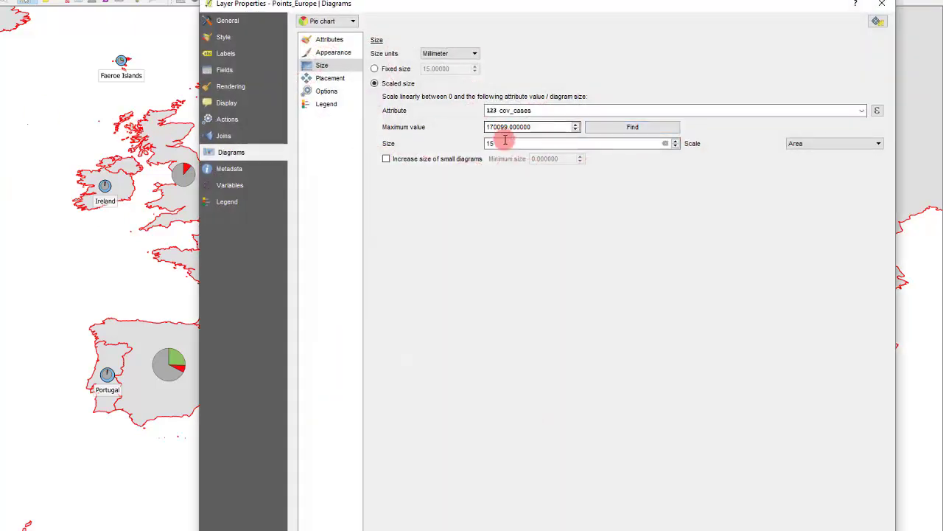
Step: Return the scaled pie chart size to 10 and apply a diagram transparency of 25%
key(BackSpace)
text(0)
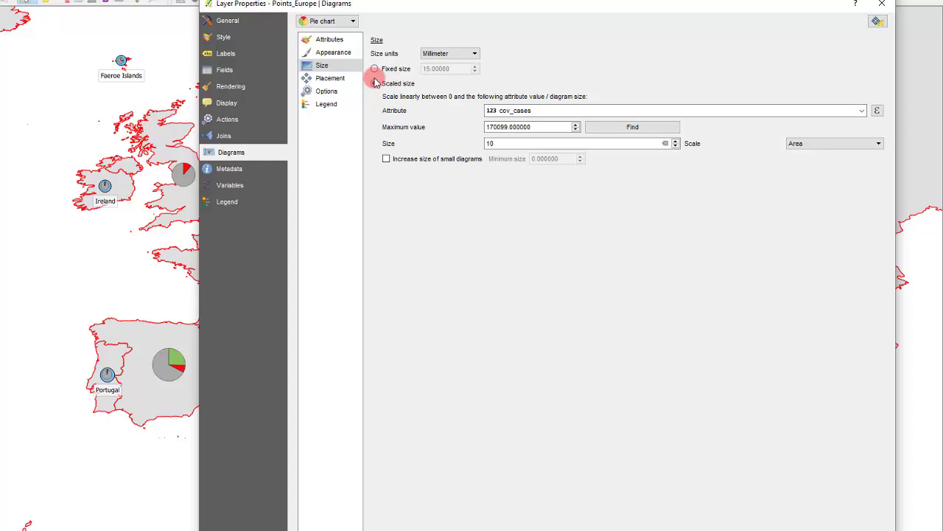
click(333, 53)
double_click(860, 67)
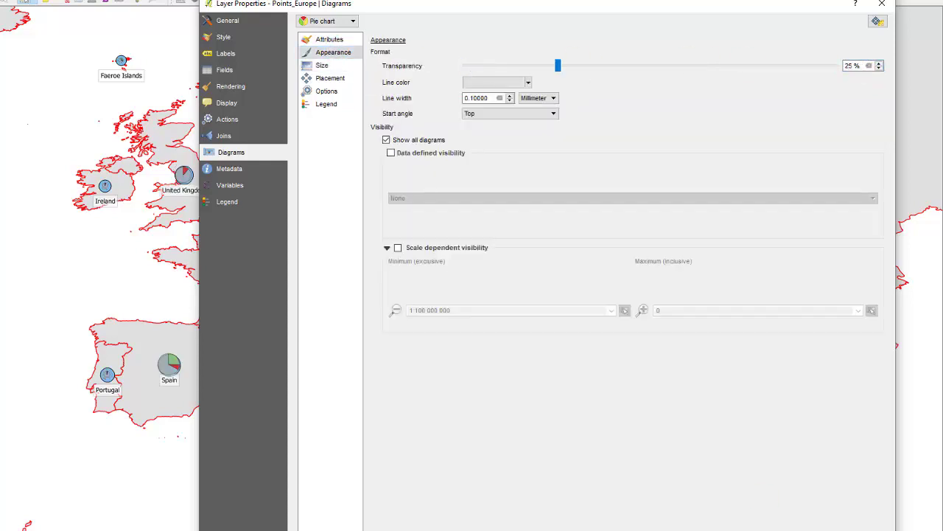
key(Return)
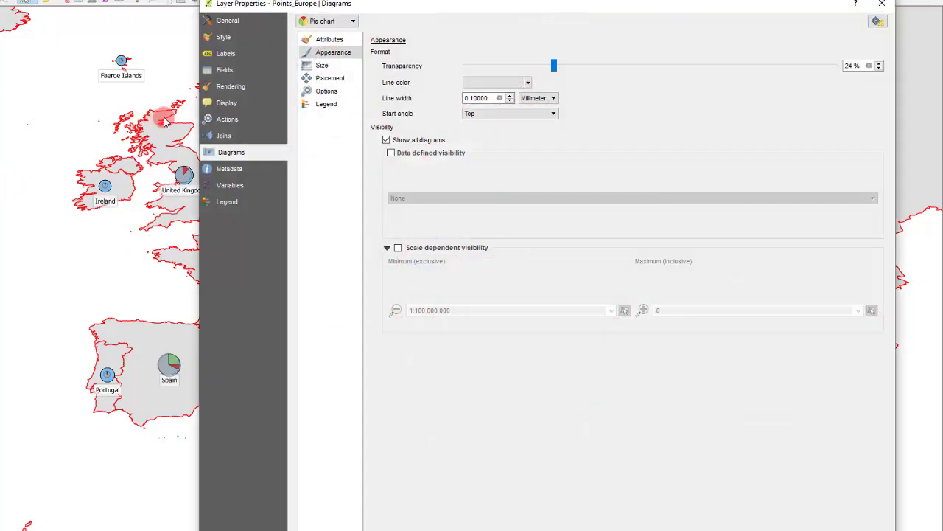
Step: Set the graduated centroid symbol sizes to range from 1 to 7 mm and apply them to the map
click(234, 37)
double_click(376, 123)
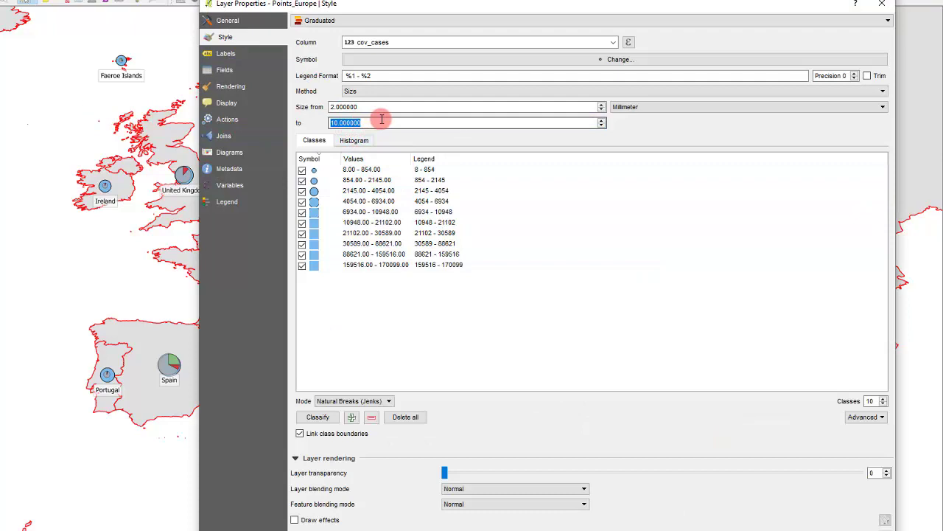
text(5)
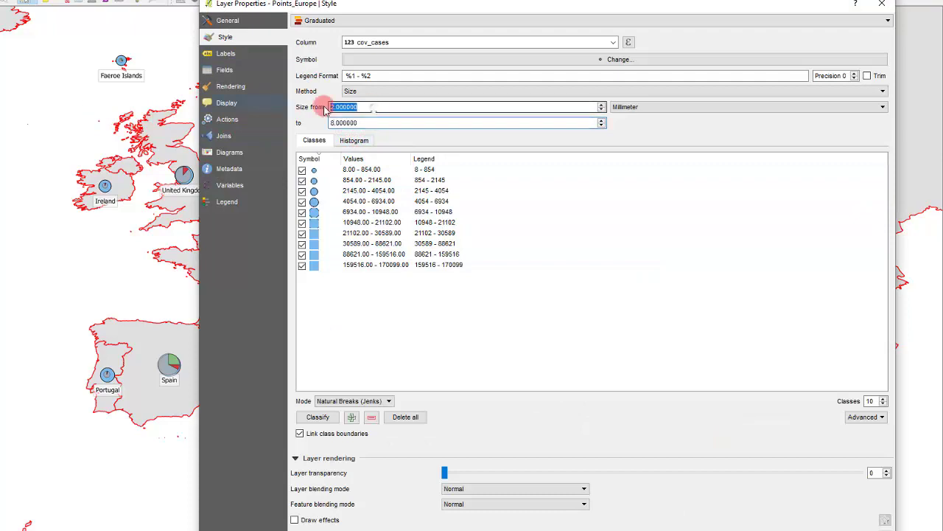
drag(329, 108, 370, 122)
text(1)
click(333, 120)
double_click(333, 122)
click(780, 519)
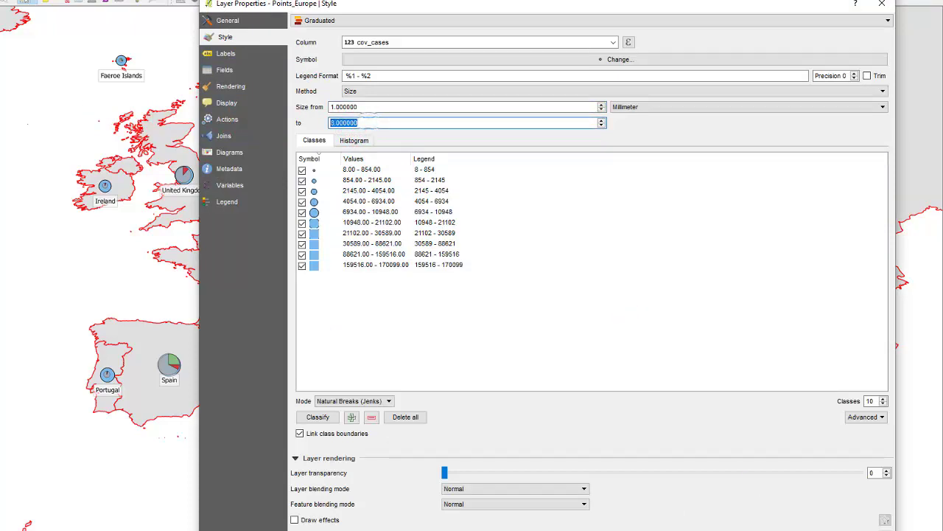
text(7)
key(Return)
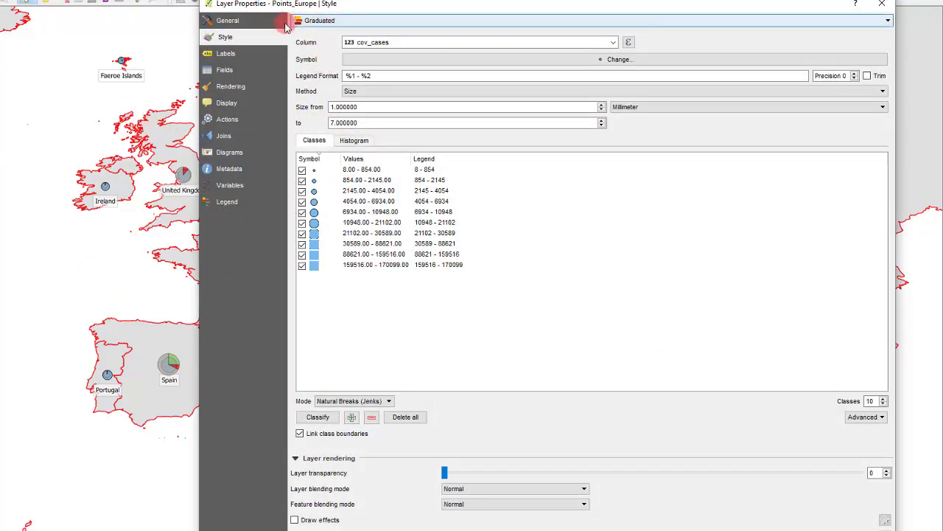
Step: Switch the Points_Europe diagram type to Histogram and check its assigned attributes and bar length settings
click(228, 152)
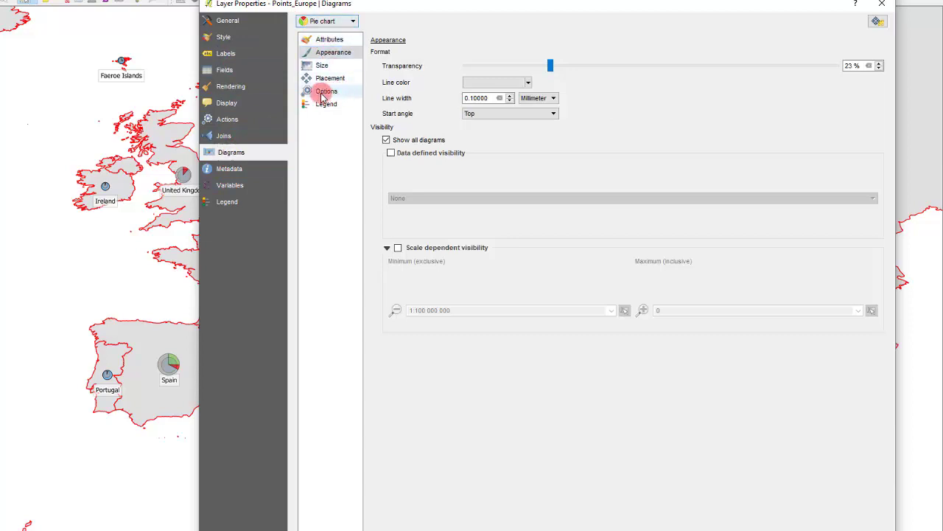
click(324, 21)
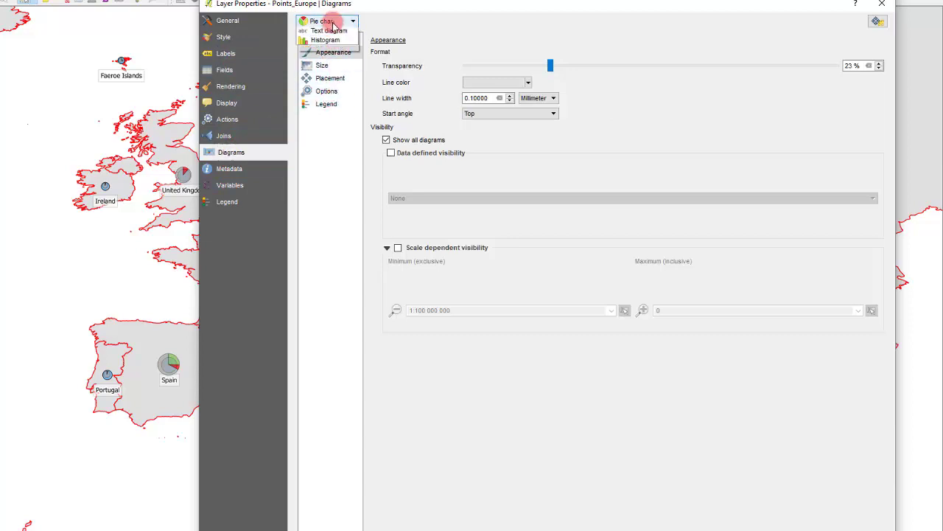
click(330, 62)
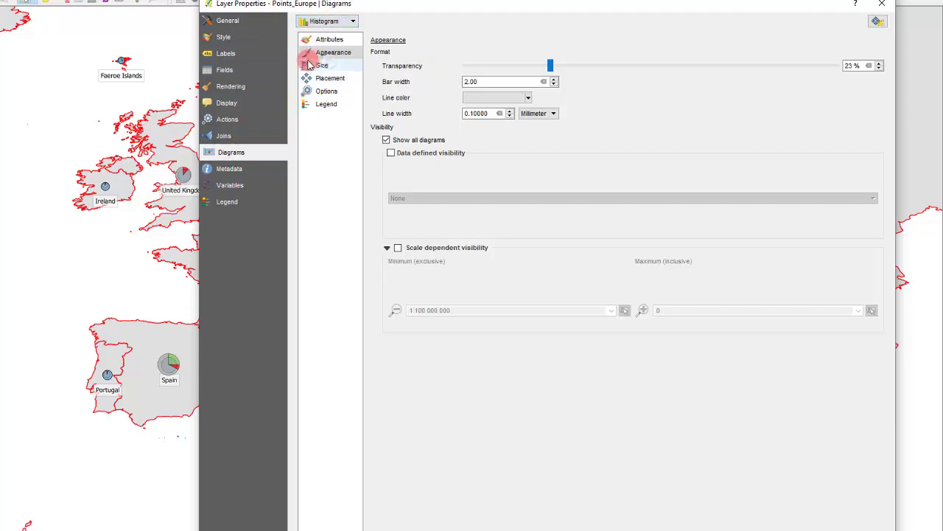
click(331, 40)
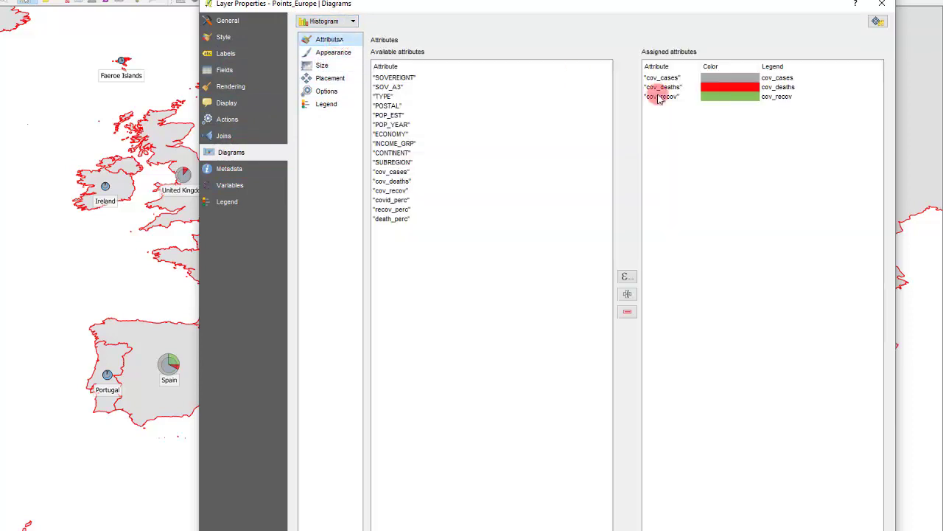
click(324, 65)
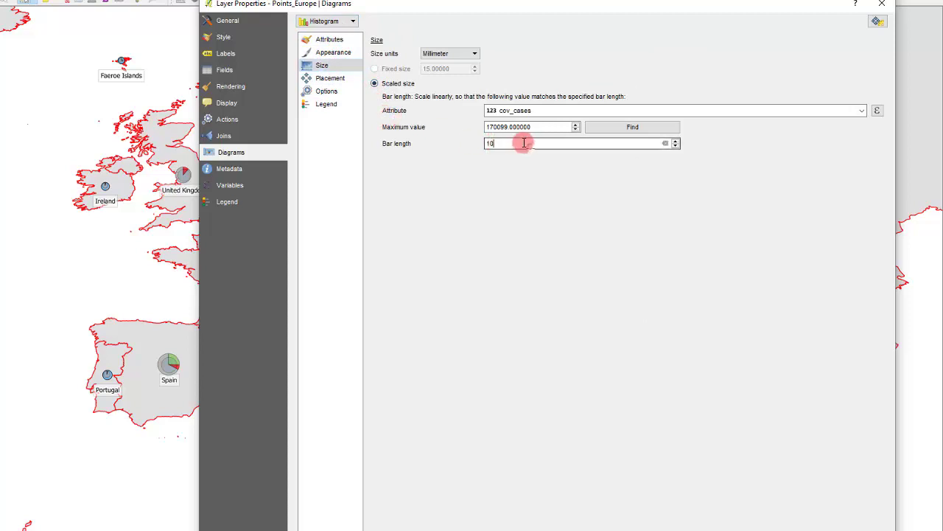
Step: Place the histograms around the points at a distance of 5 and apply the change to the map
click(329, 78)
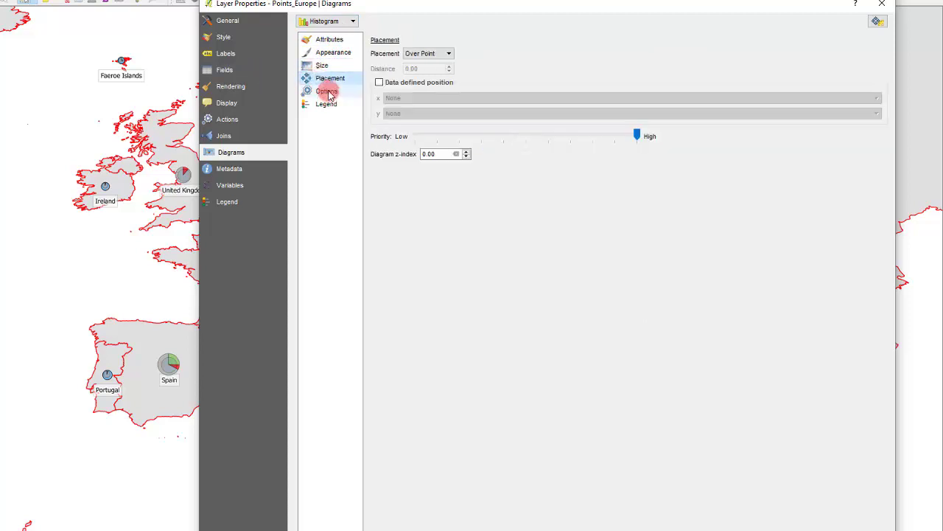
click(417, 55)
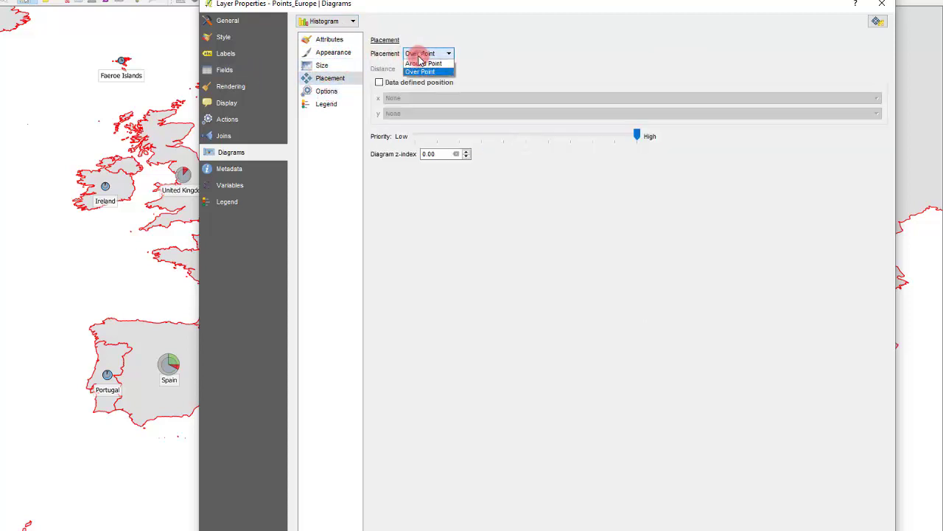
click(337, 78)
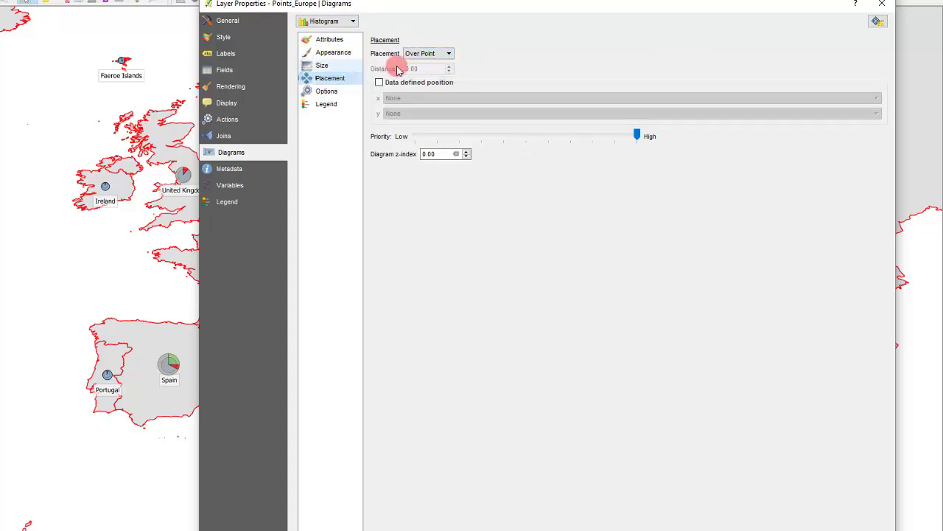
click(426, 55)
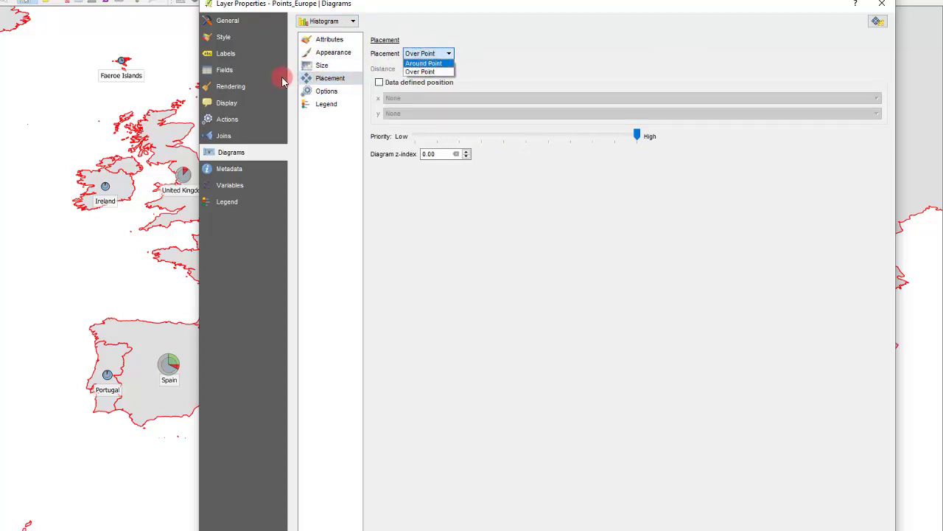
click(423, 64)
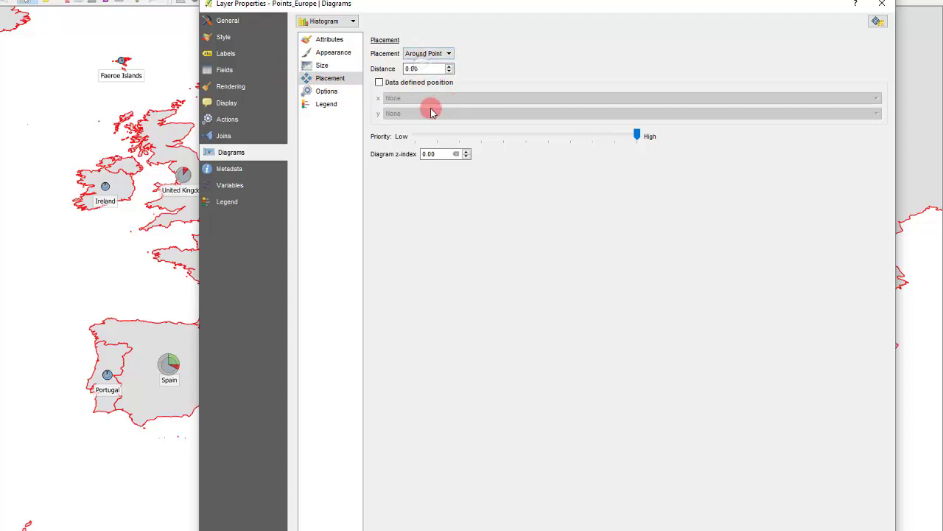
double_click(427, 68)
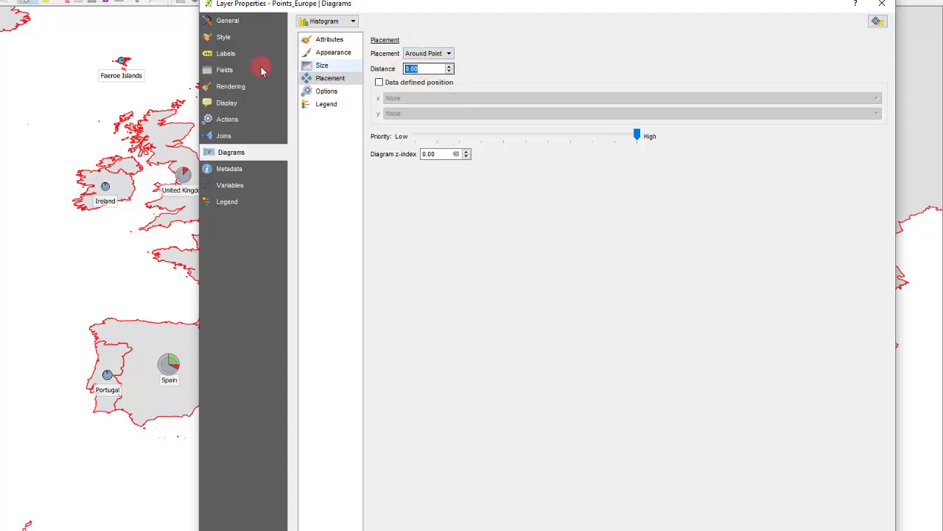
click(438, 228)
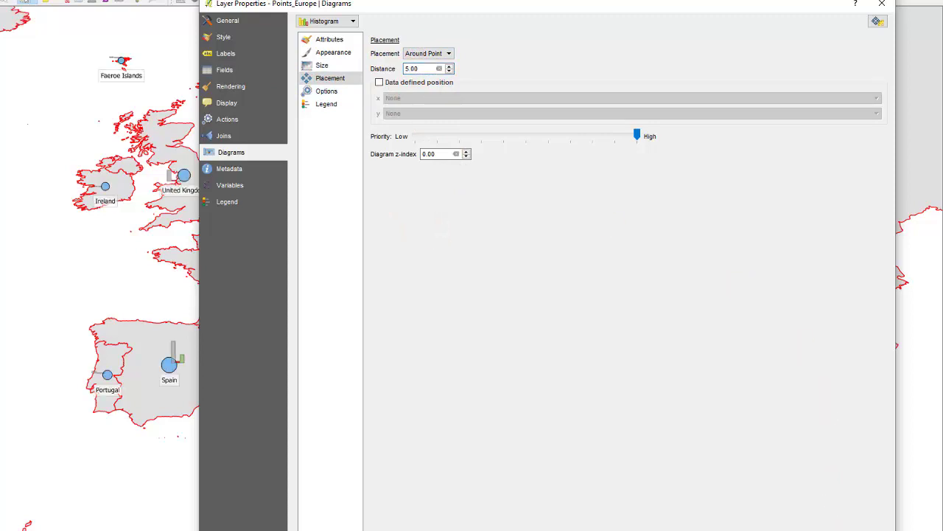
double_click(411, 69)
key(Return)
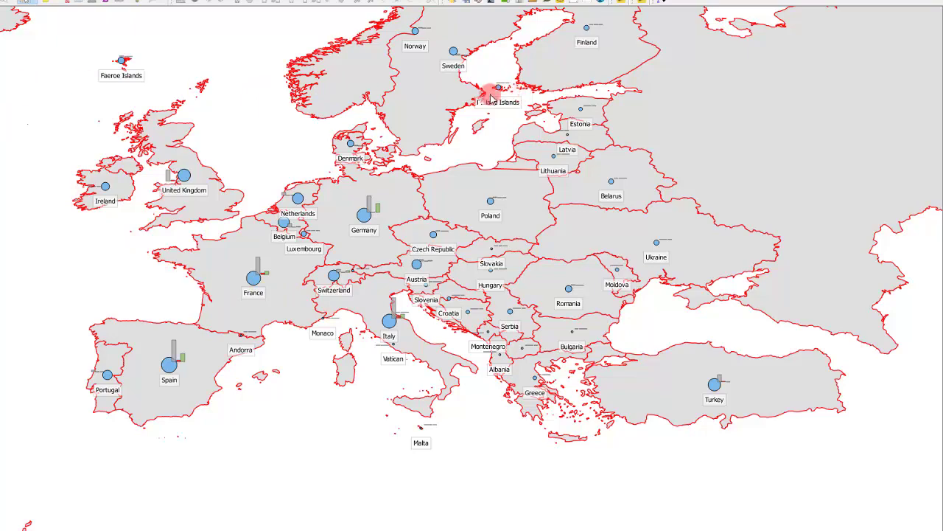
Step: Reopen the Points_Europe diagram attributes and remove cov_cases, cov_recov and cov_deaths from the assigned list
double_click(2, 111)
click(327, 39)
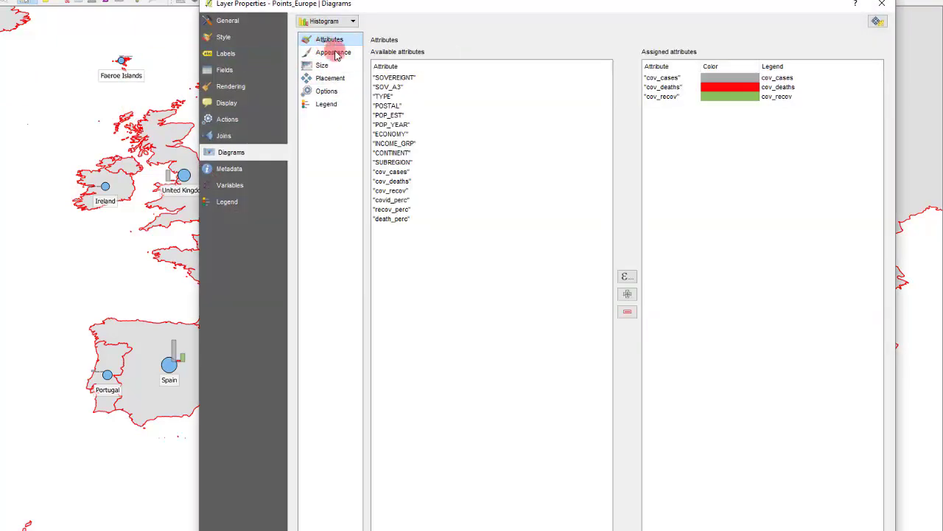
click(753, 89)
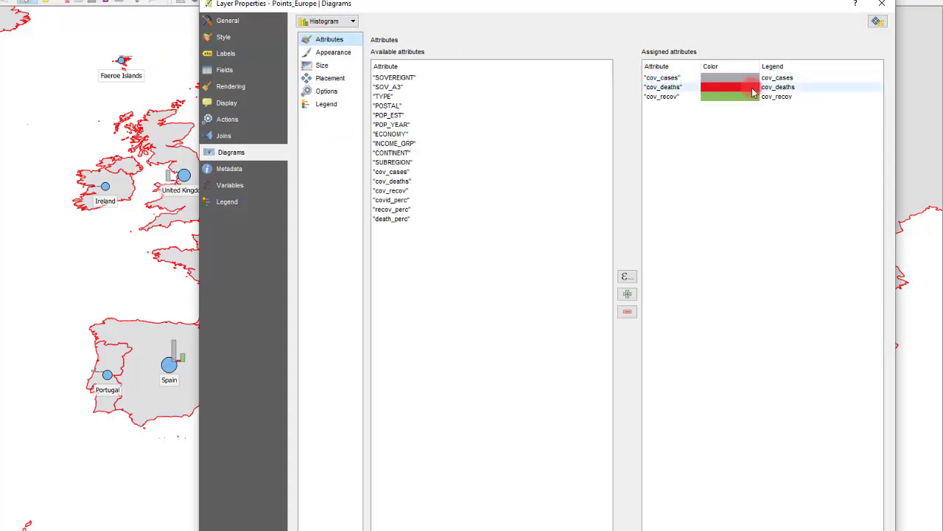
click(665, 78)
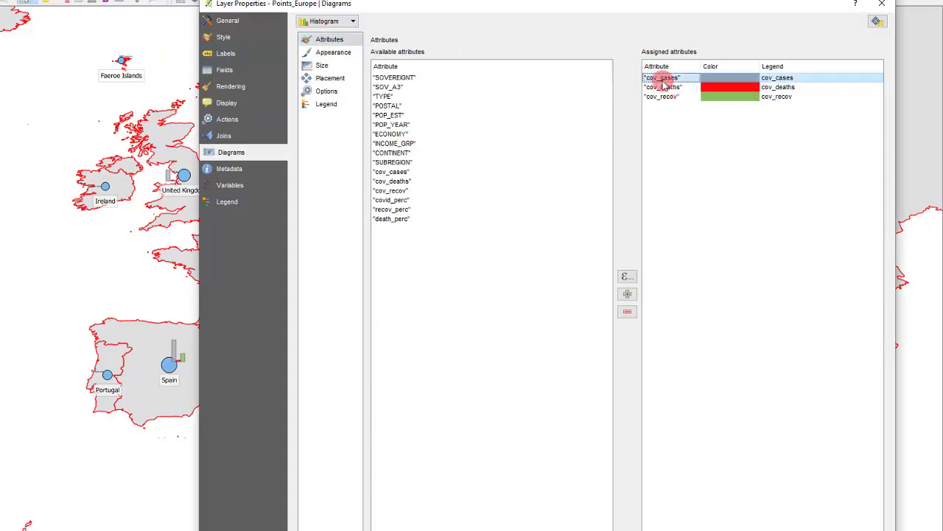
click(627, 311)
click(648, 87)
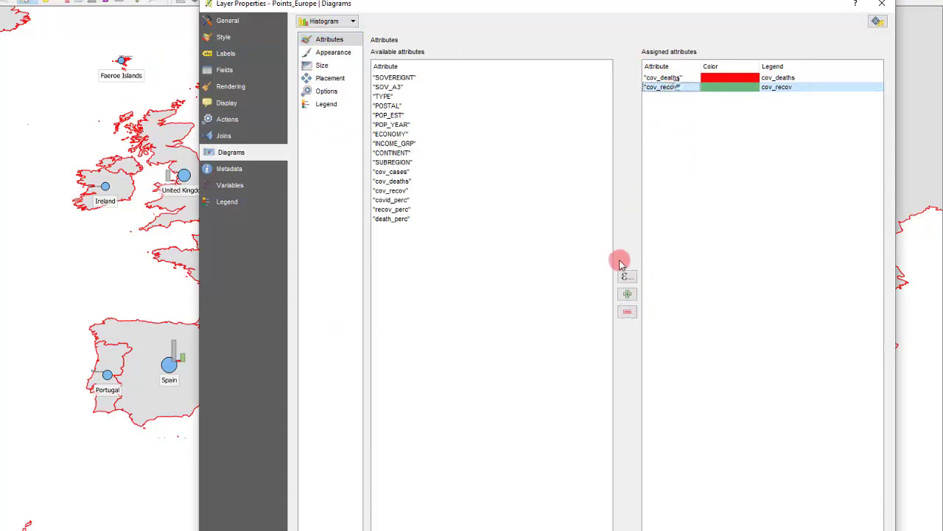
click(627, 311)
click(666, 77)
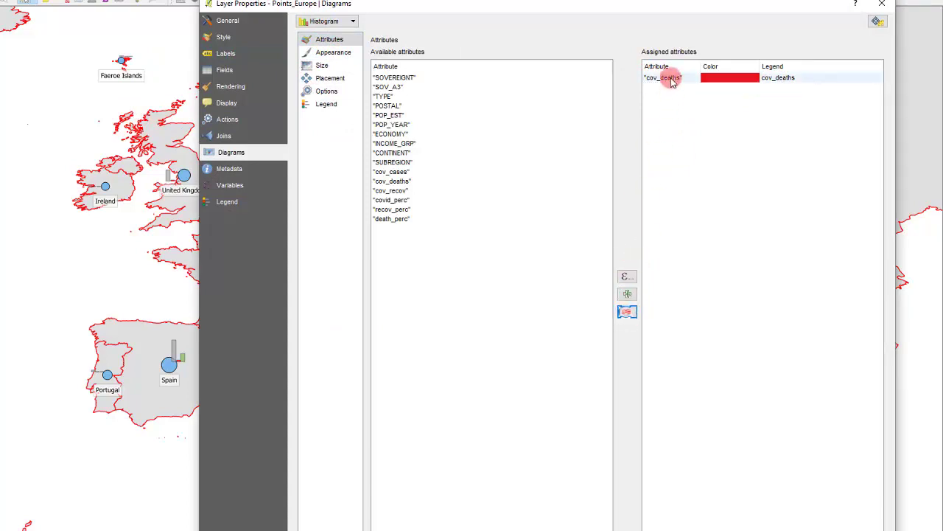
click(628, 311)
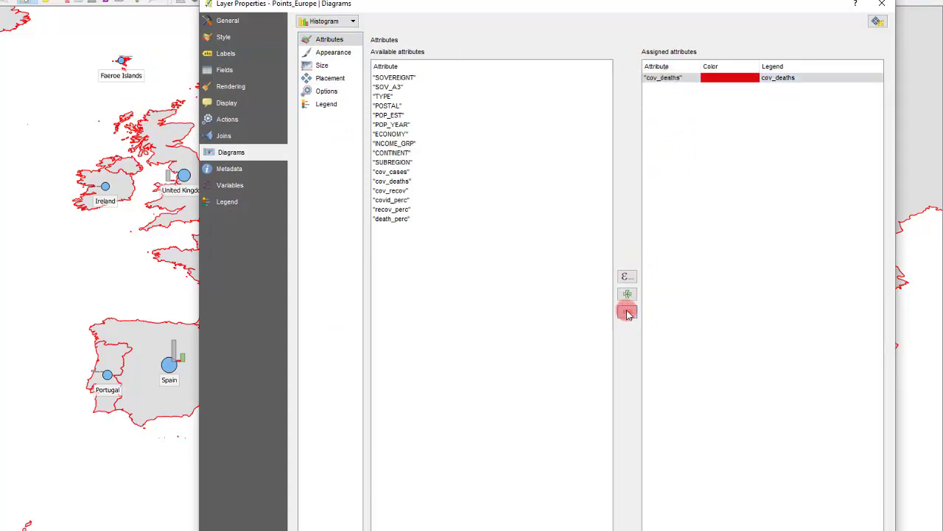
Step: Assign the cov_cases and covid_perc attributes to the Points_Europe histogram
click(411, 172)
double_click(411, 173)
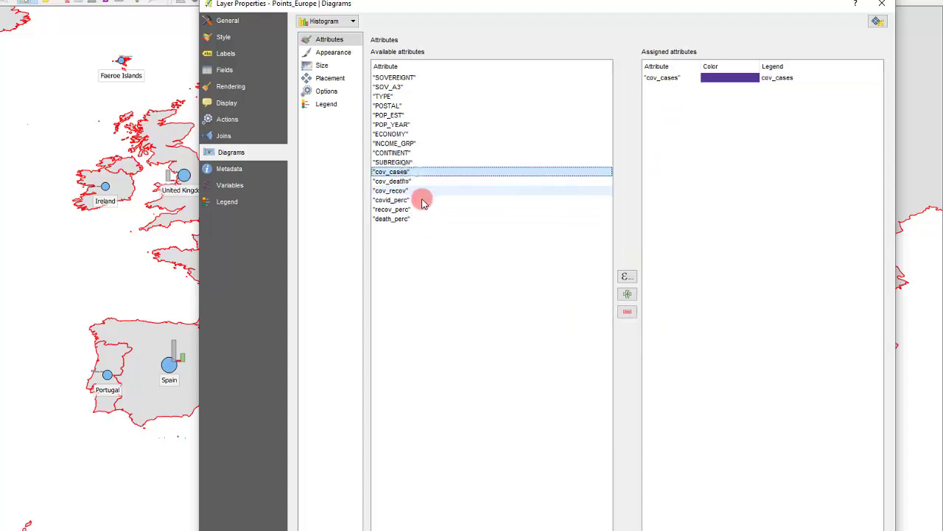
double_click(415, 200)
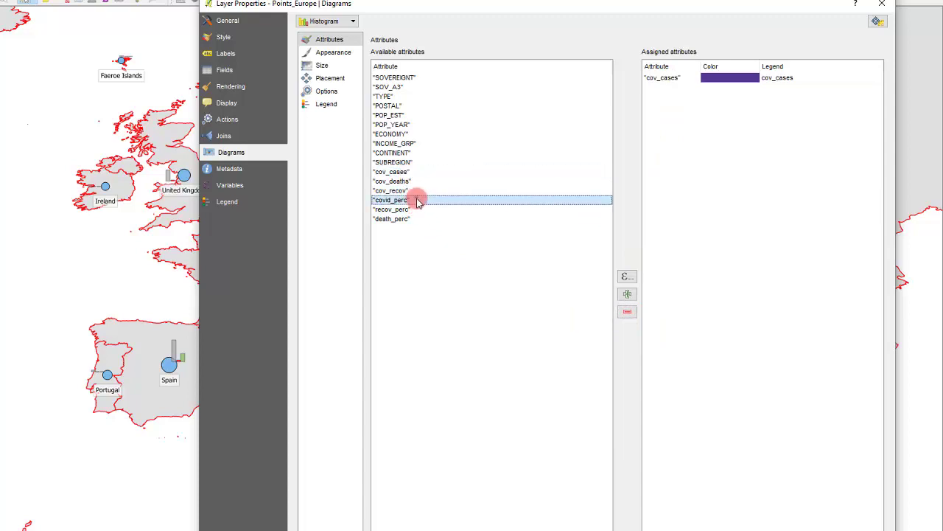
Step: Set the diagram color of the cov_cases attribute to grey #aaaaaa
double_click(725, 81)
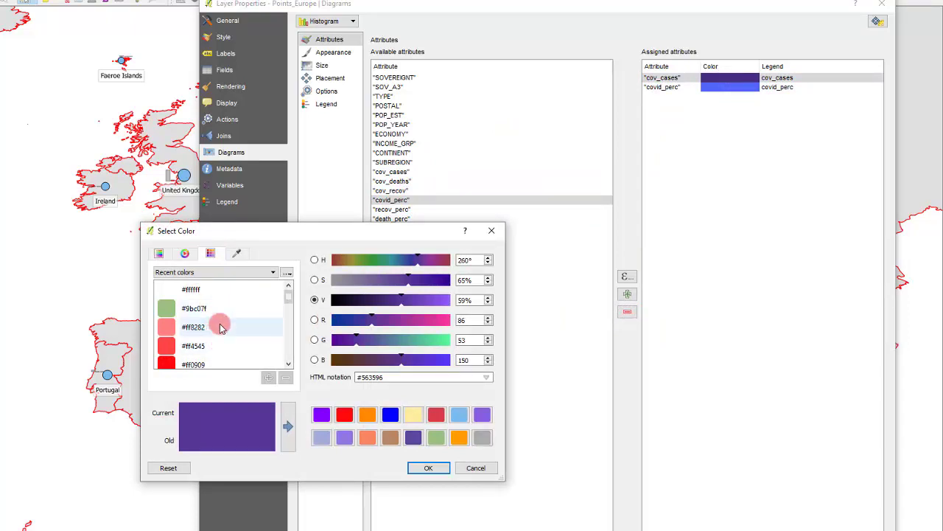
scroll(214, 316, down, 3)
click(483, 441)
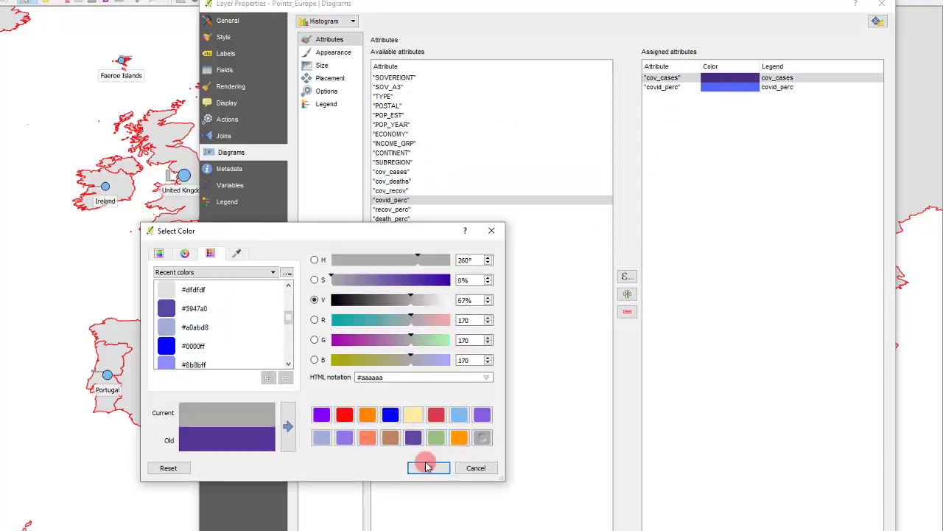
click(429, 467)
Step: Set the diagram color of the covid_perc attribute to salmon orange and apply the histogram changes to the map
click(742, 89)
double_click(743, 89)
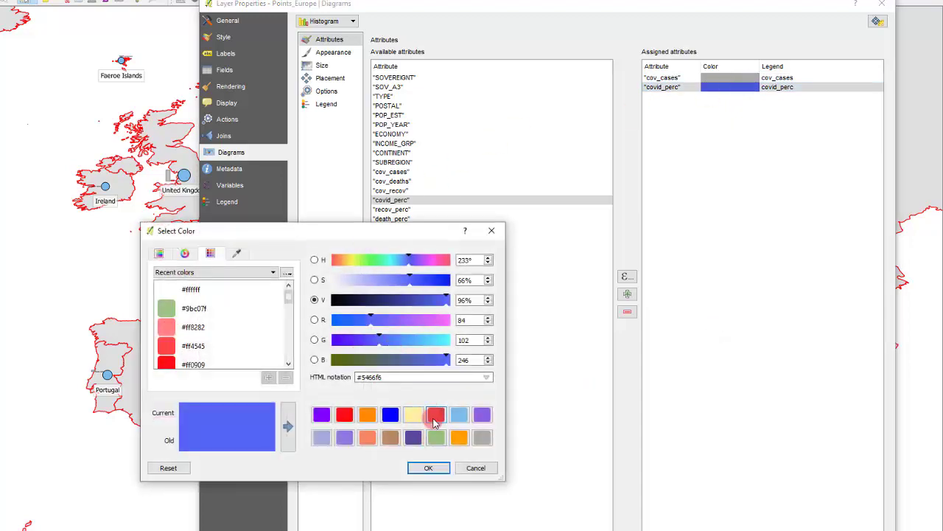
click(367, 438)
click(428, 468)
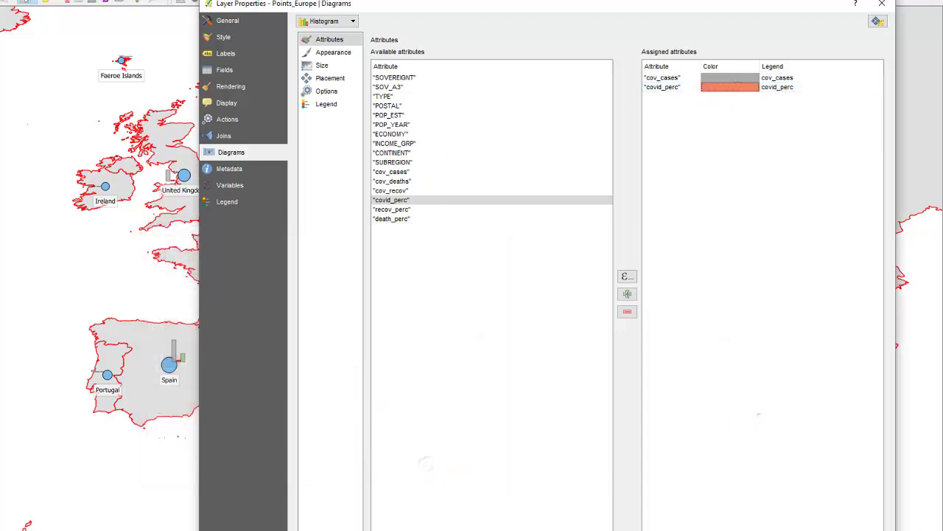
key(Return)
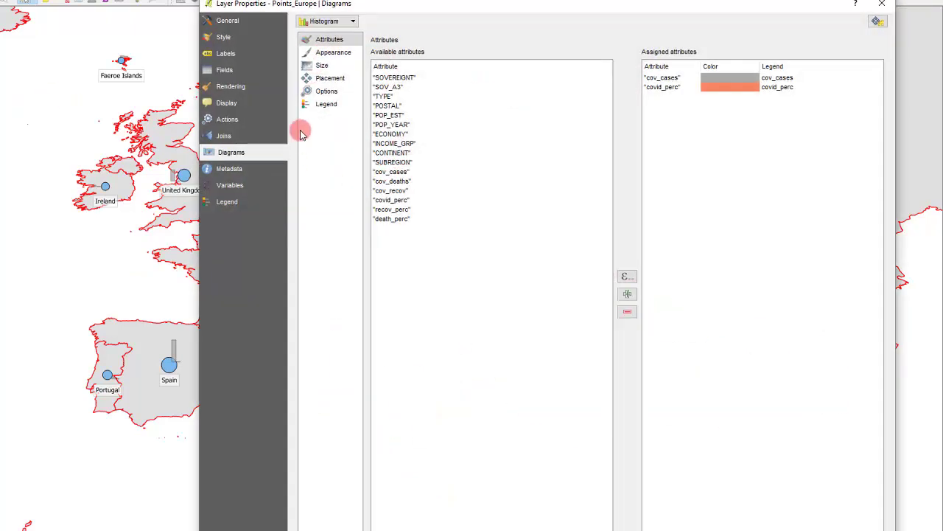
Step: Switch the Points_Europe diagram type to Pie chart, apply it to the map and close the layer properties
click(328, 21)
click(323, 42)
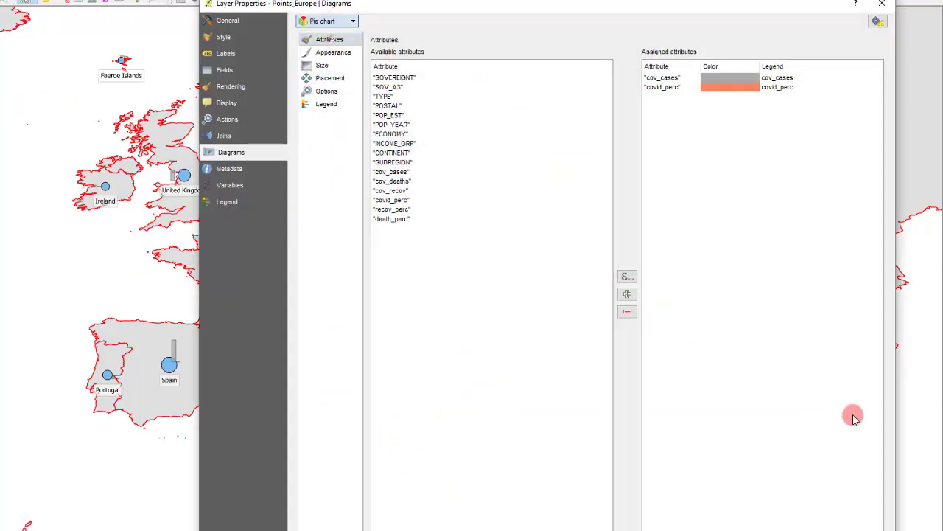
click(818, 530)
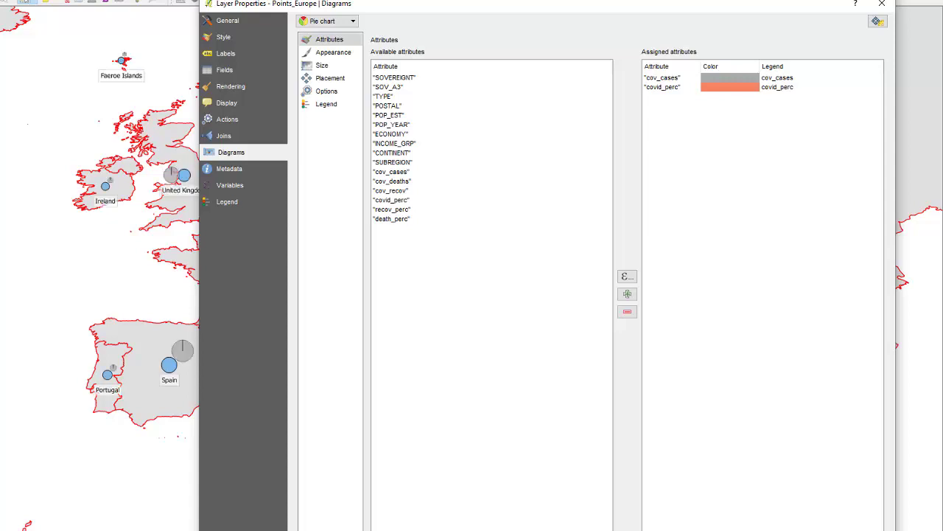
click(726, 530)
click(709, 89)
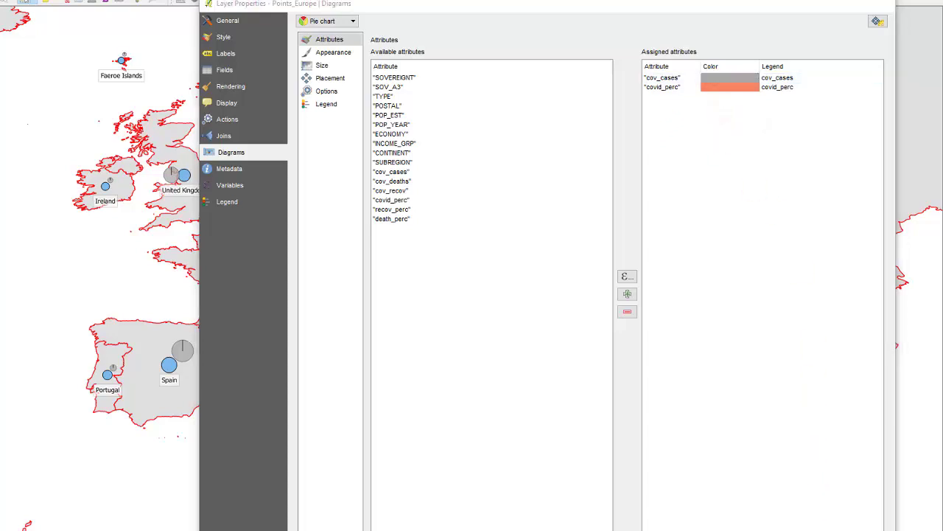
key(Return)
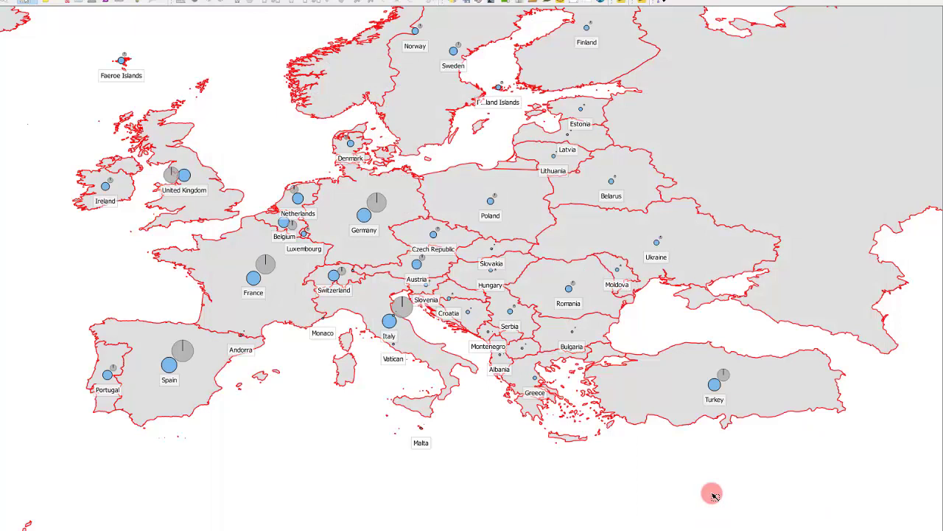